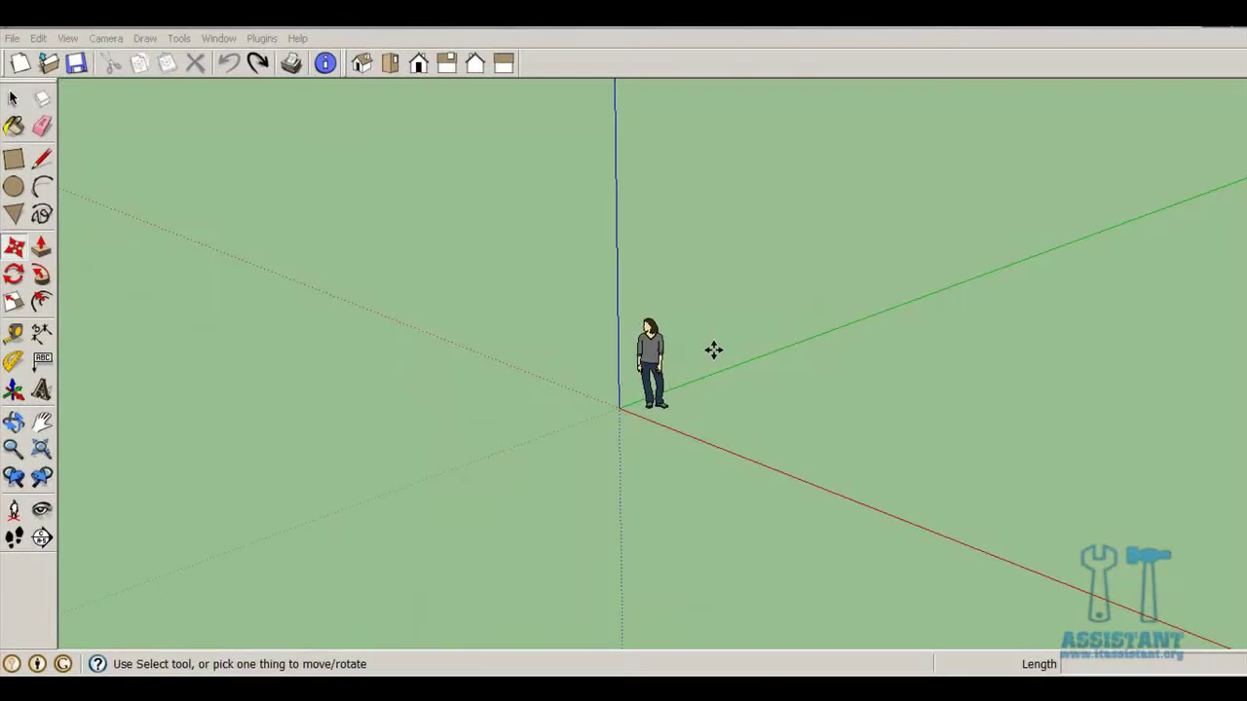
Draw two rectangles on the ground: a wide one and a smaller one beside it
{"action": "left_click", "coordinate": [14, 158]}
{"action": "left_click", "coordinate": [801, 403]}
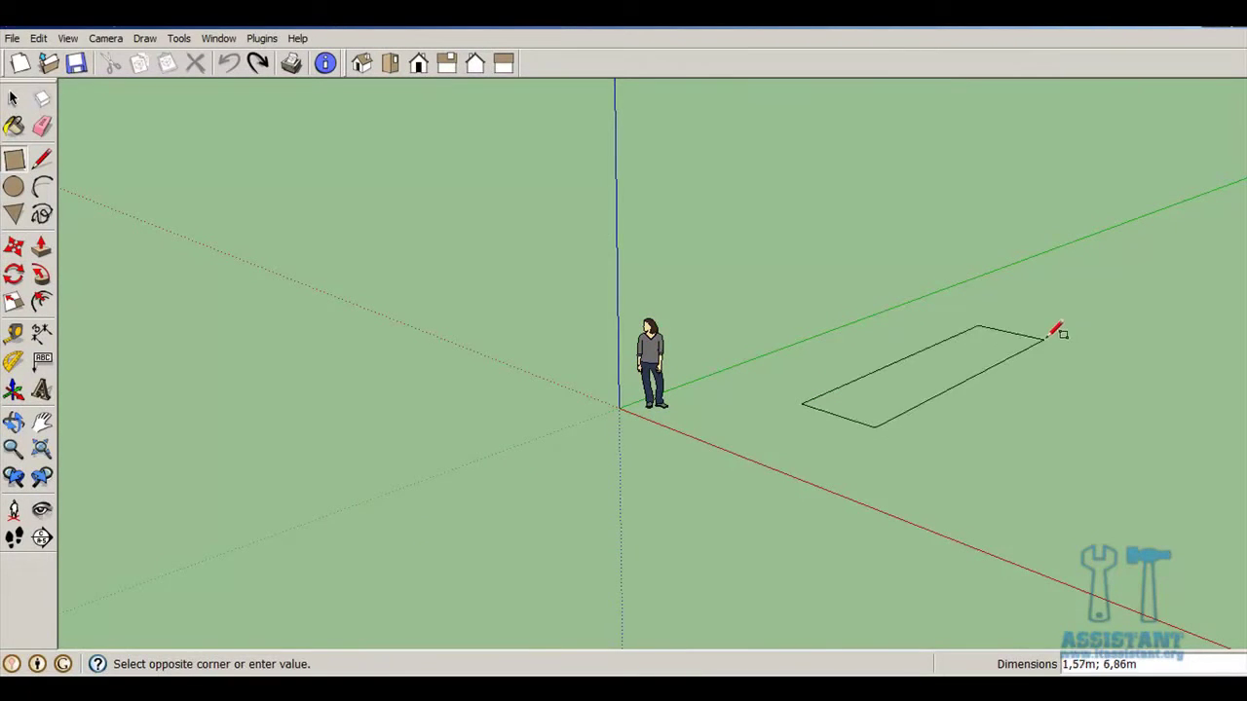
{"action": "left_click", "coordinate": [1076, 371]}
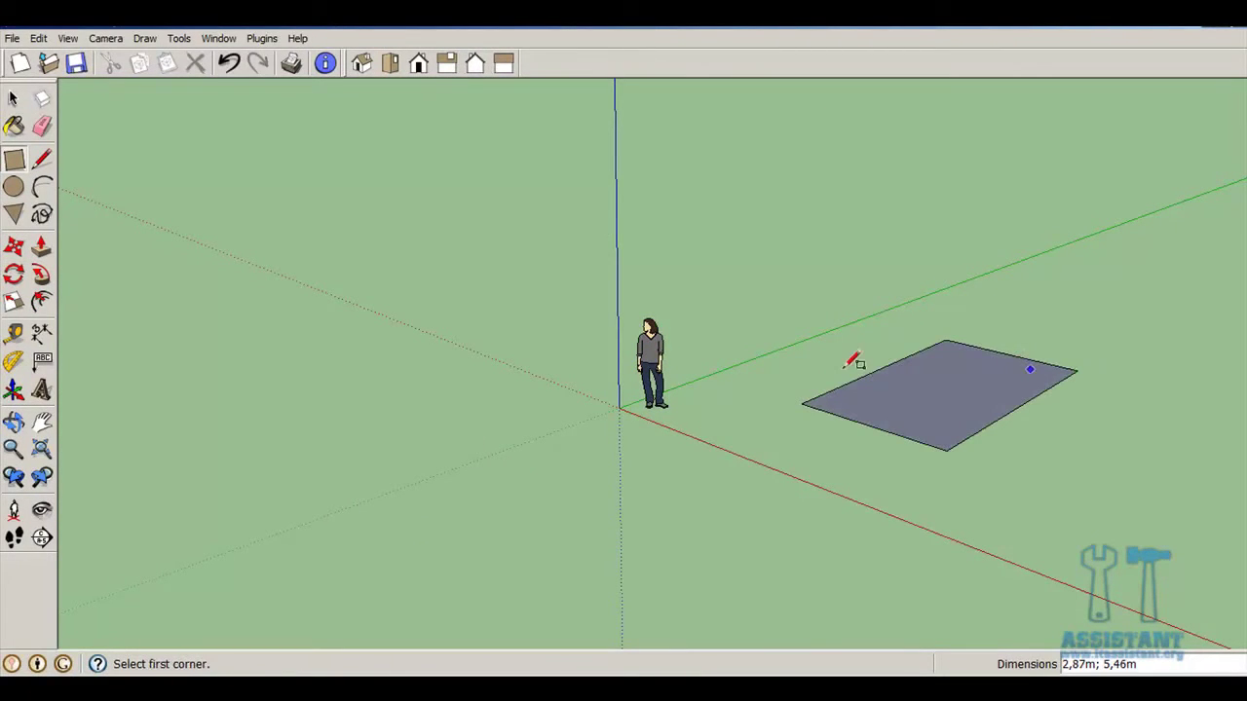
{"action": "left_click", "coordinate": [1030, 479]}
{"action": "left_click", "coordinate": [1165, 442]}
Push/Pull the wide rectangle into a low box and the smaller one into a taller slab
{"action": "key", "text": "p"}
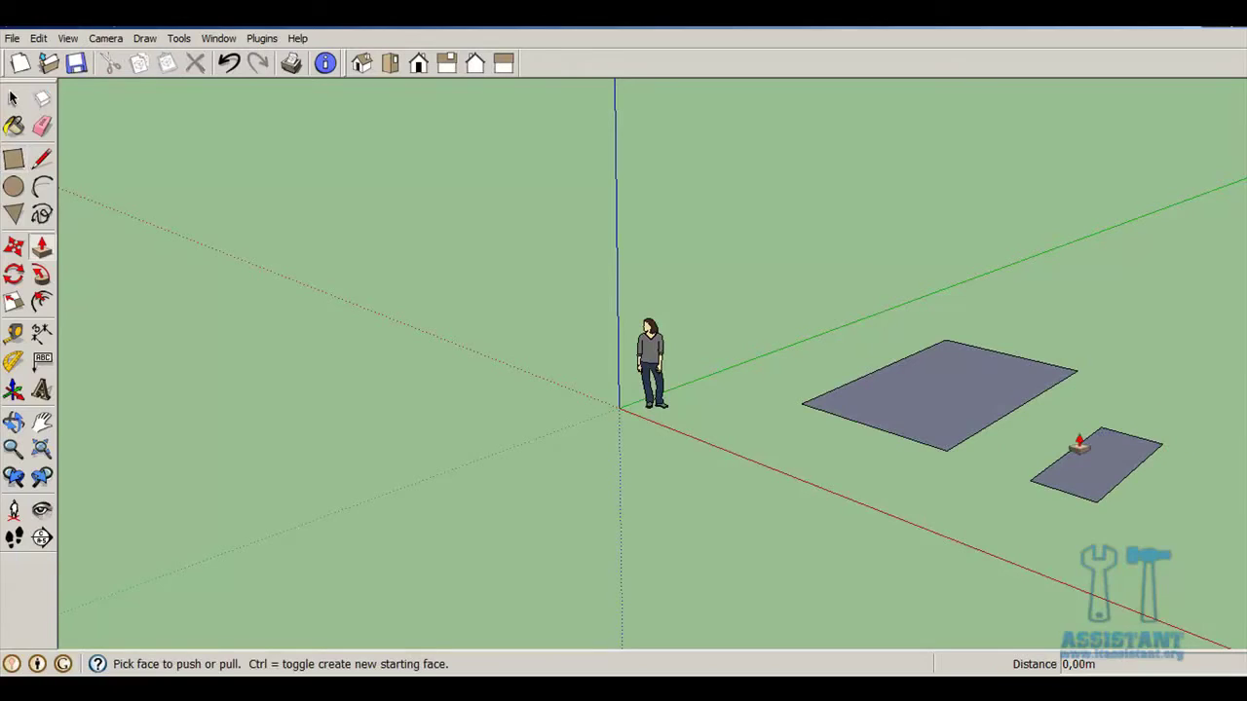
{"action": "left_click", "coordinate": [918, 414]}
{"action": "left_click", "coordinate": [970, 315]}
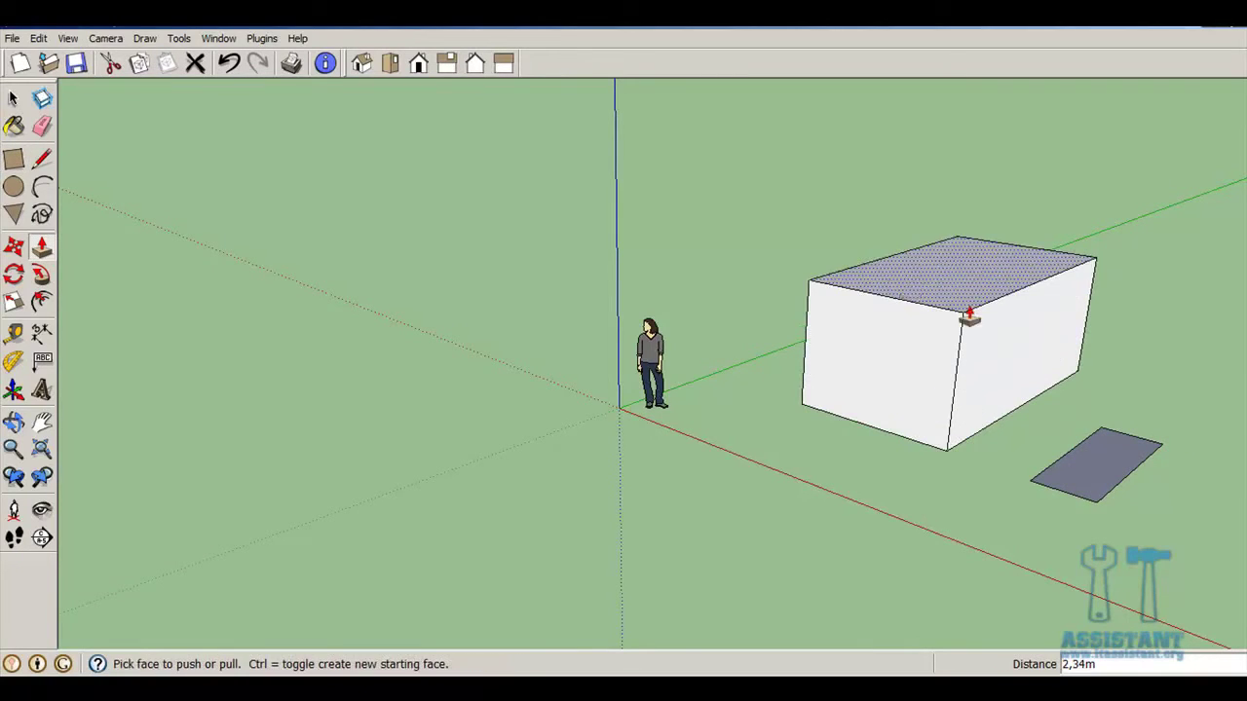
{"action": "left_click", "coordinate": [1071, 482]}
{"action": "left_click", "coordinate": [1062, 214]}
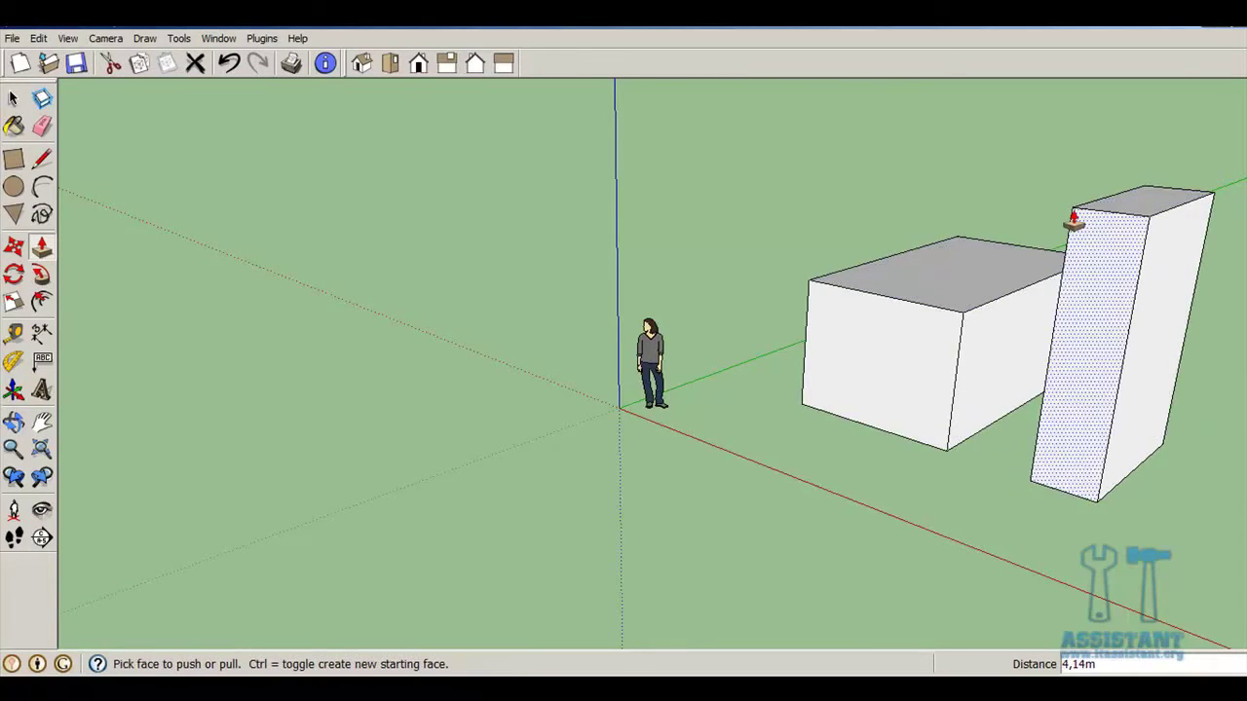
{"action": "left_click", "coordinate": [16, 99]}
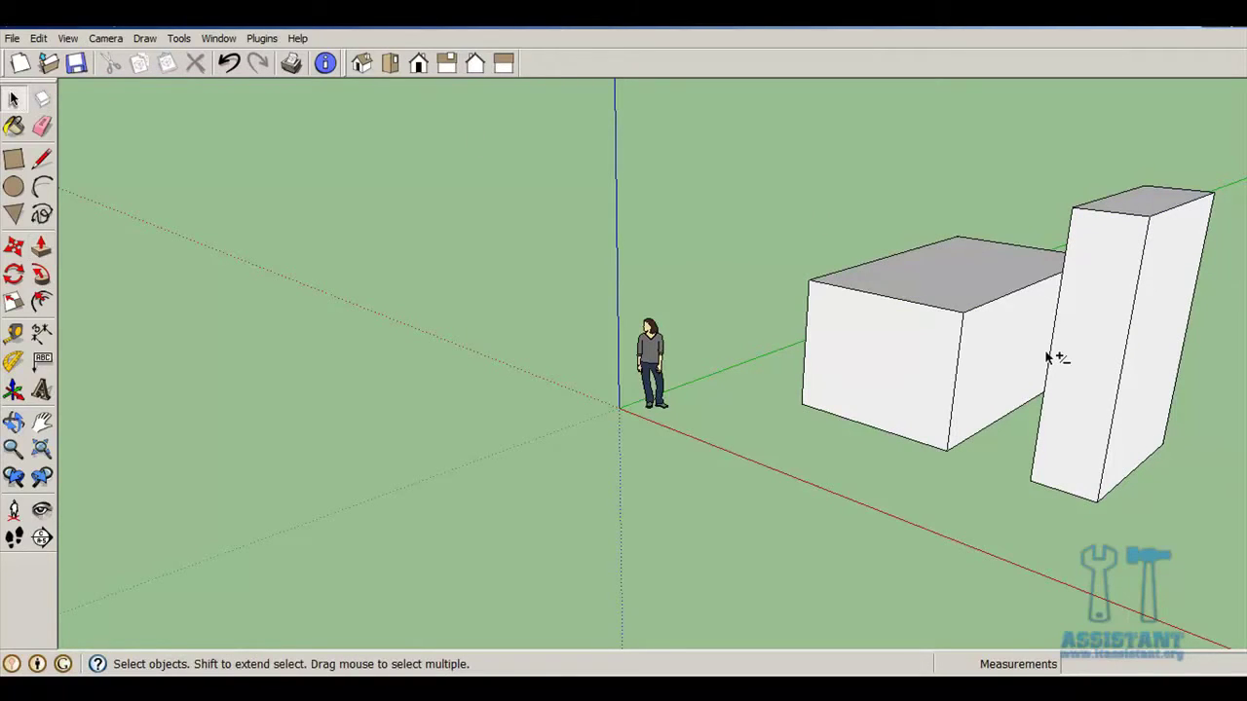
Move the tall box by its bottom corner about 1.41 m, flush against the wide box's corner
{"action": "mouse_move", "coordinate": [1055, 357]}
{"action": "middle_mouse_down"}
{"action": "mouse_move", "coordinate": [779, 362]}
{"action": "mouse_move", "coordinate": [754, 391]}
{"action": "middle_mouse_up"}
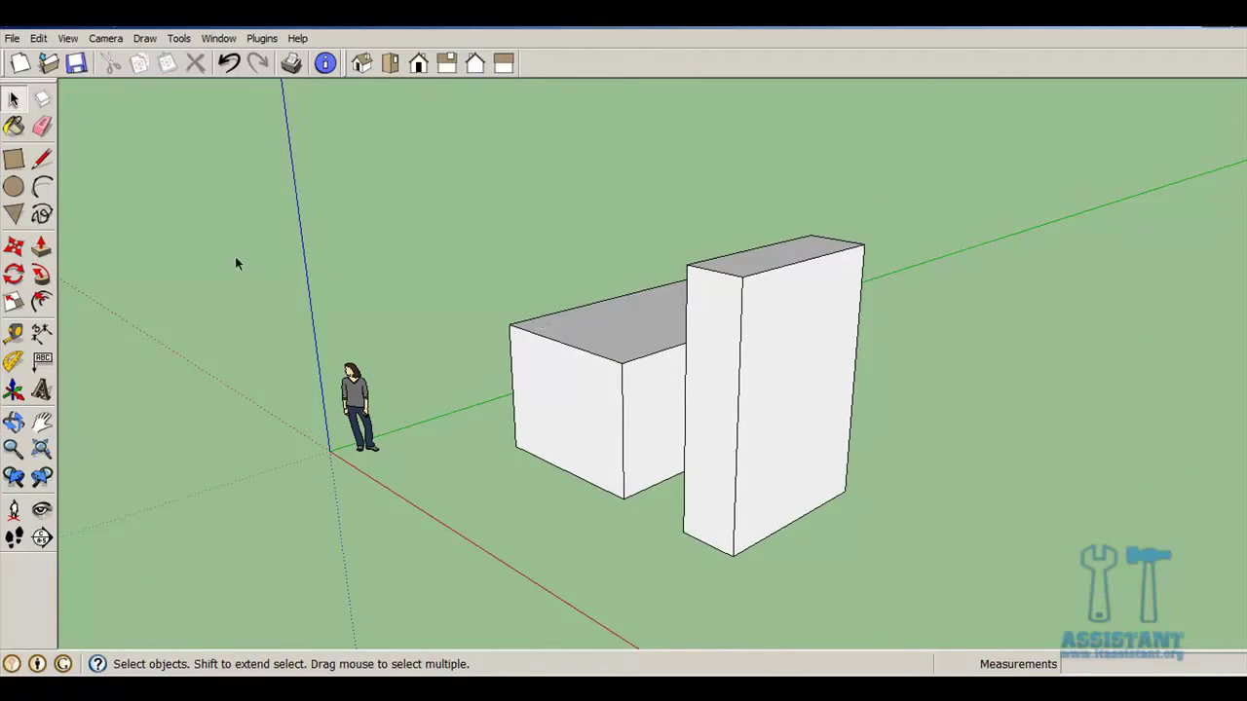
{"action": "middle_click_drag", "start_coordinate": [623, 381], "coordinate": [807, 394]}
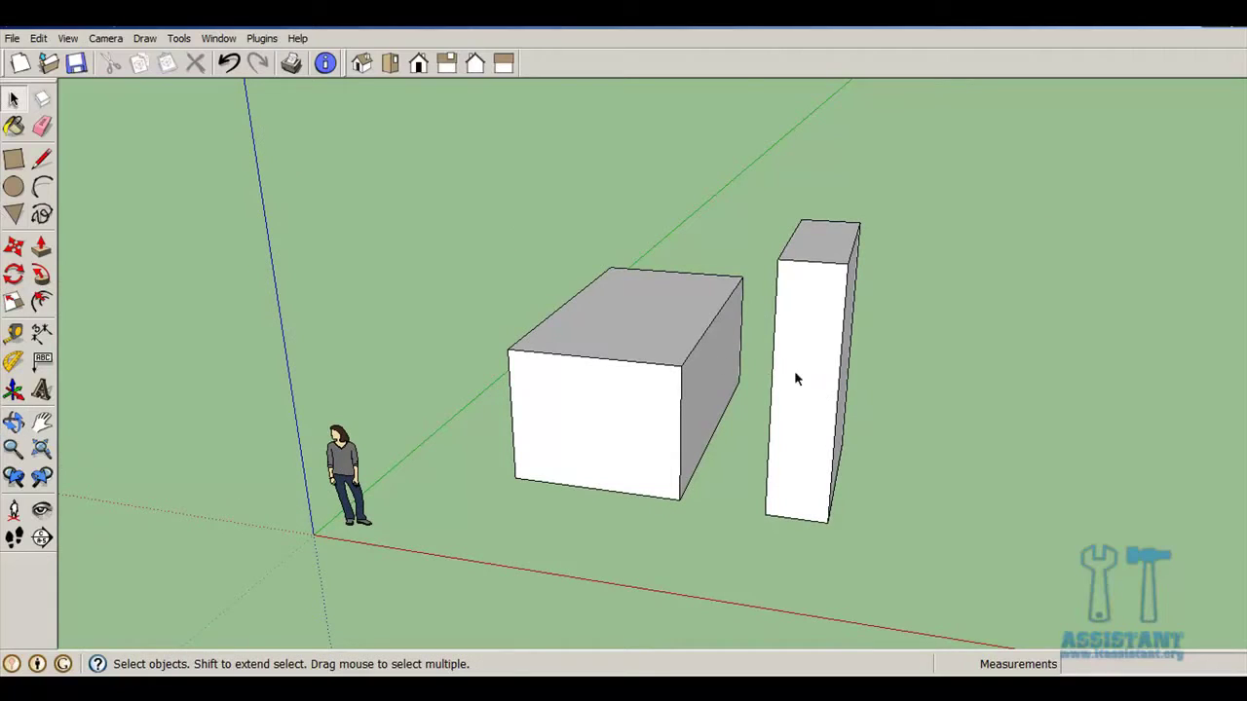
{"action": "triple_click", "coordinate": [794, 378]}
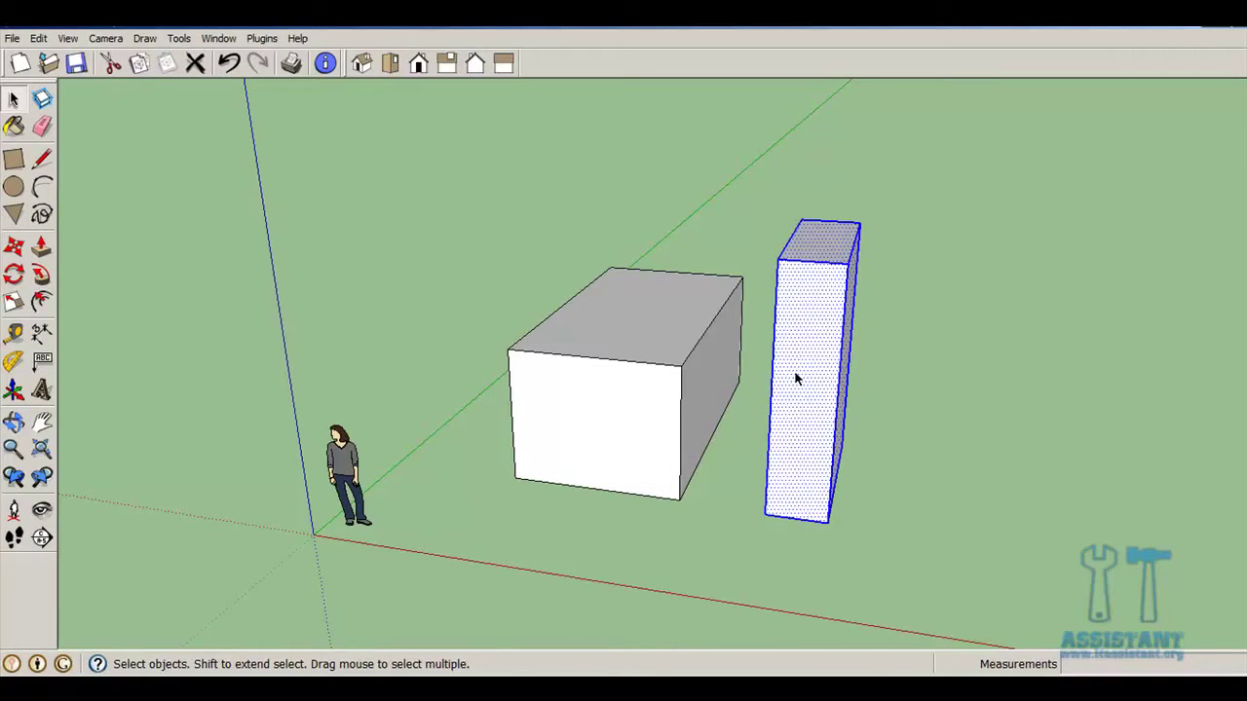
{"action": "key", "text": "m"}
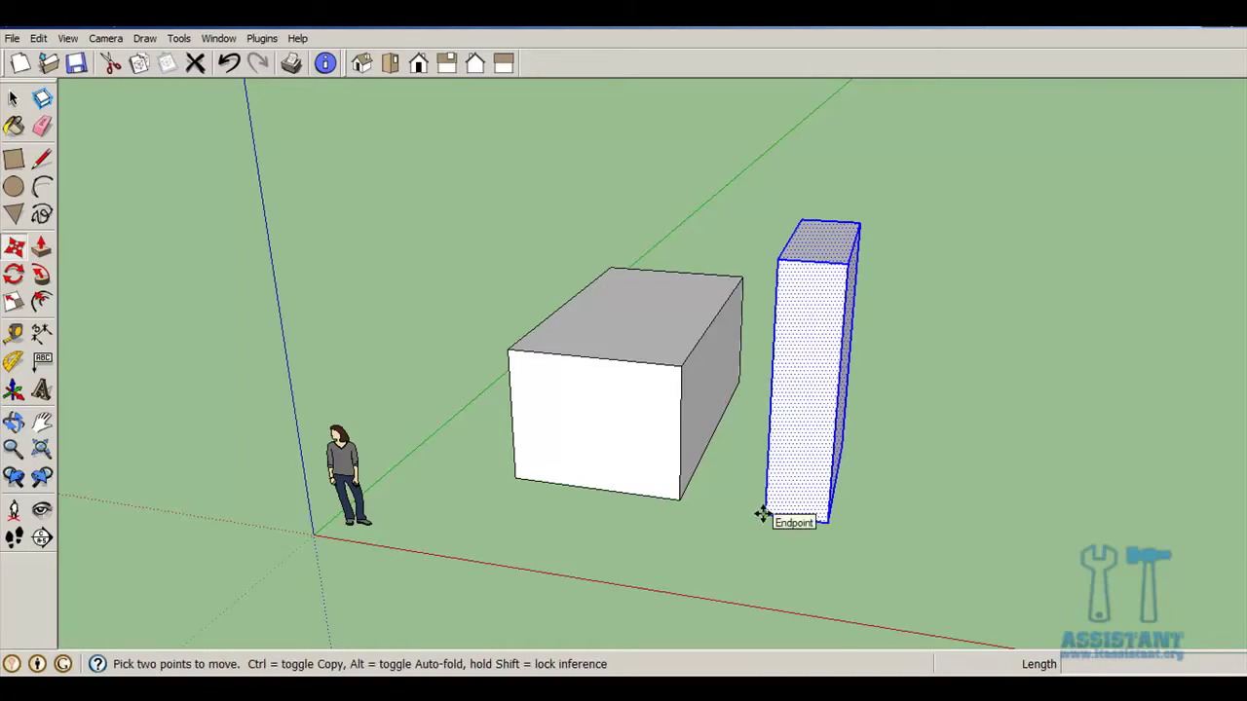
{"action": "left_click", "coordinate": [763, 514]}
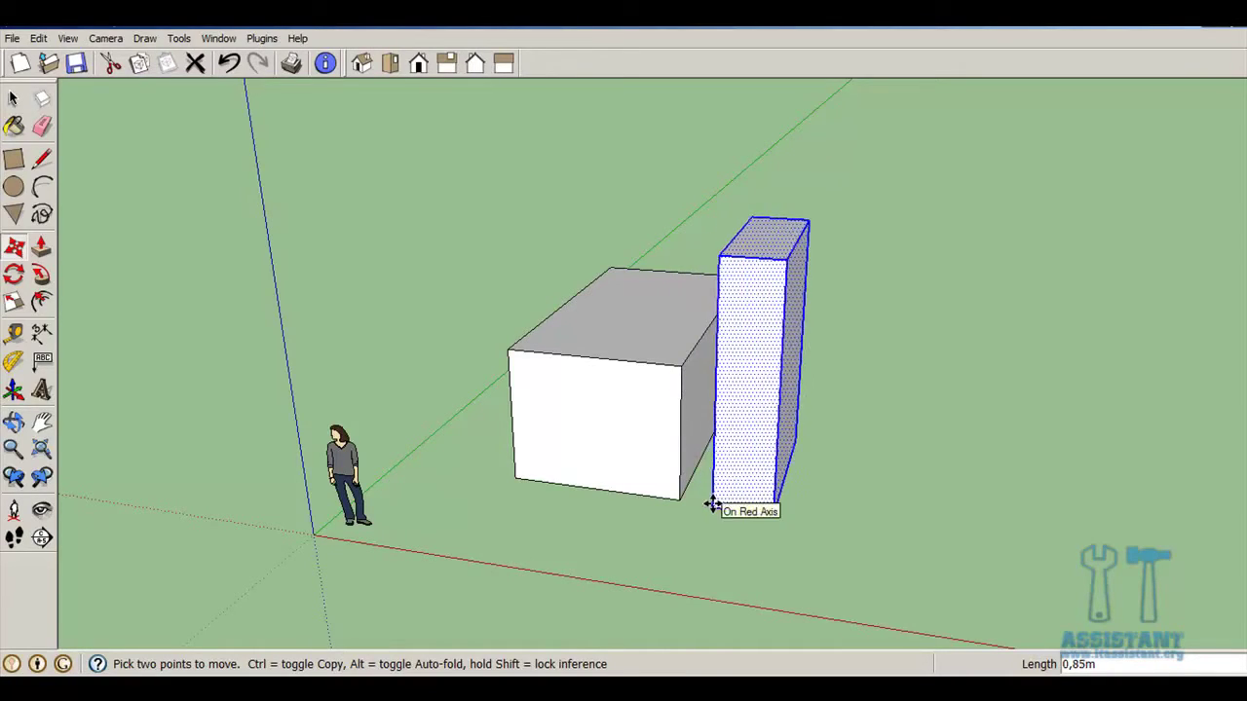
{"action": "scroll", "coordinate": [710, 507], "scroll_direction": "up", "scroll_amount": 3}
{"action": "scroll", "coordinate": [709, 507], "scroll_direction": "up", "scroll_amount": 1}
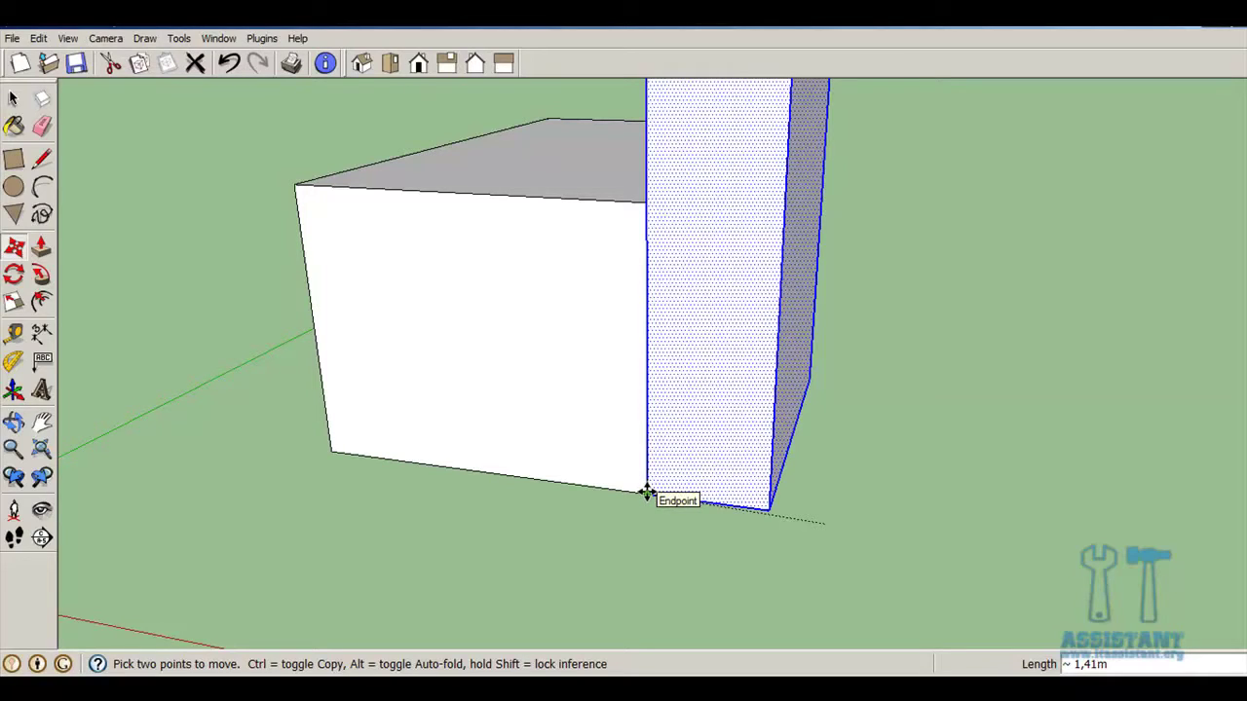
{"action": "middle_click_drag", "start_coordinate": [646, 492], "coordinate": [648, 585]}
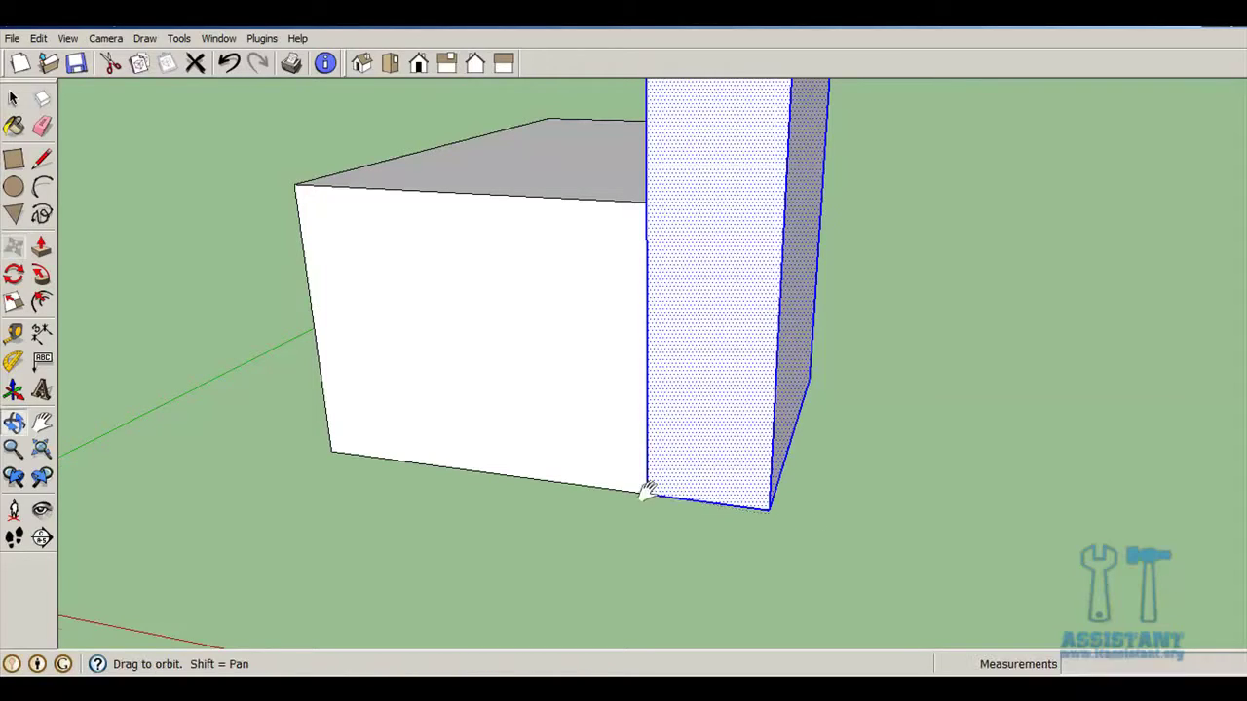
{"action": "left_click", "coordinate": [648, 585]}
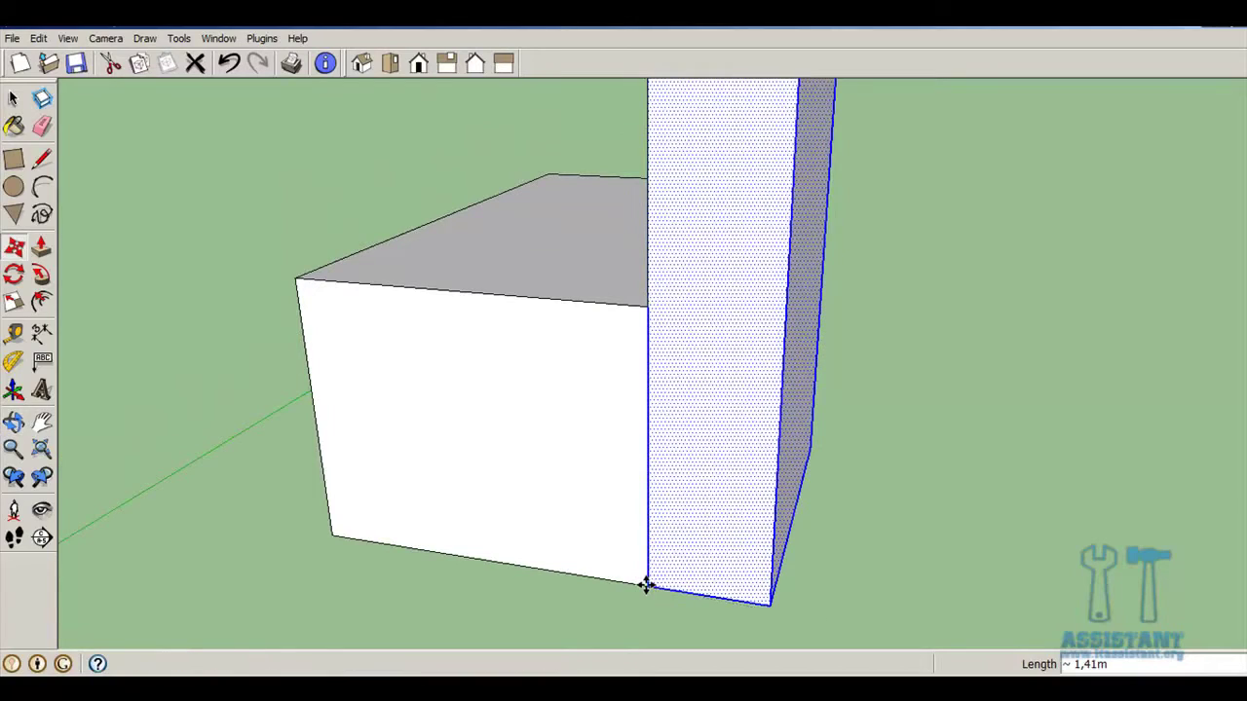
{"action": "scroll", "coordinate": [733, 301], "scroll_direction": "down", "scroll_amount": 4}
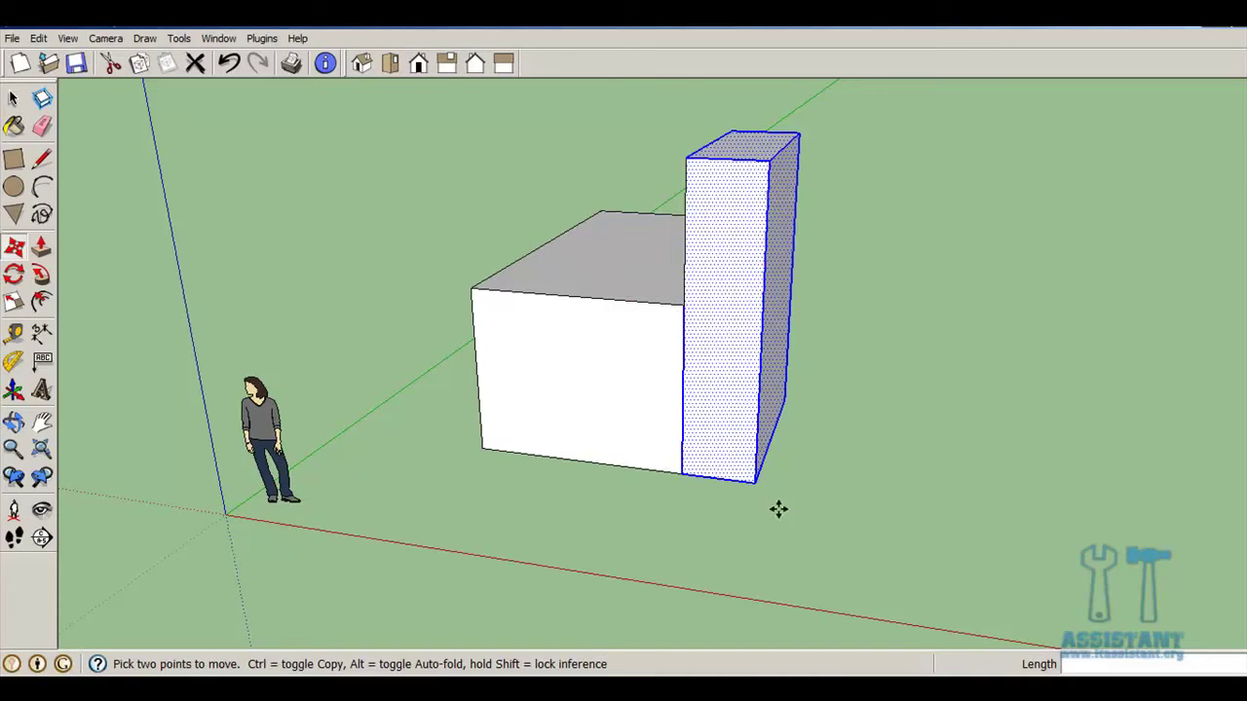
{"action": "mouse_move", "coordinate": [549, 208]}
{"action": "middle_mouse_down"}
{"action": "mouse_move", "coordinate": [570, 242]}
{"action": "mouse_move", "coordinate": [757, 281]}
{"action": "mouse_move", "coordinate": [790, 276]}
{"action": "mouse_move", "coordinate": [507, 313]}
{"action": "middle_mouse_up"}
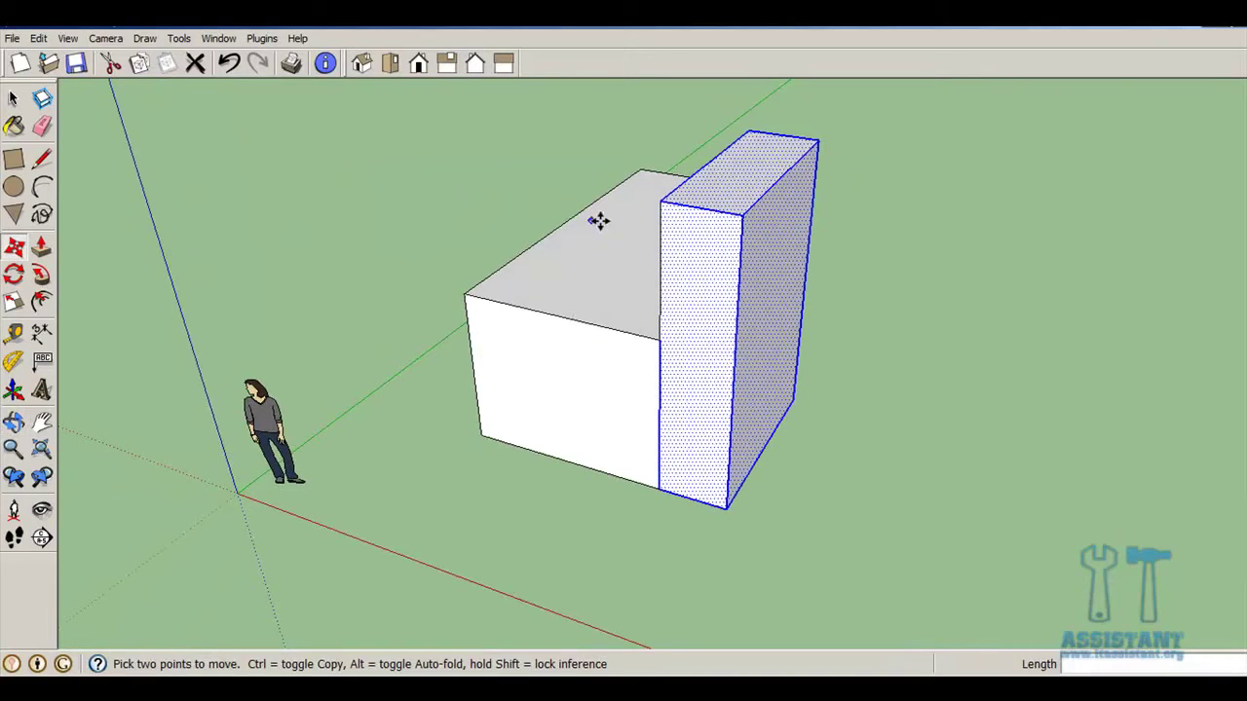
{"action": "left_click", "coordinate": [725, 510]}
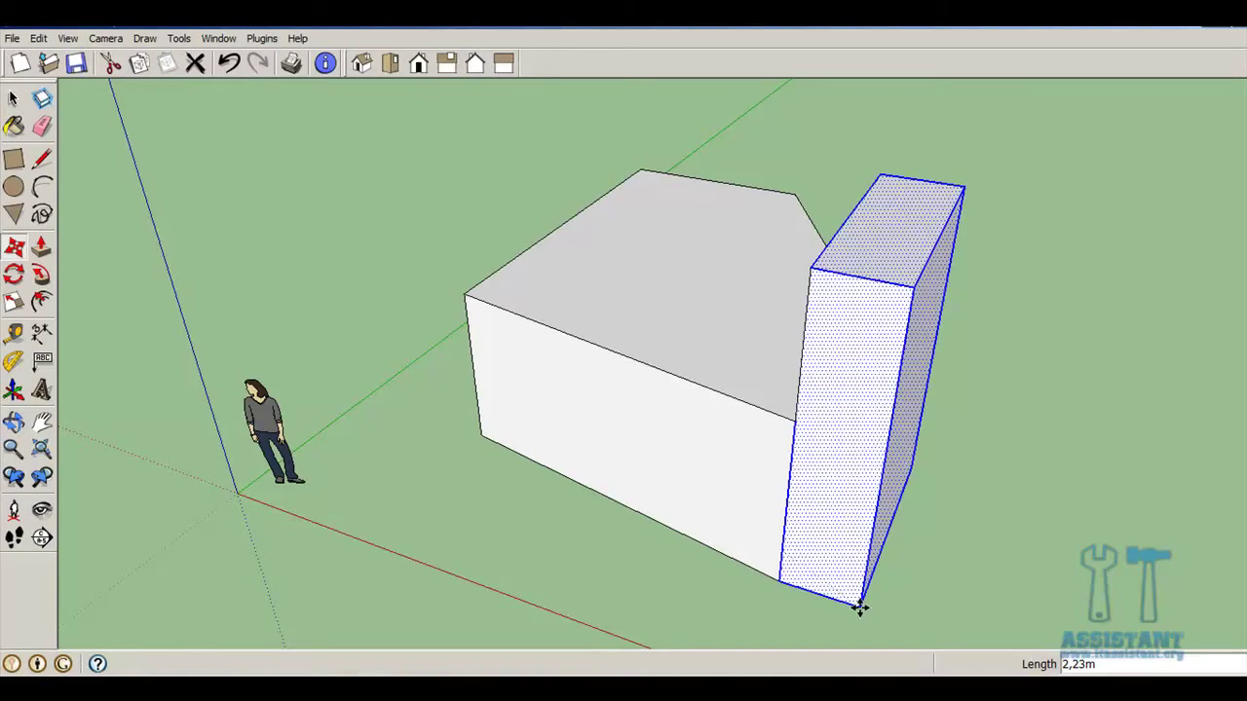
Undo the last two actions, redo the tall box's extrusion, and clear the selection
{"action": "left_click", "coordinate": [230, 64]}
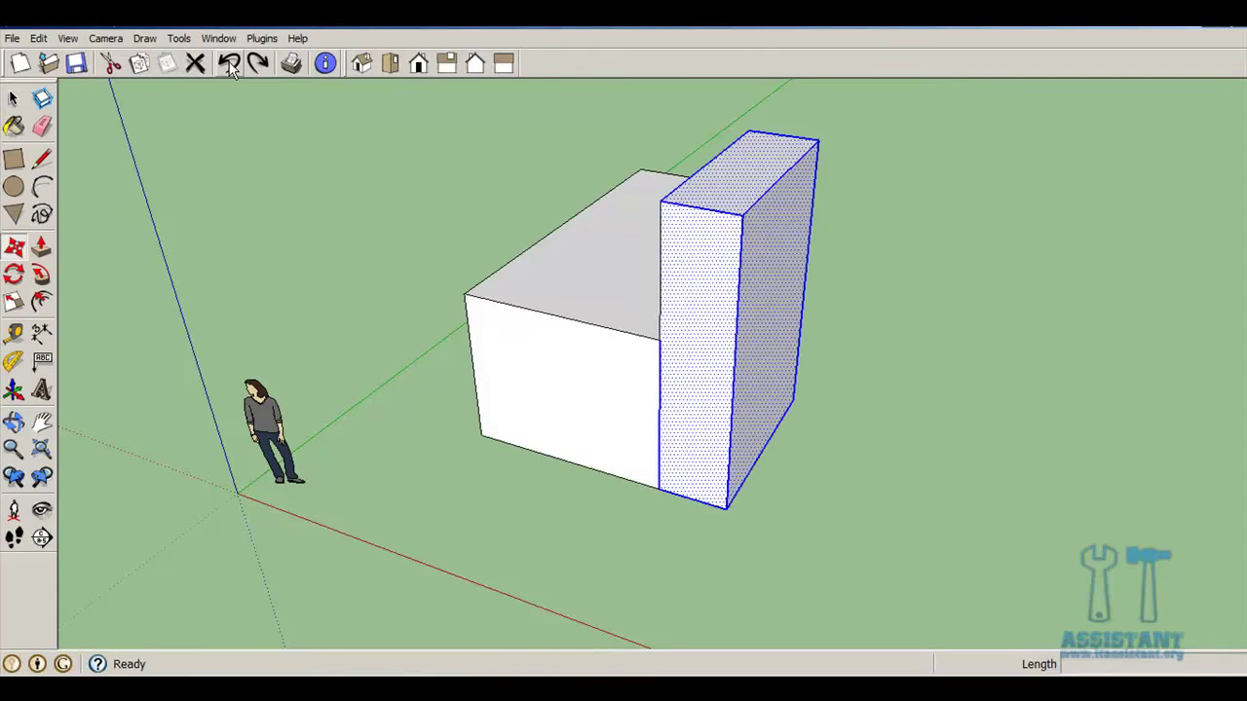
{"action": "left_click", "coordinate": [230, 64]}
{"action": "left_click", "coordinate": [255, 62]}
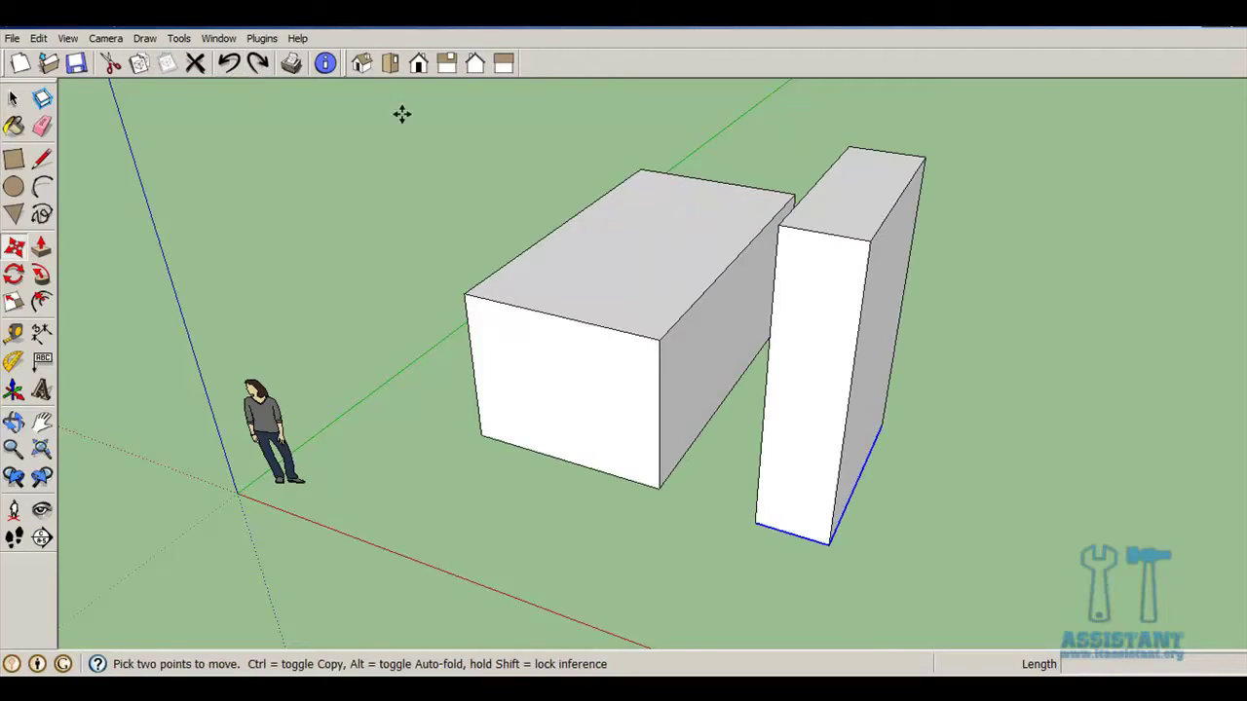
{"action": "left_click", "coordinate": [14, 99]}
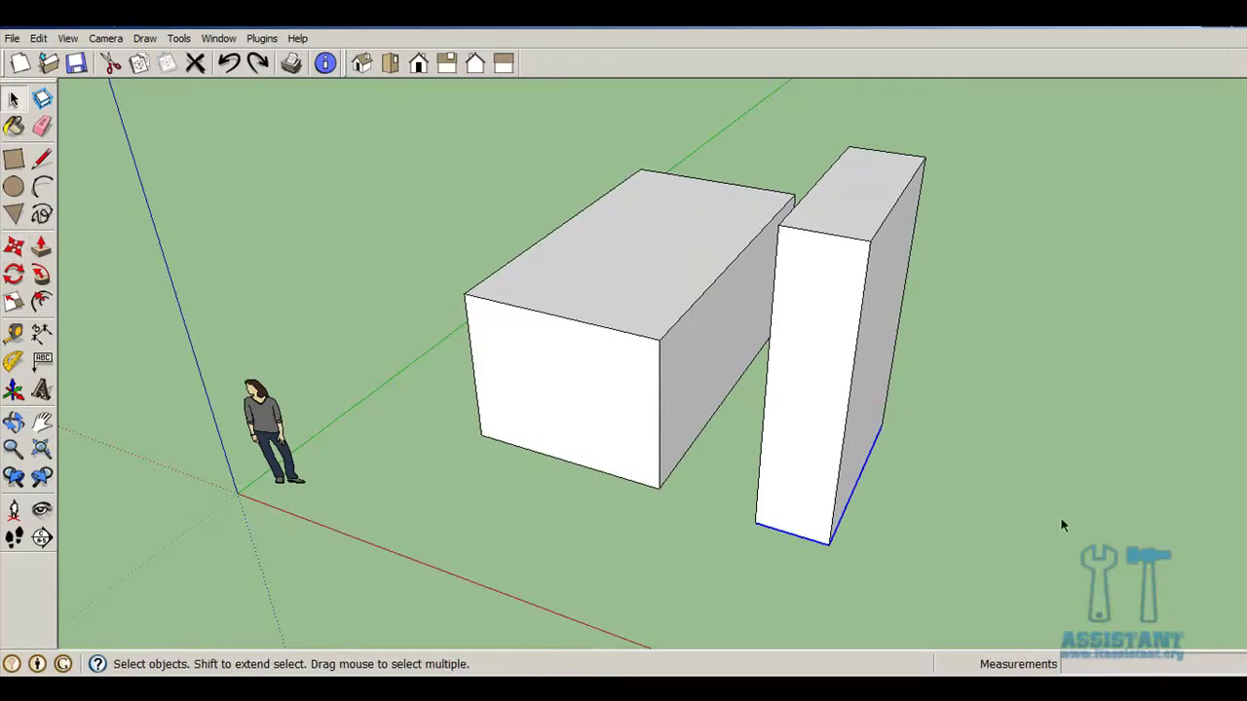
{"action": "left_click", "coordinate": [1103, 474]}
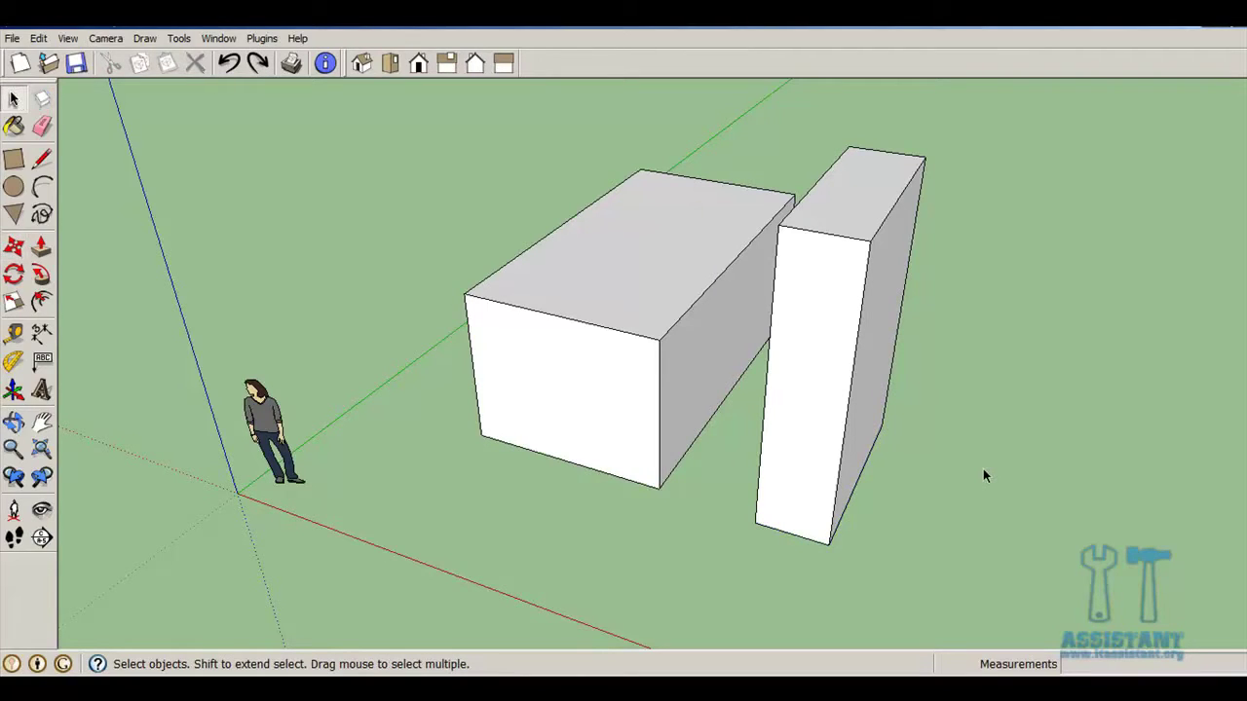
Select the whole tall box standing at the far end of the wide box
{"action": "mouse_move", "coordinate": [695, 432]}
{"action": "middle_mouse_down"}
{"action": "mouse_move", "coordinate": [849, 327]}
{"action": "mouse_move", "coordinate": [718, 348]}
{"action": "mouse_move", "coordinate": [718, 381]}
{"action": "mouse_move", "coordinate": [740, 390]}
{"action": "middle_mouse_up"}
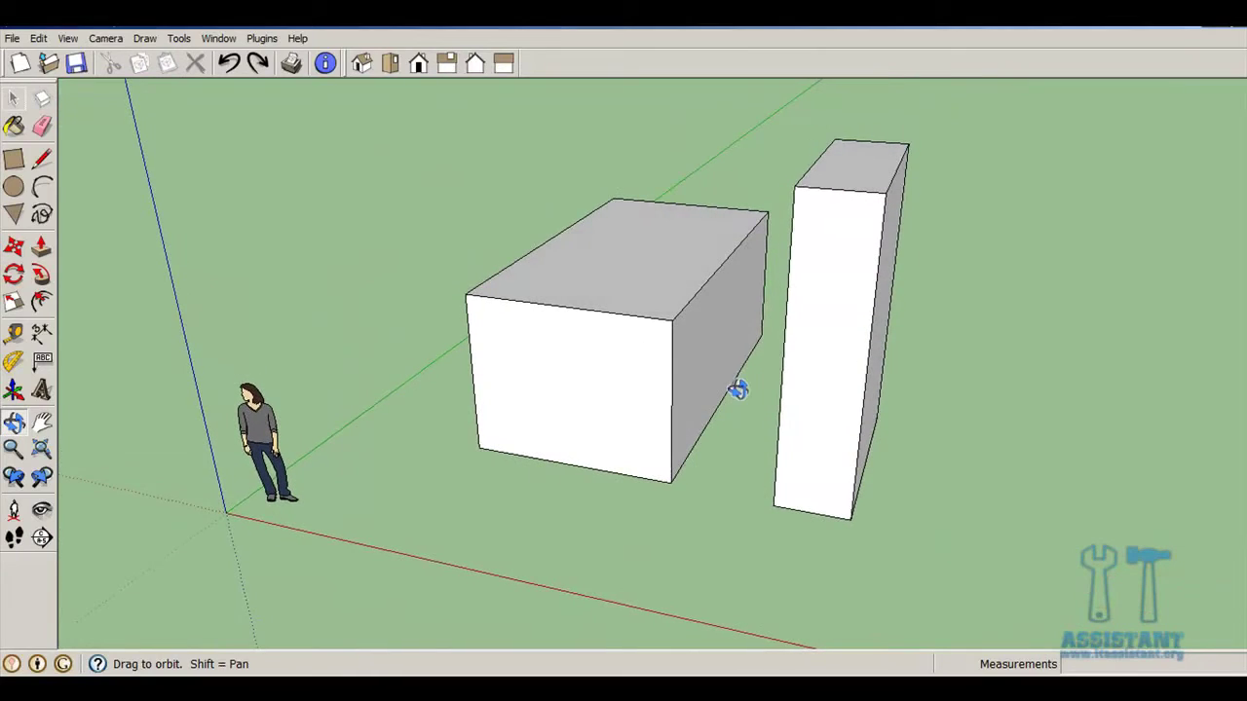
{"action": "triple_click", "coordinate": [817, 380]}
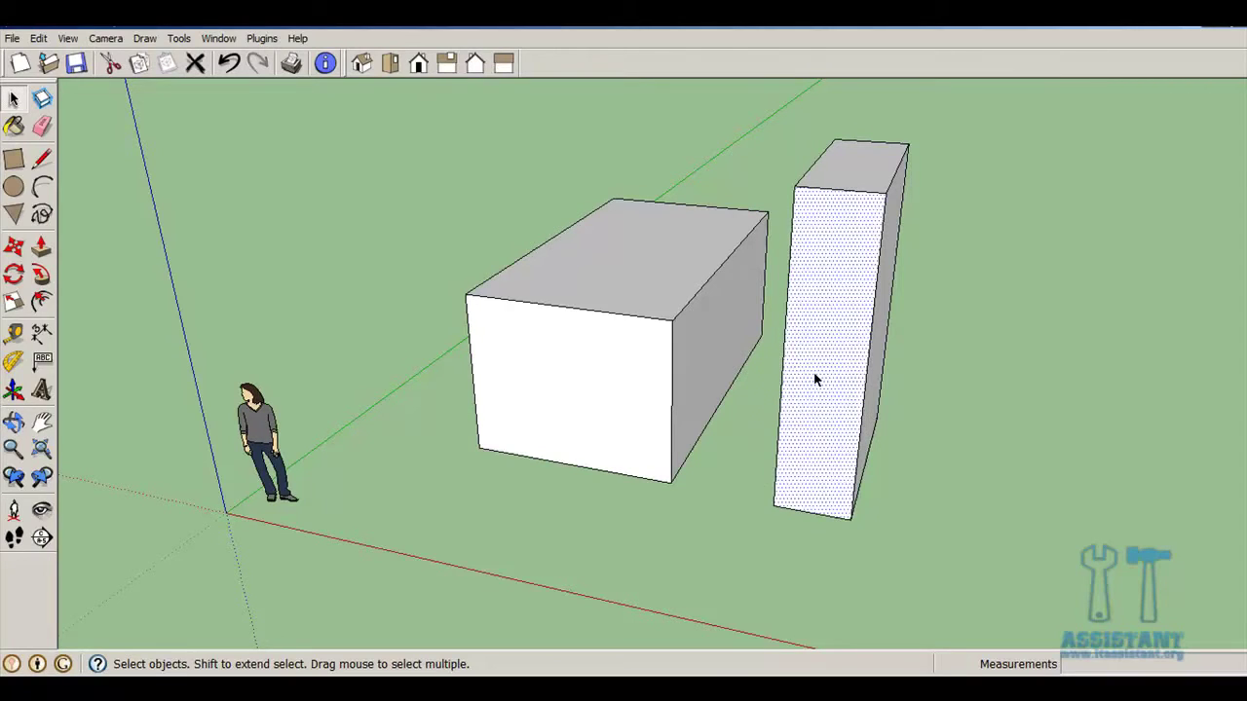
{"action": "mouse_move", "coordinate": [816, 380]}
{"action": "middle_mouse_down"}
{"action": "mouse_move", "coordinate": [870, 389]}
{"action": "mouse_move", "coordinate": [1019, 370]}
{"action": "mouse_move", "coordinate": [835, 390]}
{"action": "middle_mouse_up"}
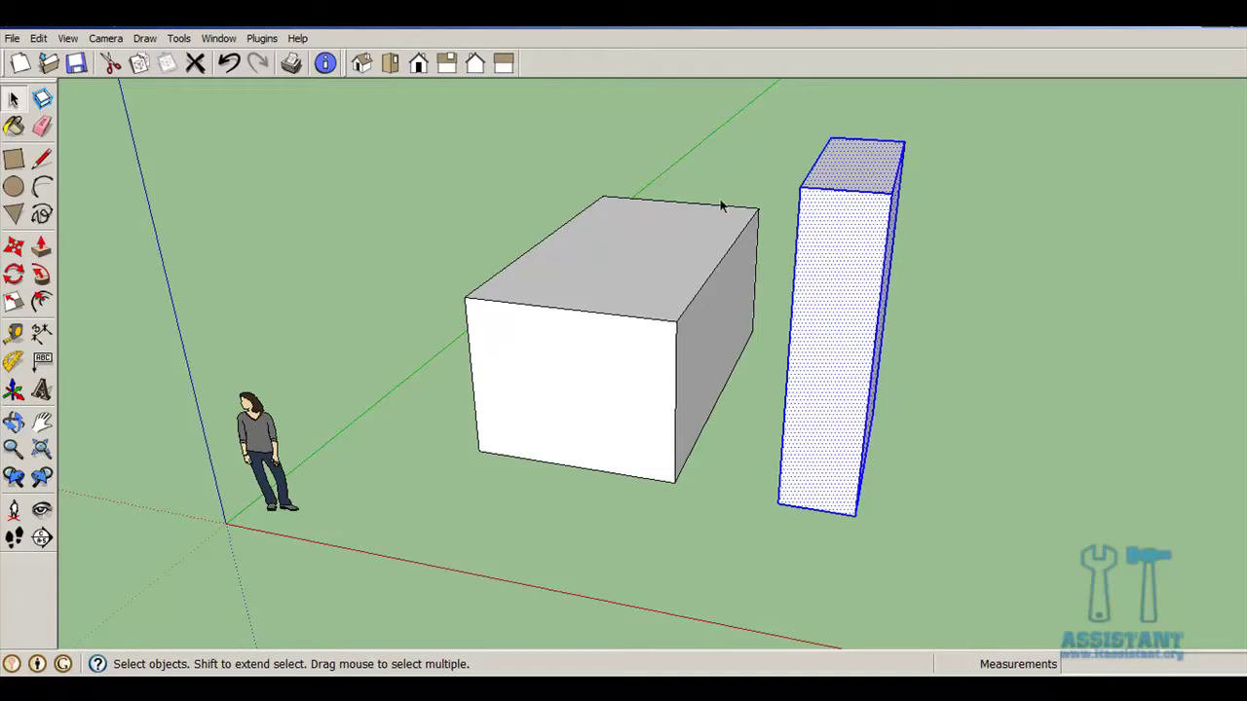
{"action": "mouse_move", "coordinate": [827, 348]}
{"action": "middle_mouse_down"}
{"action": "mouse_move", "coordinate": [938, 348]}
{"action": "mouse_move", "coordinate": [993, 289]}
{"action": "mouse_move", "coordinate": [980, 279]}
{"action": "mouse_move", "coordinate": [785, 323]}
{"action": "middle_mouse_up"}
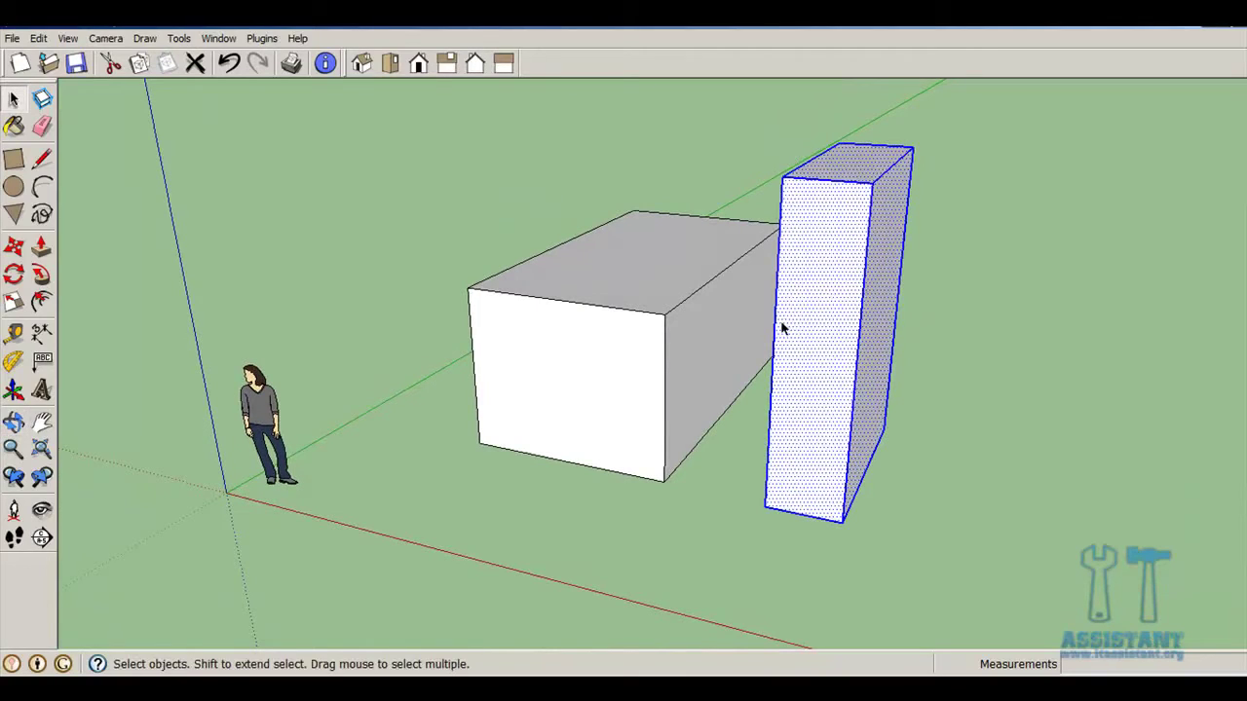
Make the tall box a component named 'Bloc2' with a short description, then deselect it
{"action": "left_click", "coordinate": [954, 356]}
{"action": "left_click", "coordinate": [838, 336]}
{"action": "key", "text": "g"}
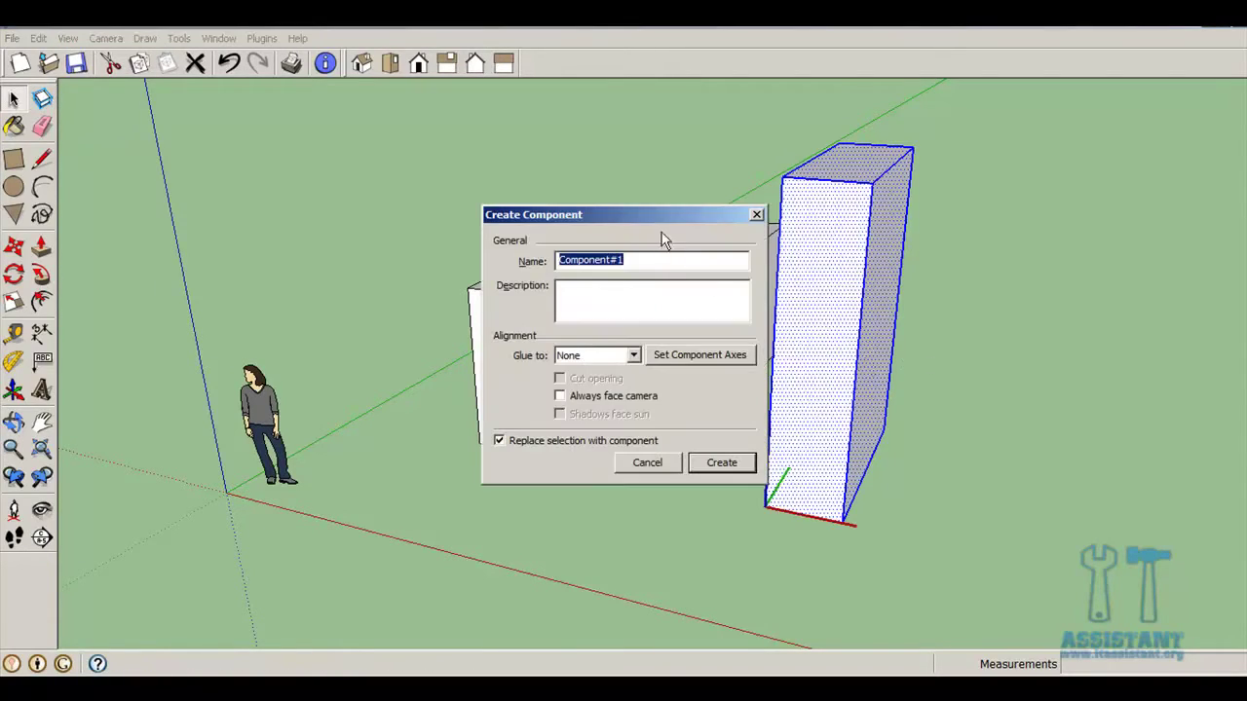
{"action": "left_click_drag", "start_coordinate": [647, 214], "coordinate": [427, 206]}
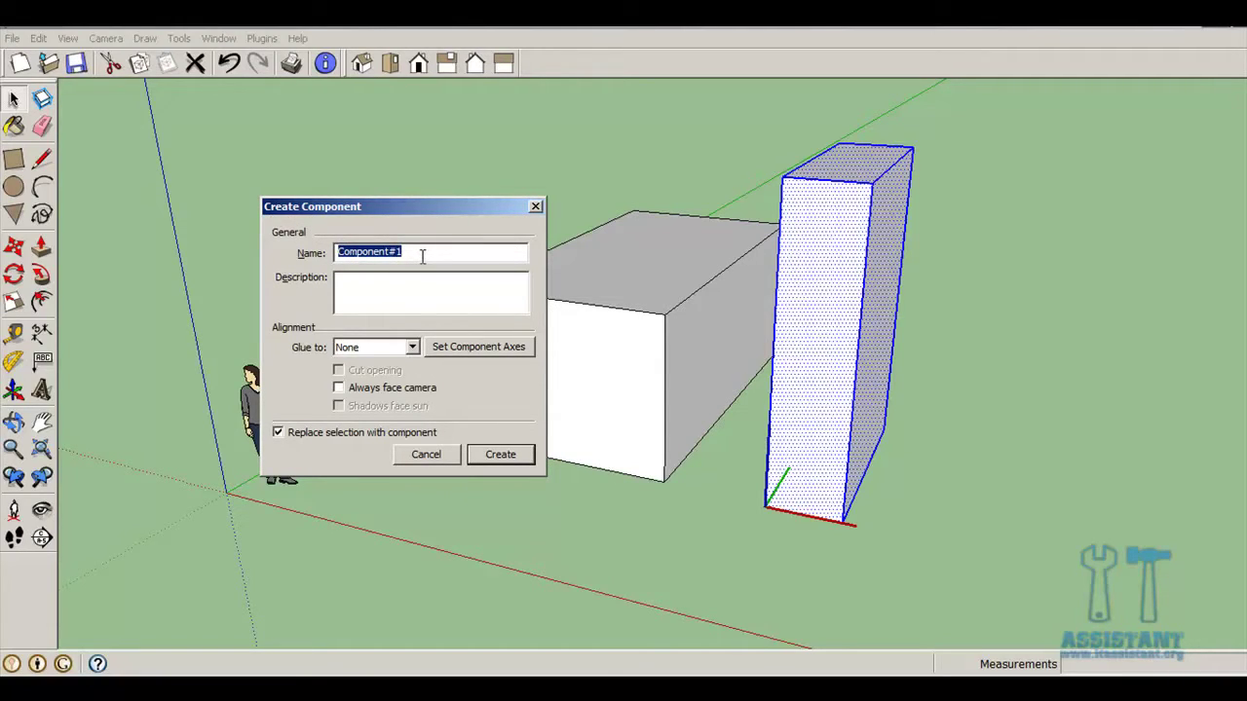
{"action": "type", "text": "Bloc2"}
{"action": "key", "text": "Tab"}
{"action": "type", "text": "jn"}
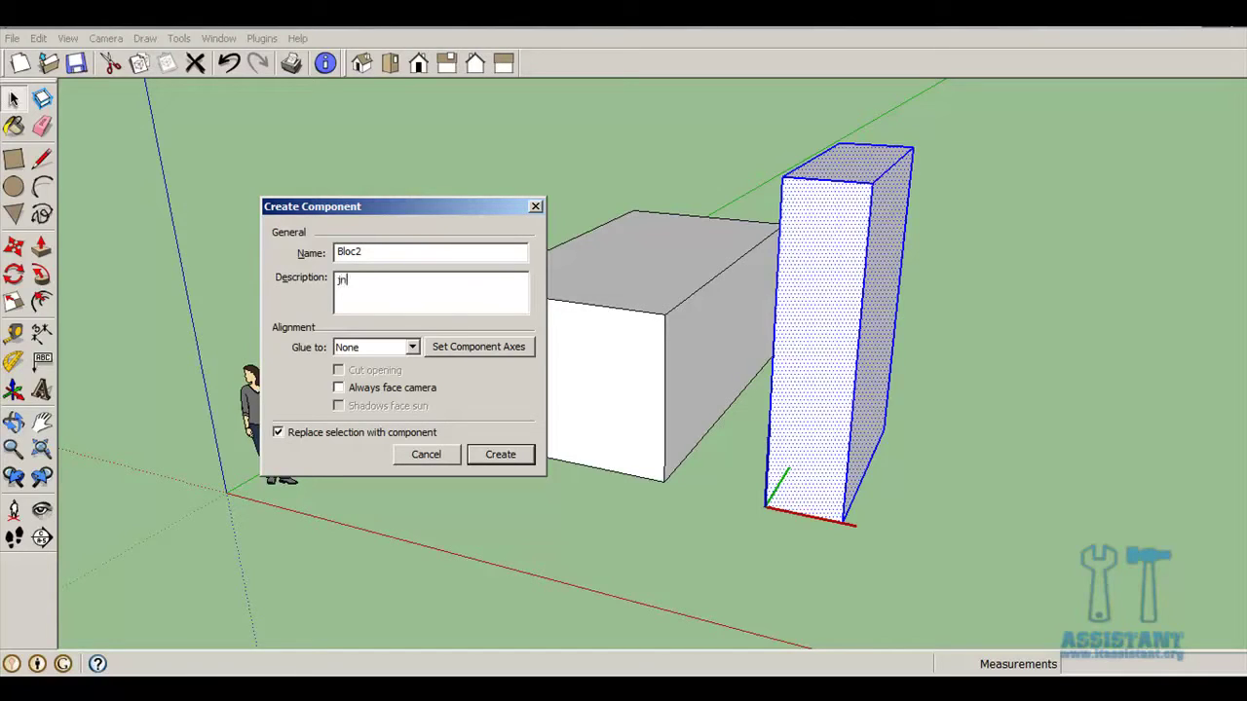
{"action": "type", "text": "dklsnf"}
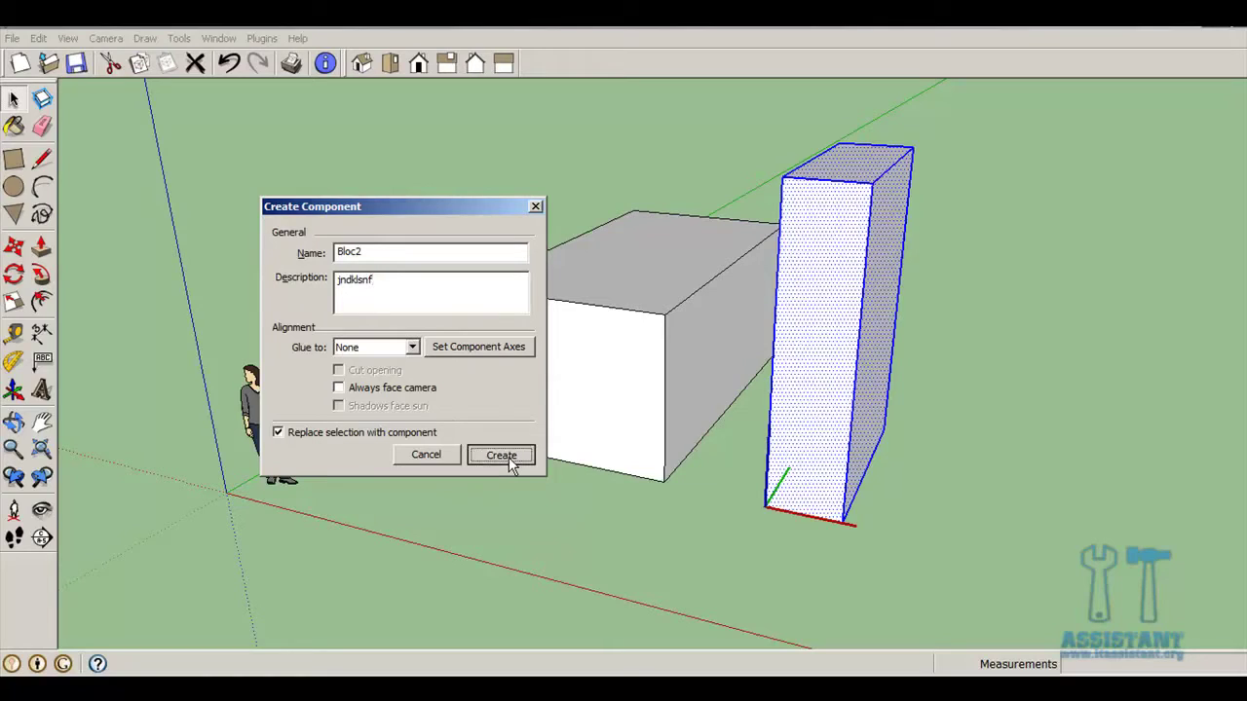
{"action": "left_click", "coordinate": [501, 455]}
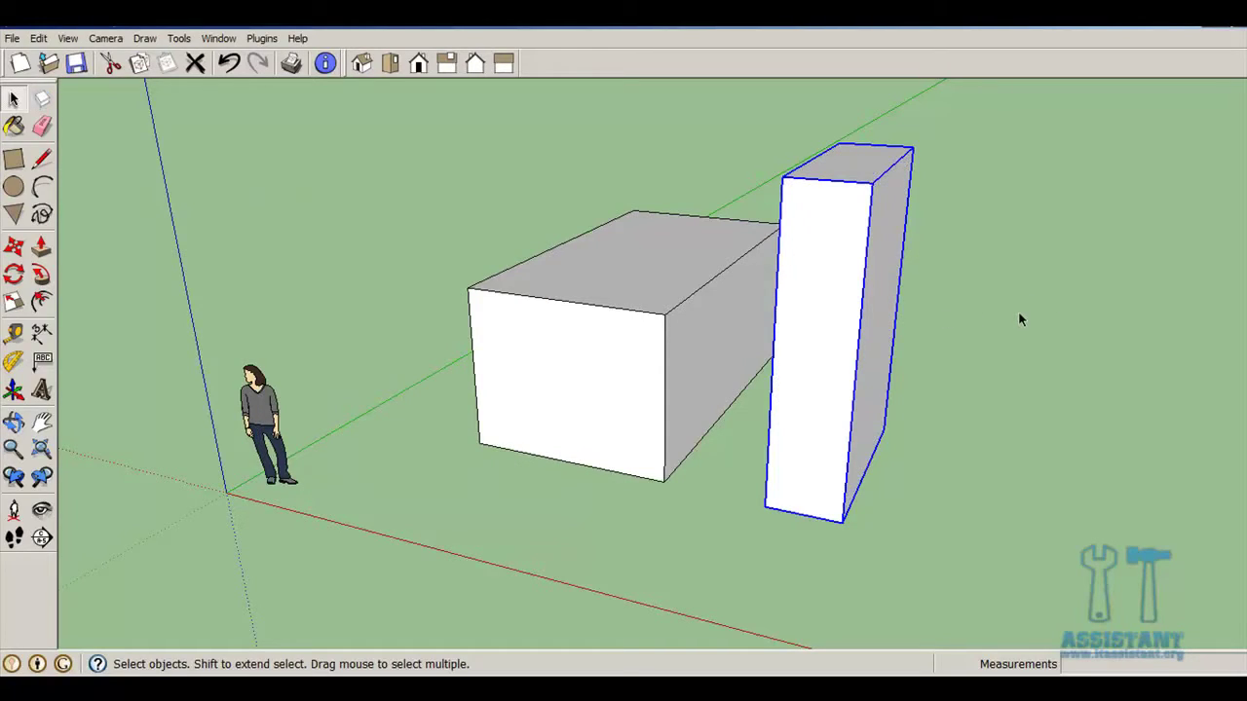
{"action": "left_click", "coordinate": [1019, 313]}
Move the Bloc2 box by its bottom corner up against the wide box's corner
{"action": "mouse_move", "coordinate": [958, 318]}
{"action": "middle_mouse_down"}
{"action": "mouse_move", "coordinate": [1100, 326]}
{"action": "mouse_move", "coordinate": [1141, 280]}
{"action": "mouse_move", "coordinate": [863, 282]}
{"action": "mouse_move", "coordinate": [844, 329]}
{"action": "mouse_move", "coordinate": [913, 449]}
{"action": "middle_mouse_up"}
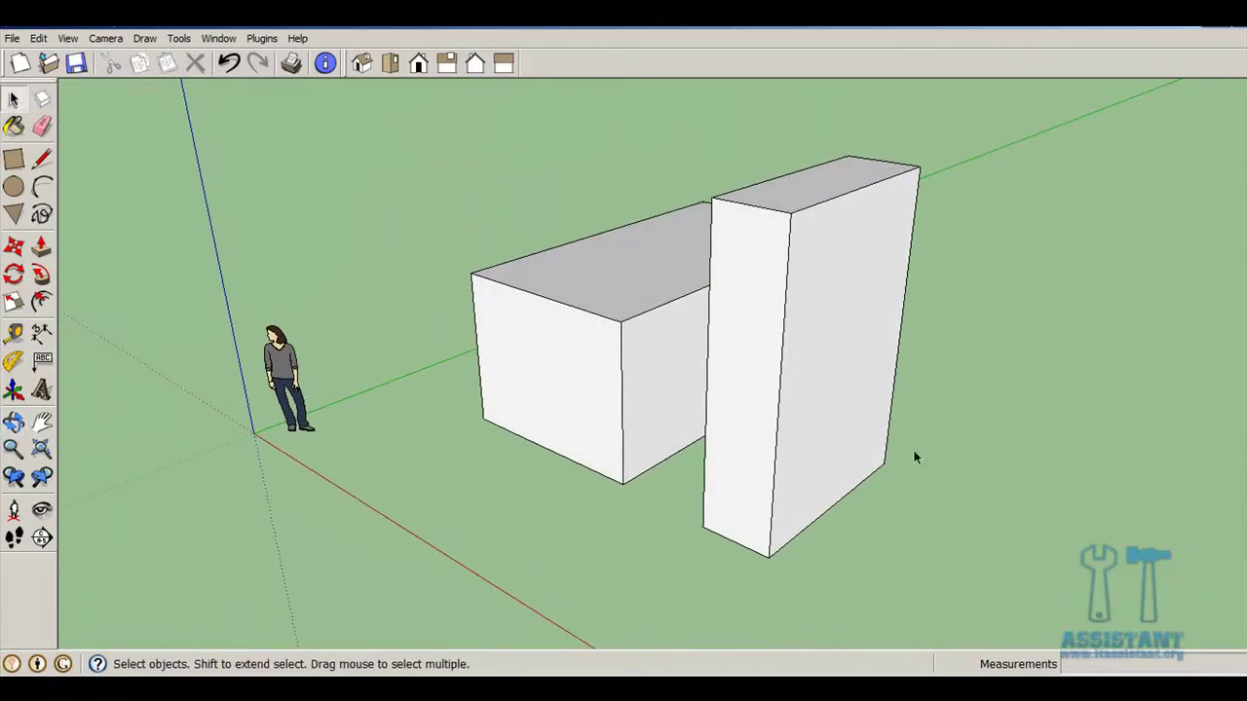
{"action": "left_click", "coordinate": [798, 413]}
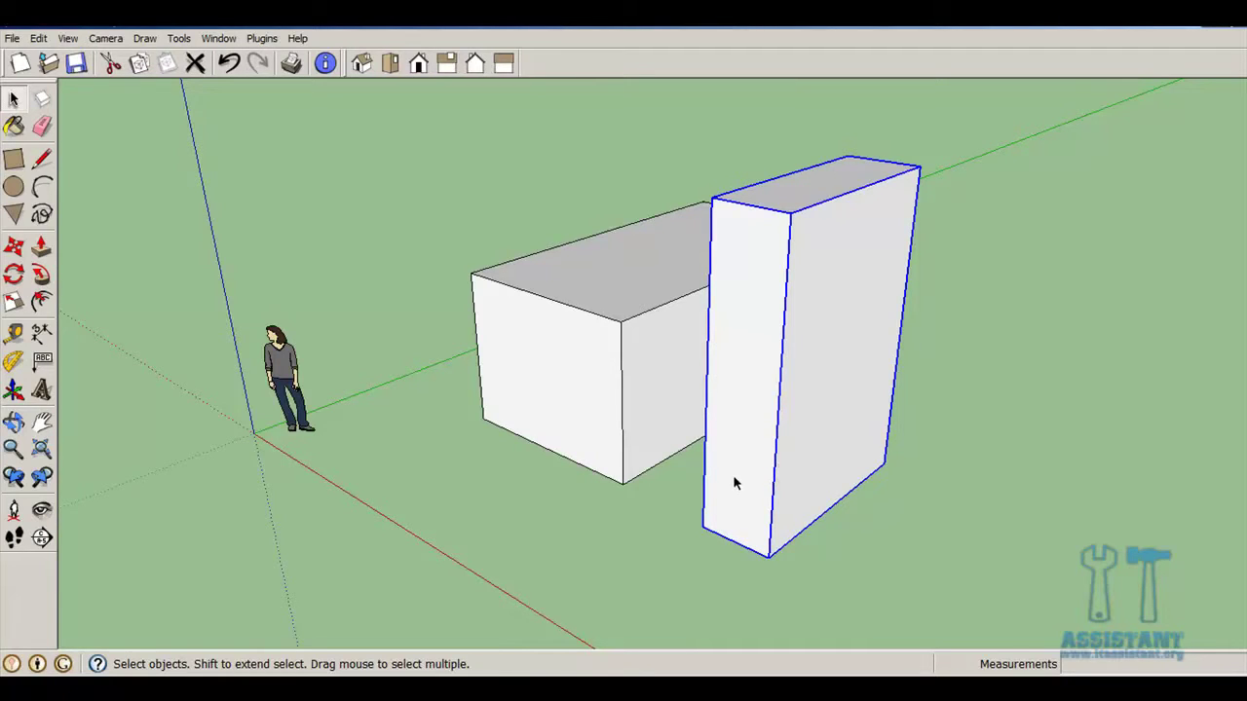
{"action": "mouse_move", "coordinate": [756, 449]}
{"action": "middle_mouse_down"}
{"action": "mouse_move", "coordinate": [1019, 376]}
{"action": "mouse_move", "coordinate": [866, 462]}
{"action": "mouse_move", "coordinate": [837, 461]}
{"action": "middle_mouse_up"}
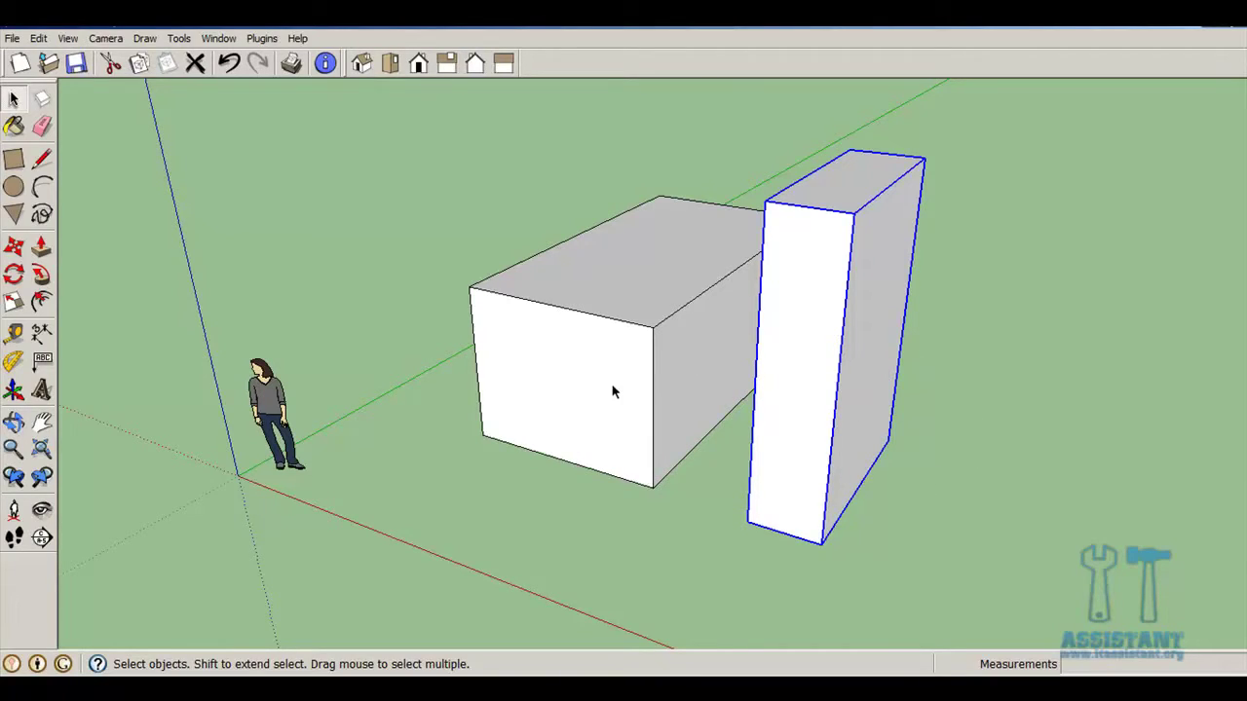
{"action": "left_click", "coordinate": [14, 247]}
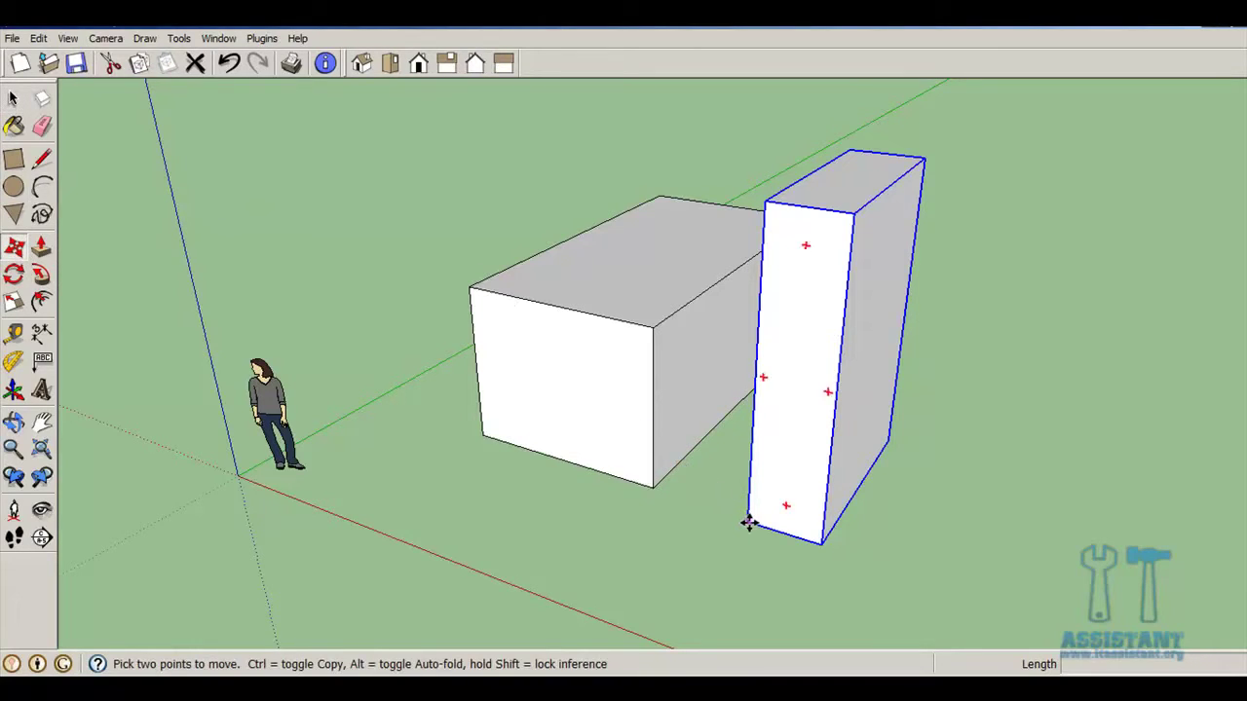
{"action": "scroll", "coordinate": [747, 523], "scroll_direction": "up", "scroll_amount": 2}
{"action": "scroll", "coordinate": [747, 523], "scroll_direction": "up", "scroll_amount": 2}
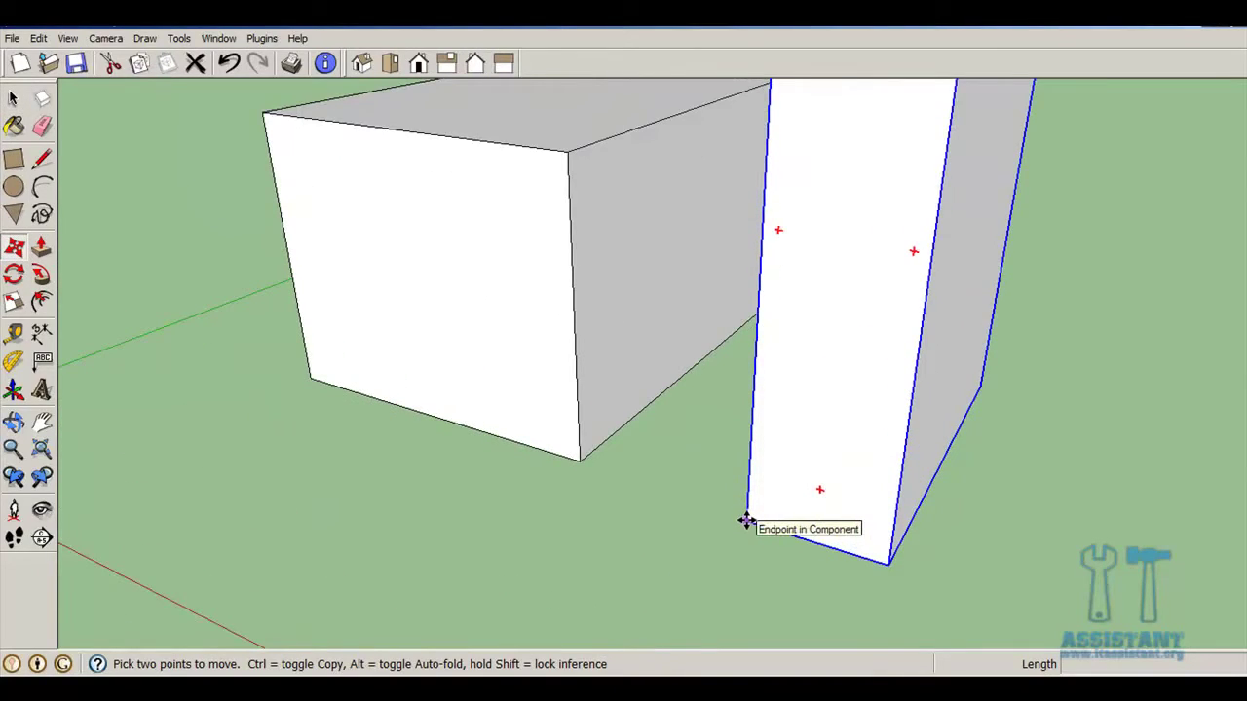
{"action": "left_click", "coordinate": [745, 523]}
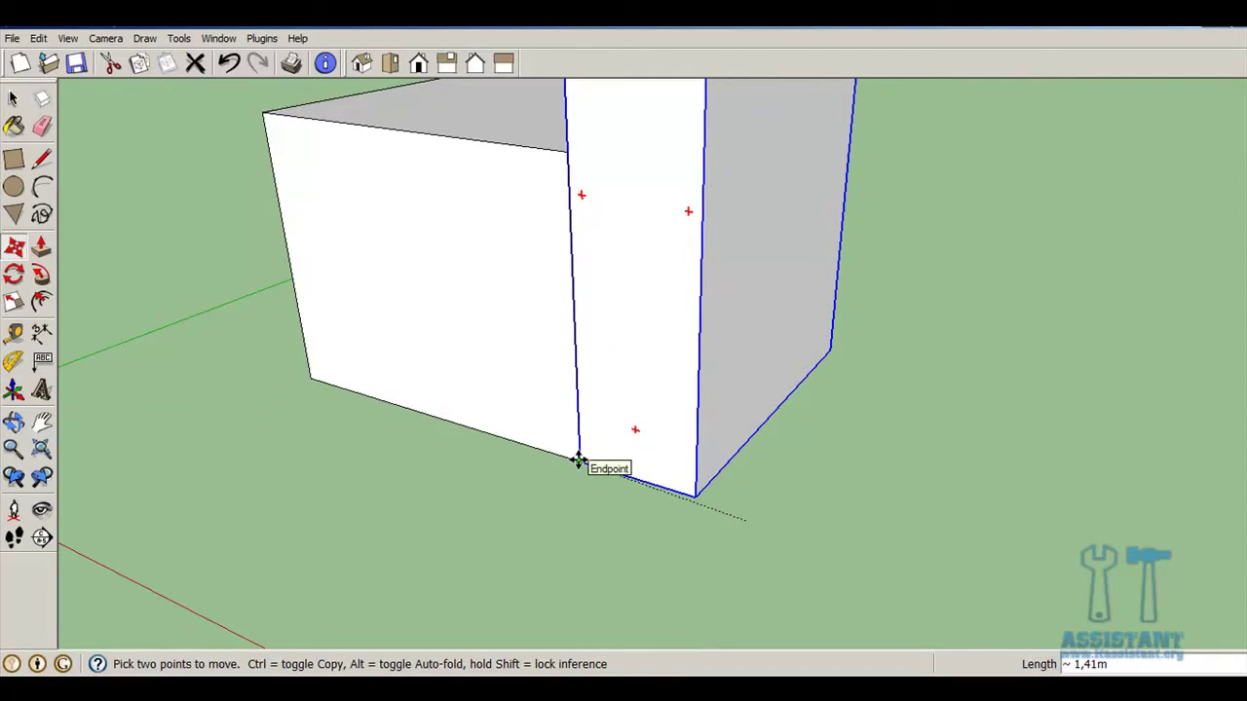
{"action": "left_click", "coordinate": [579, 460]}
{"action": "scroll", "coordinate": [528, 277], "scroll_direction": "down", "scroll_amount": 3}
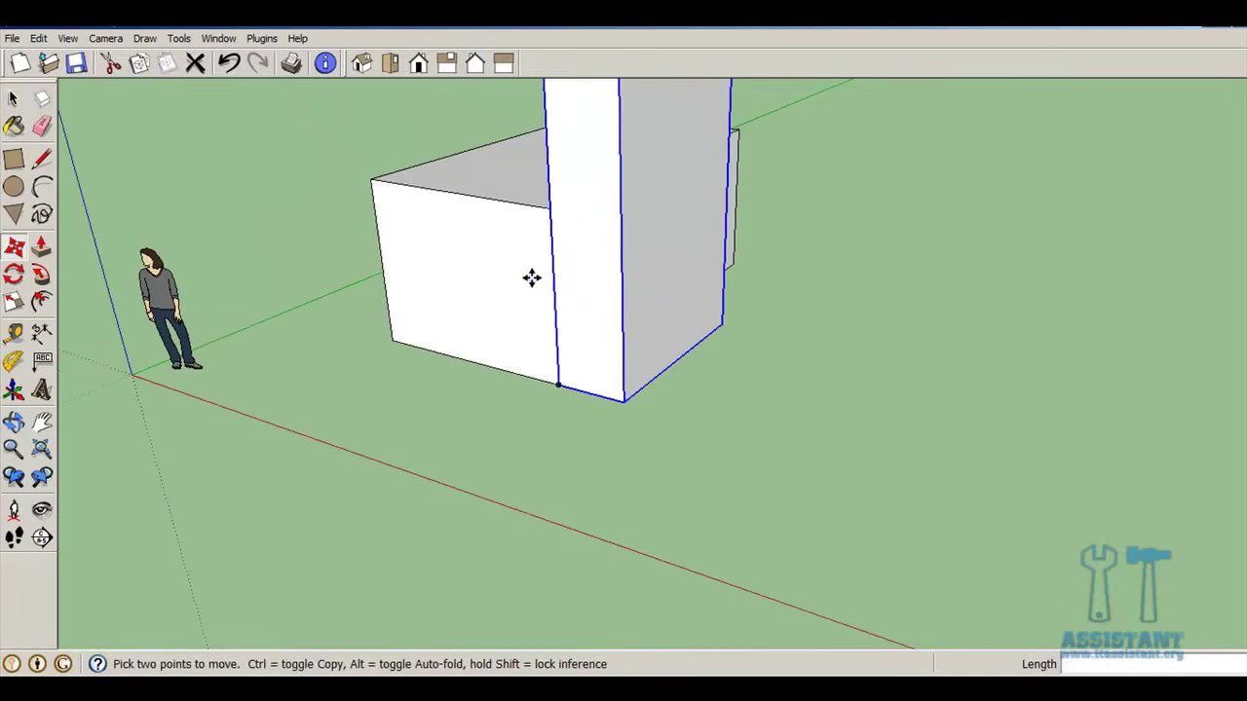
{"action": "mouse_move", "coordinate": [528, 277]}
{"action": "middle_mouse_down"}
{"action": "mouse_move", "coordinate": [556, 256]}
{"action": "mouse_move", "coordinate": [690, 273]}
{"action": "mouse_move", "coordinate": [763, 260]}
{"action": "middle_mouse_up"}
{"action": "scroll", "coordinate": [759, 257], "scroll_direction": "down", "scroll_amount": 2}
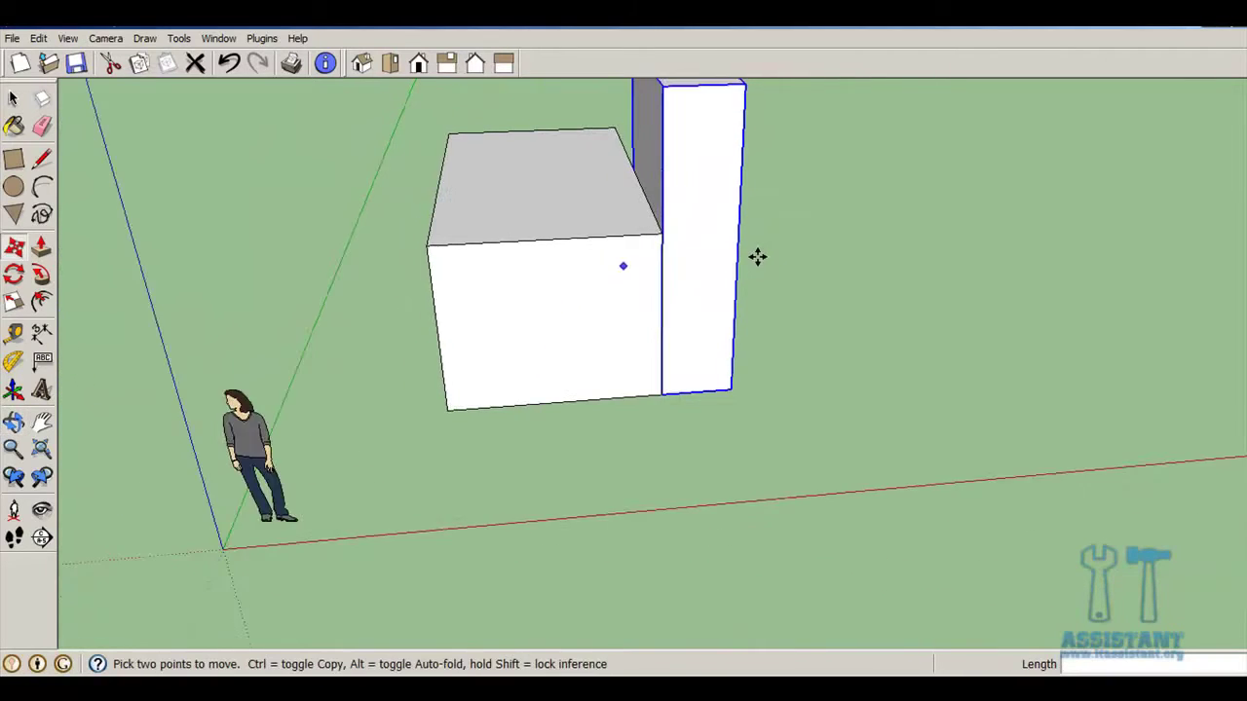
{"action": "scroll", "coordinate": [759, 257], "scroll_direction": "down", "scroll_amount": 2}
Move the Bloc2 box off to the right, leaving a clear gap from the wide box
{"action": "key", "text": "space"}
{"action": "left_click", "coordinate": [905, 313]}
{"action": "middle_click_drag", "start_coordinate": [904, 316], "coordinate": [922, 262]}
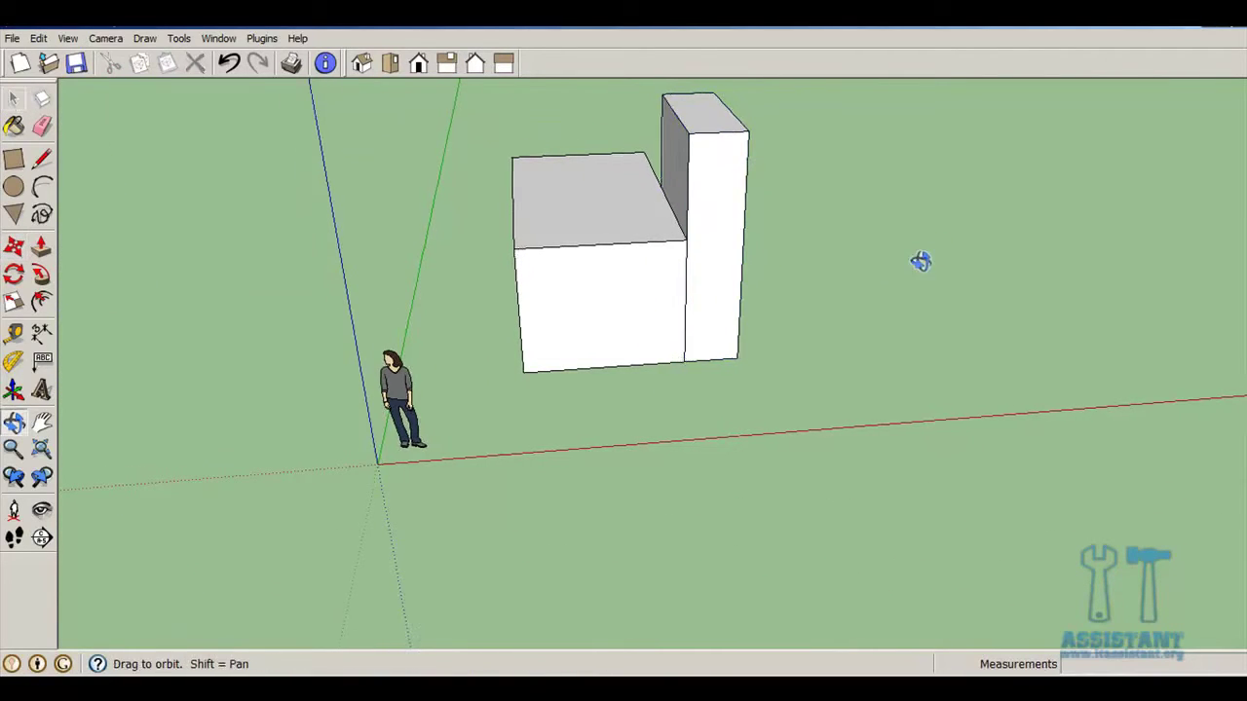
{"action": "left_click", "coordinate": [712, 186]}
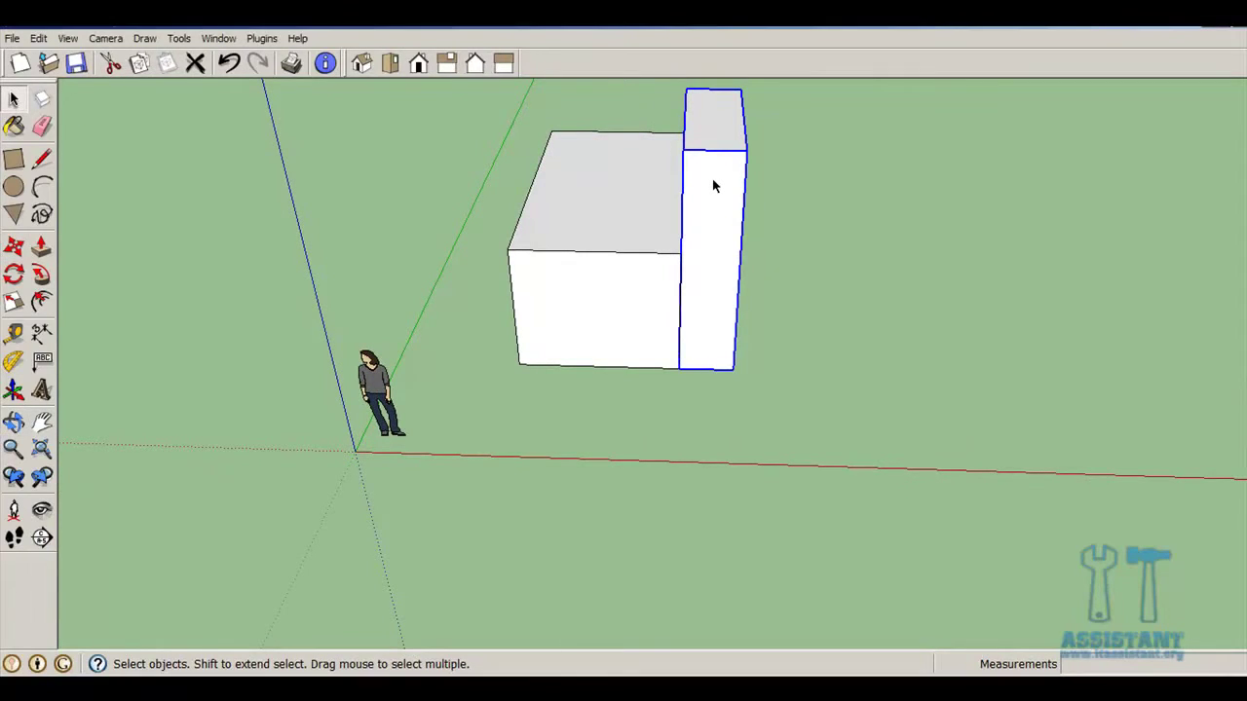
{"action": "key", "text": "m"}
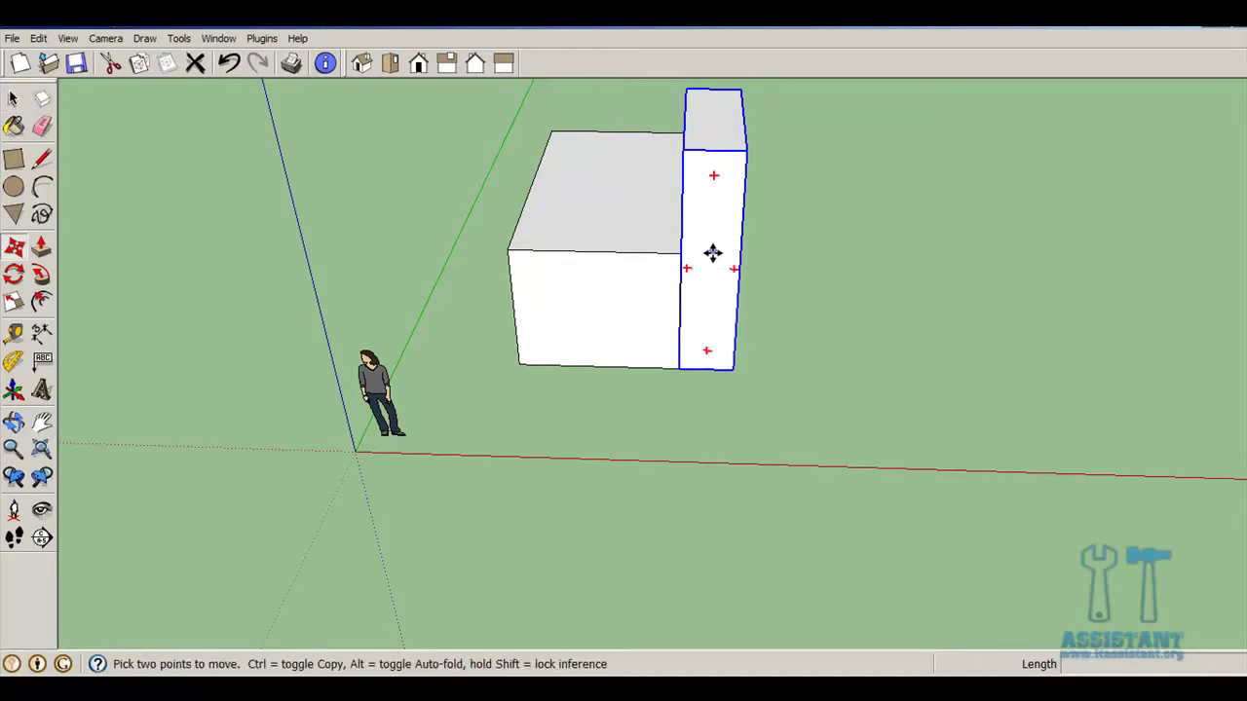
{"action": "left_click", "coordinate": [730, 368]}
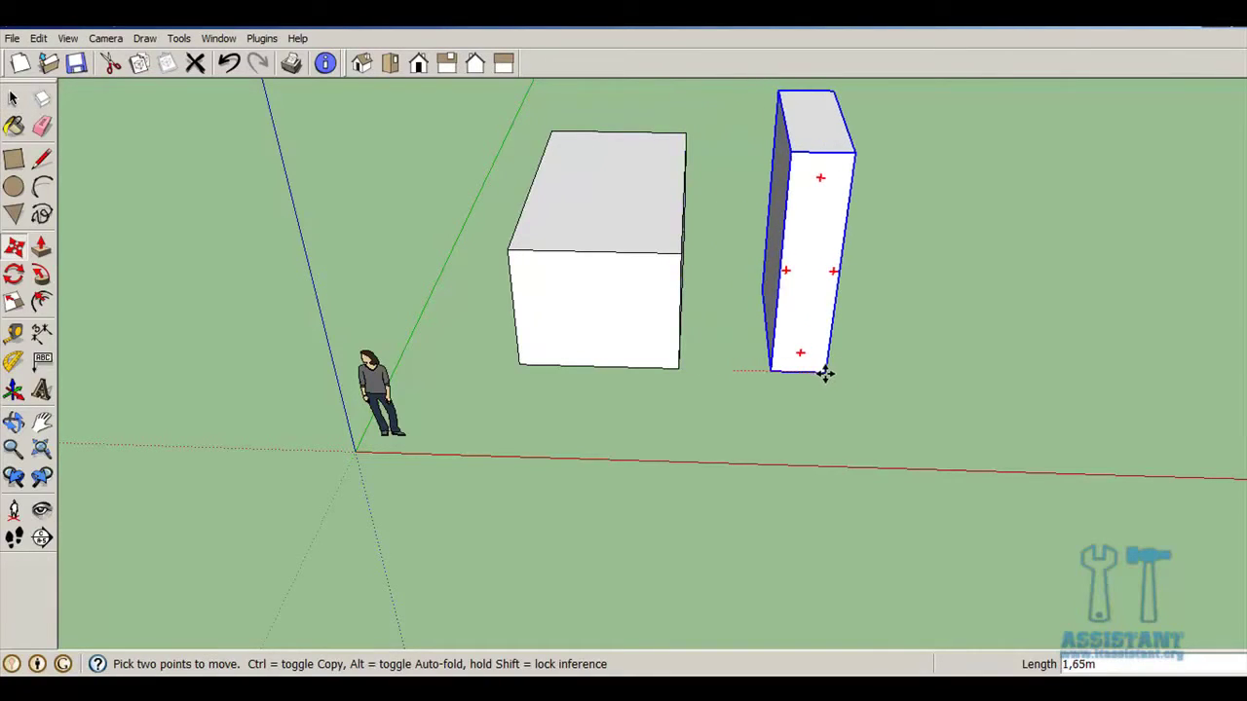
{"action": "left_click", "coordinate": [833, 372]}
Orbit around the scene to check both boxes and the figure, then return to Select
{"action": "middle_click_drag", "start_coordinate": [833, 372], "coordinate": [738, 381]}
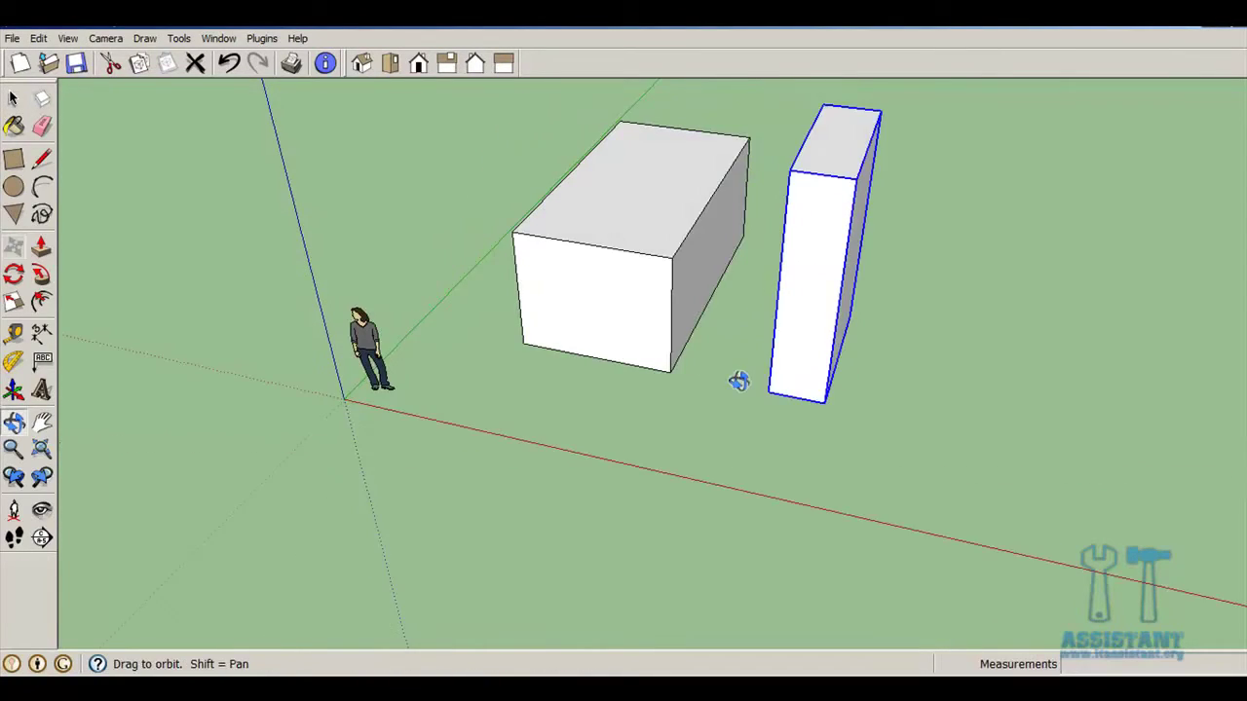
{"action": "scroll", "coordinate": [739, 368], "scroll_direction": "up", "scroll_amount": 1}
{"action": "scroll", "coordinate": [739, 369], "scroll_direction": "up", "scroll_amount": 2}
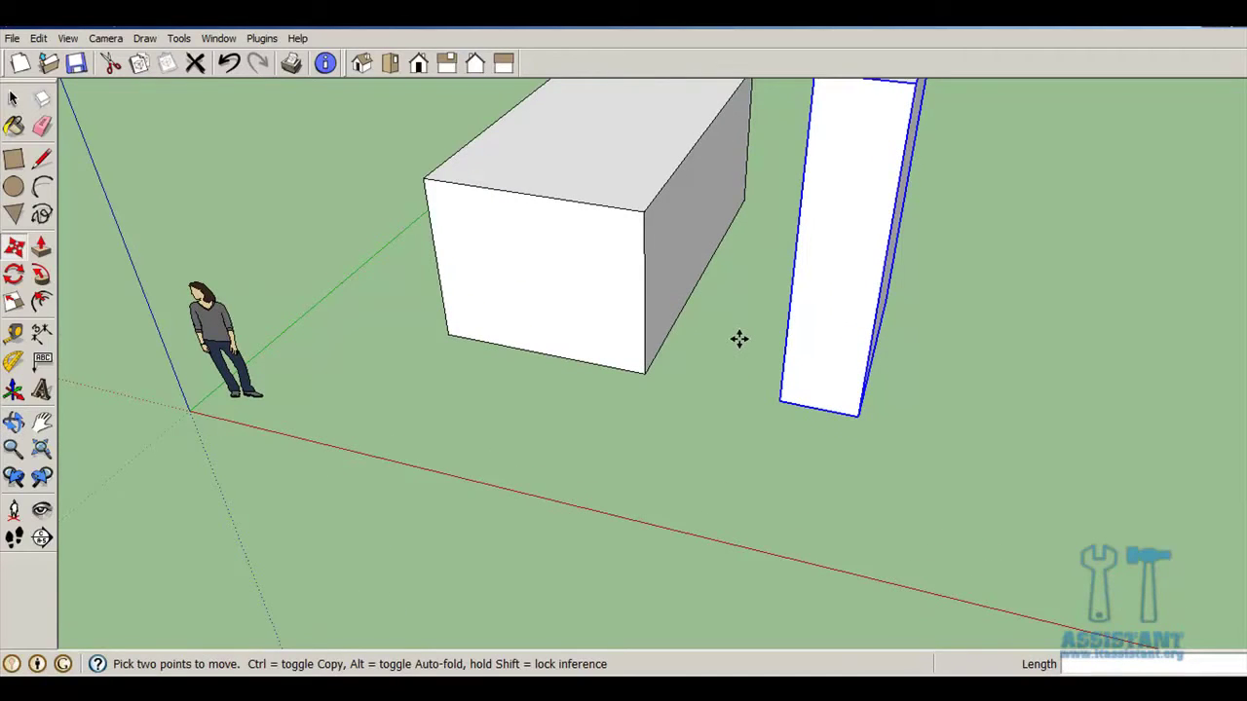
{"action": "mouse_move", "coordinate": [746, 295]}
{"action": "middle_mouse_down"}
{"action": "mouse_move", "coordinate": [730, 390]}
{"action": "mouse_move", "coordinate": [905, 390]}
{"action": "mouse_move", "coordinate": [886, 391]}
{"action": "middle_mouse_up"}
{"action": "mouse_move", "coordinate": [886, 391]}
{"action": "left_mouse_down"}
{"action": "mouse_move", "coordinate": [568, 276]}
{"action": "mouse_move", "coordinate": [691, 305]}
{"action": "mouse_move", "coordinate": [872, 314]}
{"action": "left_mouse_up"}
{"action": "mouse_move", "coordinate": [872, 314]}
{"action": "middle_mouse_down"}
{"action": "mouse_move", "coordinate": [899, 320]}
{"action": "mouse_move", "coordinate": [879, 354]}
{"action": "middle_mouse_up"}
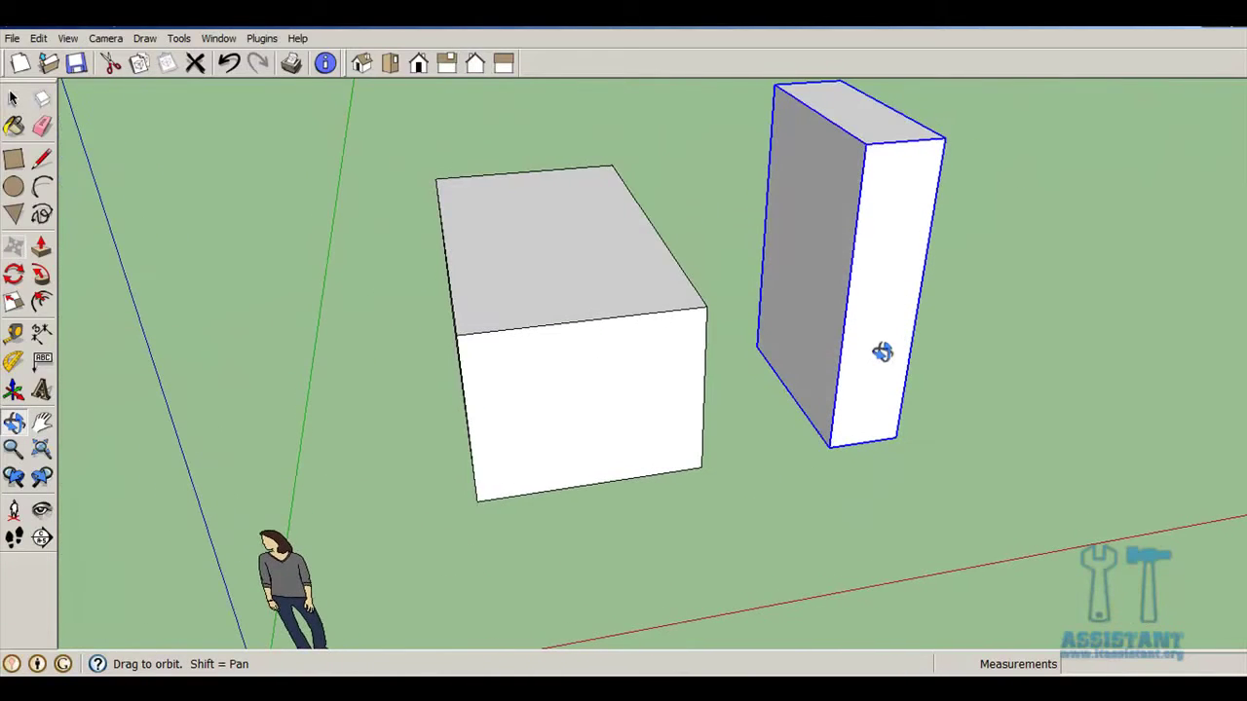
{"action": "middle_click_drag", "start_coordinate": [887, 283], "coordinate": [791, 356], "text": "shift"}
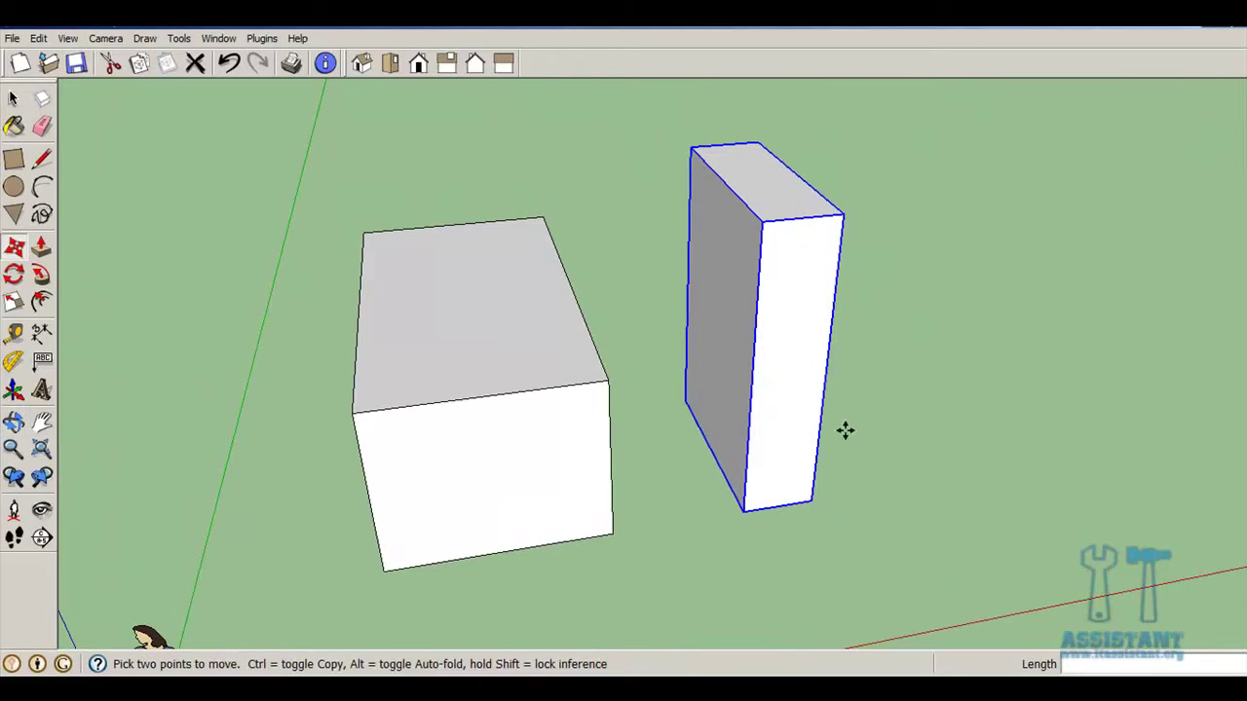
{"action": "mouse_move", "coordinate": [847, 415]}
{"action": "middle_mouse_down"}
{"action": "mouse_move", "coordinate": [607, 412]}
{"action": "mouse_move", "coordinate": [815, 423]}
{"action": "middle_mouse_up"}
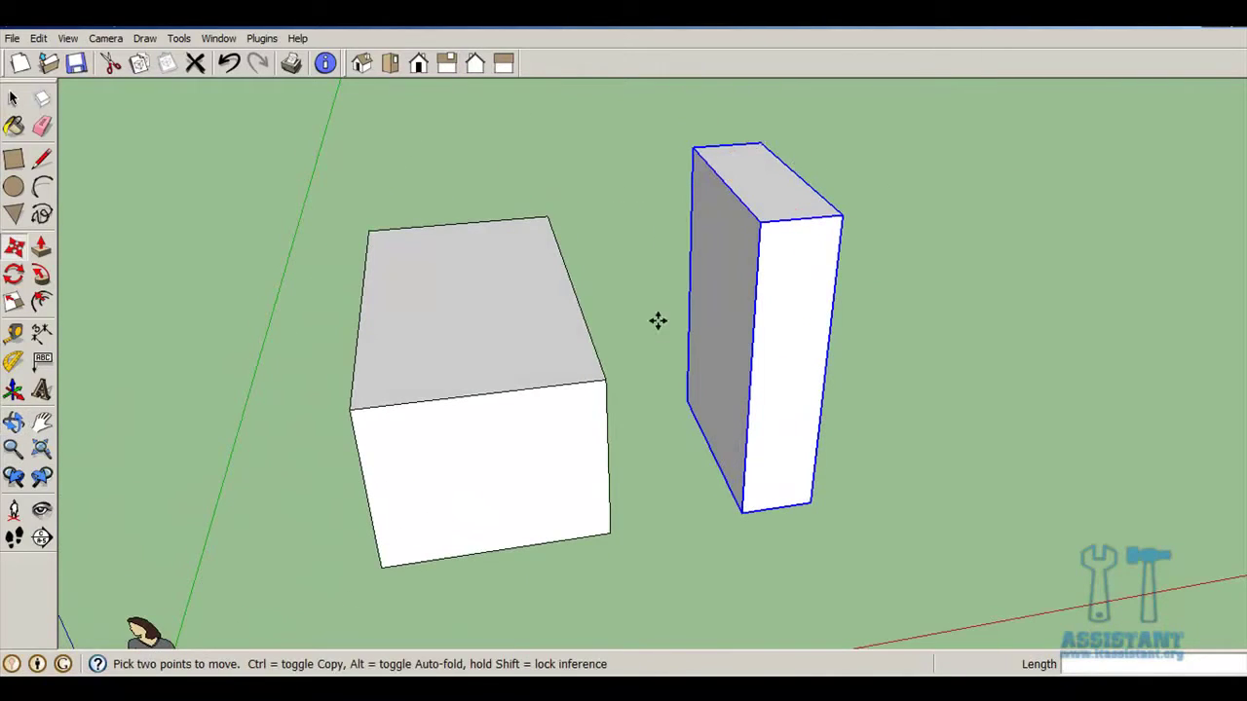
{"action": "mouse_move", "coordinate": [909, 437]}
{"action": "middle_mouse_down"}
{"action": "mouse_move", "coordinate": [623, 396]}
{"action": "mouse_move", "coordinate": [702, 440]}
{"action": "mouse_move", "coordinate": [858, 367]}
{"action": "mouse_move", "coordinate": [954, 379]}
{"action": "mouse_move", "coordinate": [896, 427]}
{"action": "mouse_move", "coordinate": [696, 451]}
{"action": "mouse_move", "coordinate": [790, 454]}
{"action": "middle_mouse_up"}
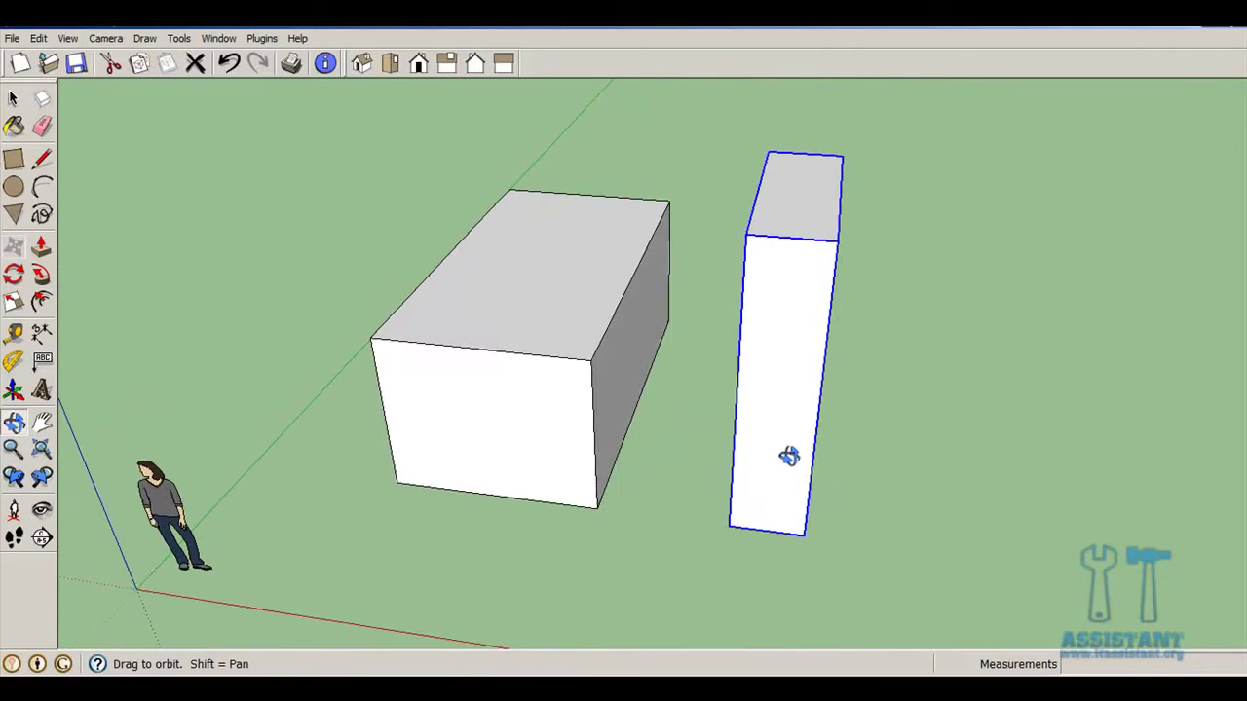
{"action": "left_click", "coordinate": [14, 99]}
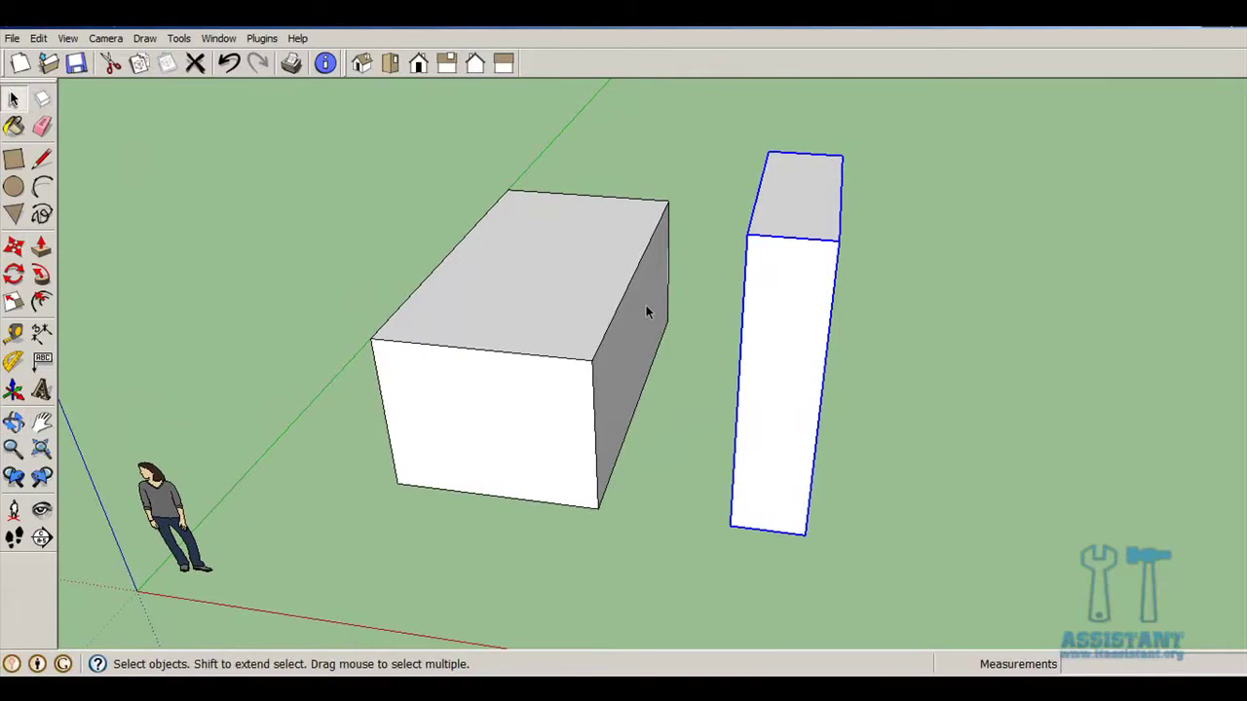
Group the wide box's faces and edges with Make Group, then select the new group
{"action": "triple_click", "coordinate": [527, 332]}
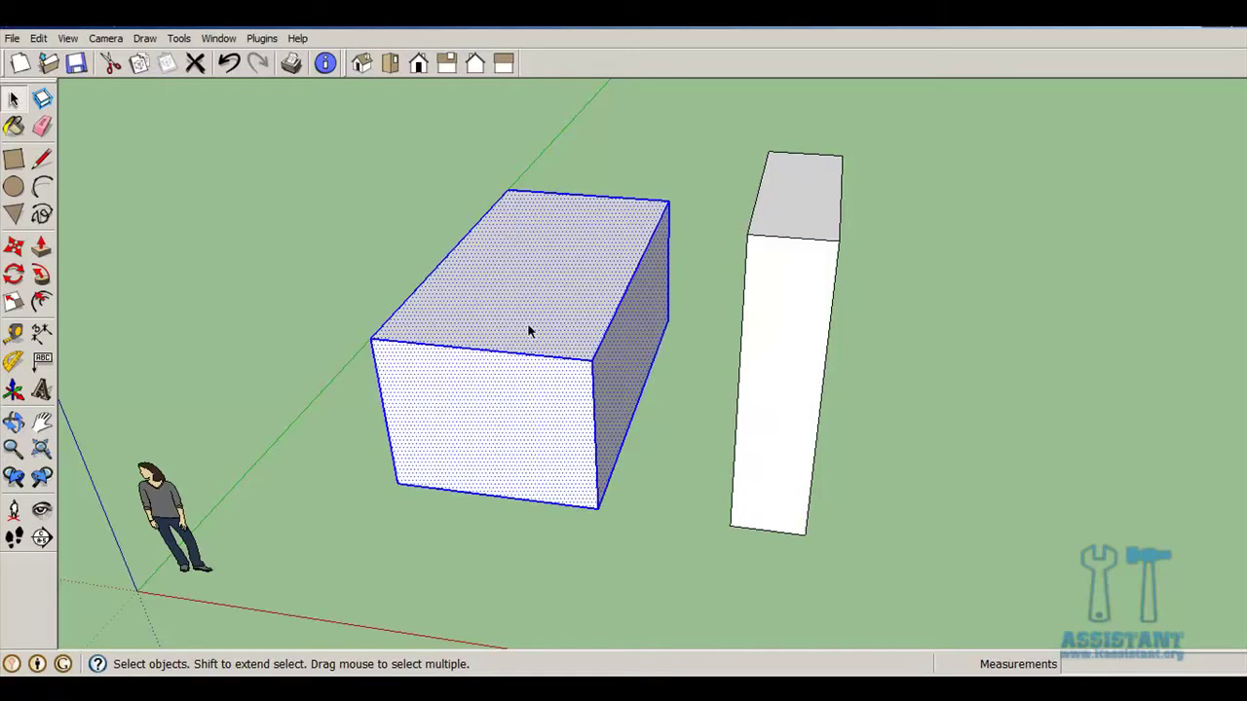
{"action": "right_click", "coordinate": [516, 328]}
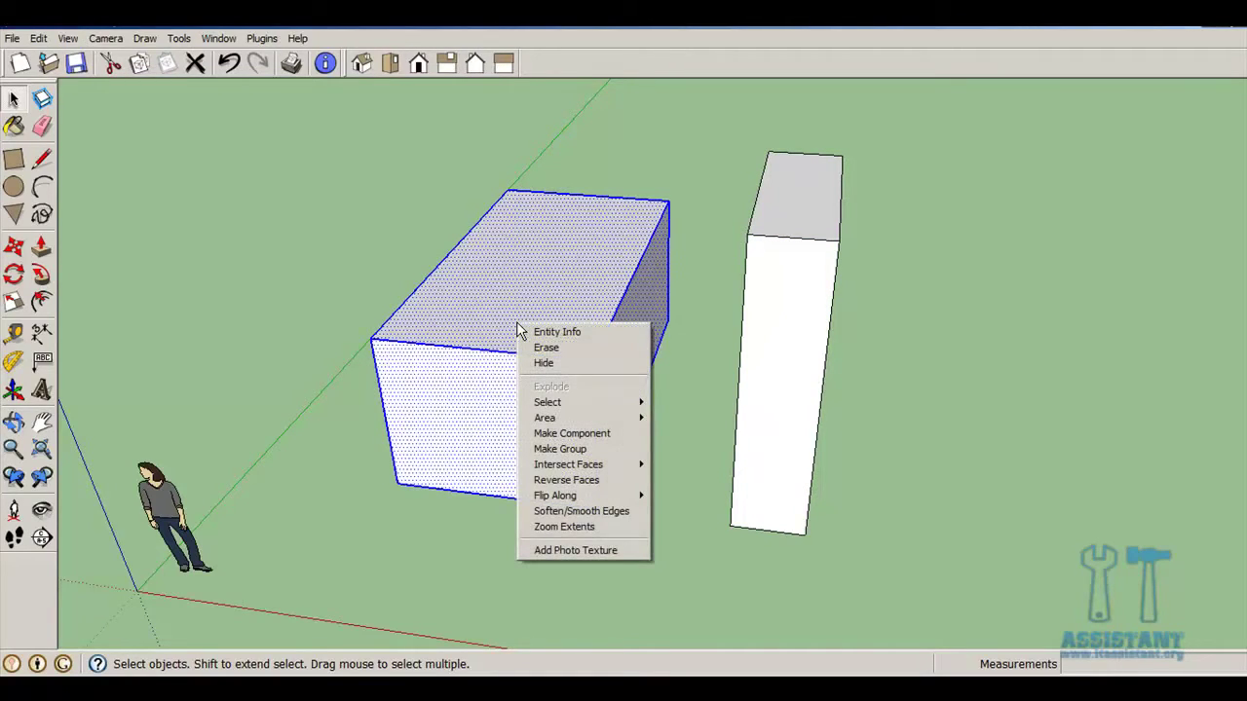
{"action": "left_click", "coordinate": [622, 448]}
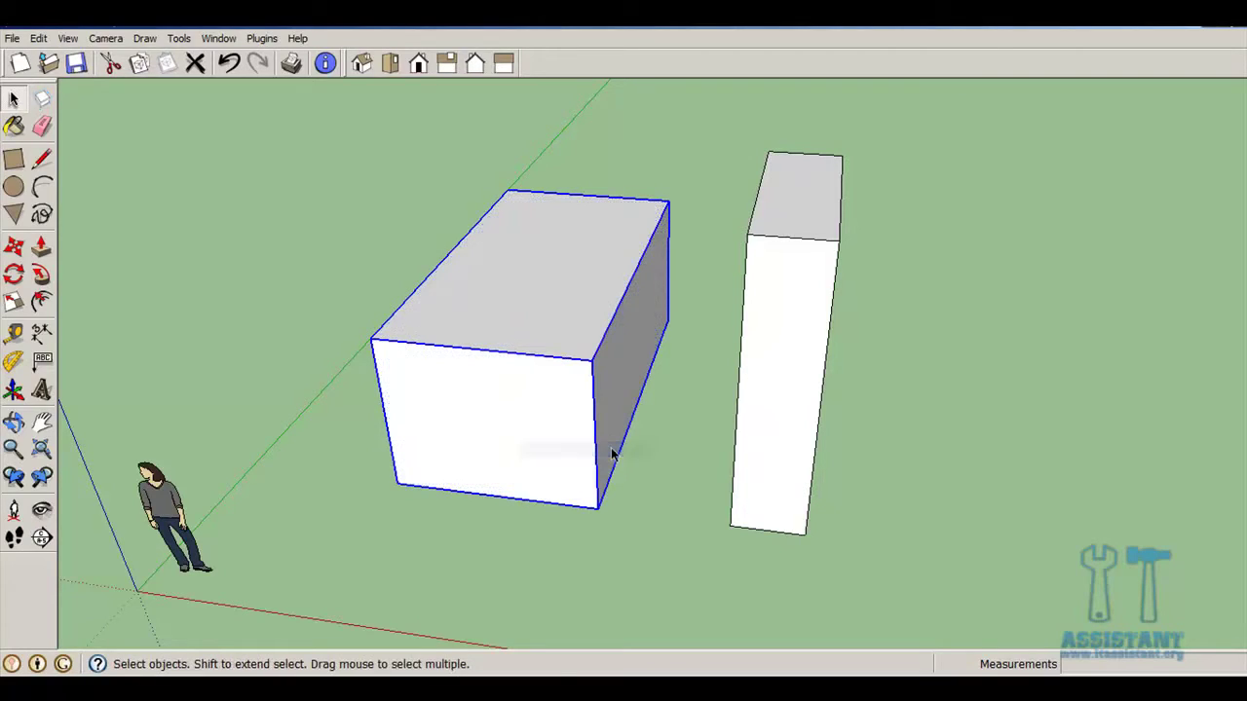
{"action": "left_click", "coordinate": [682, 405]}
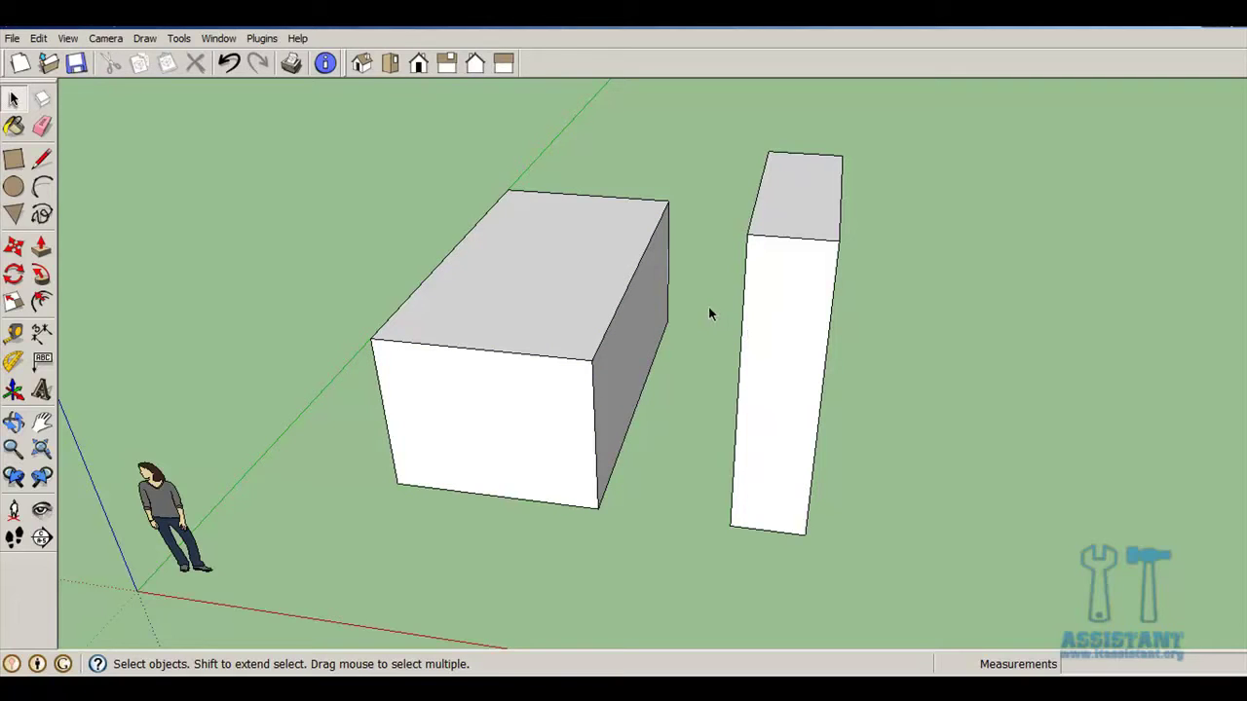
{"action": "mouse_move", "coordinate": [612, 353]}
{"action": "middle_mouse_down"}
{"action": "mouse_move", "coordinate": [670, 340]}
{"action": "mouse_move", "coordinate": [624, 308]}
{"action": "mouse_move", "coordinate": [597, 313]}
{"action": "middle_mouse_up"}
{"action": "left_click", "coordinate": [517, 266]}
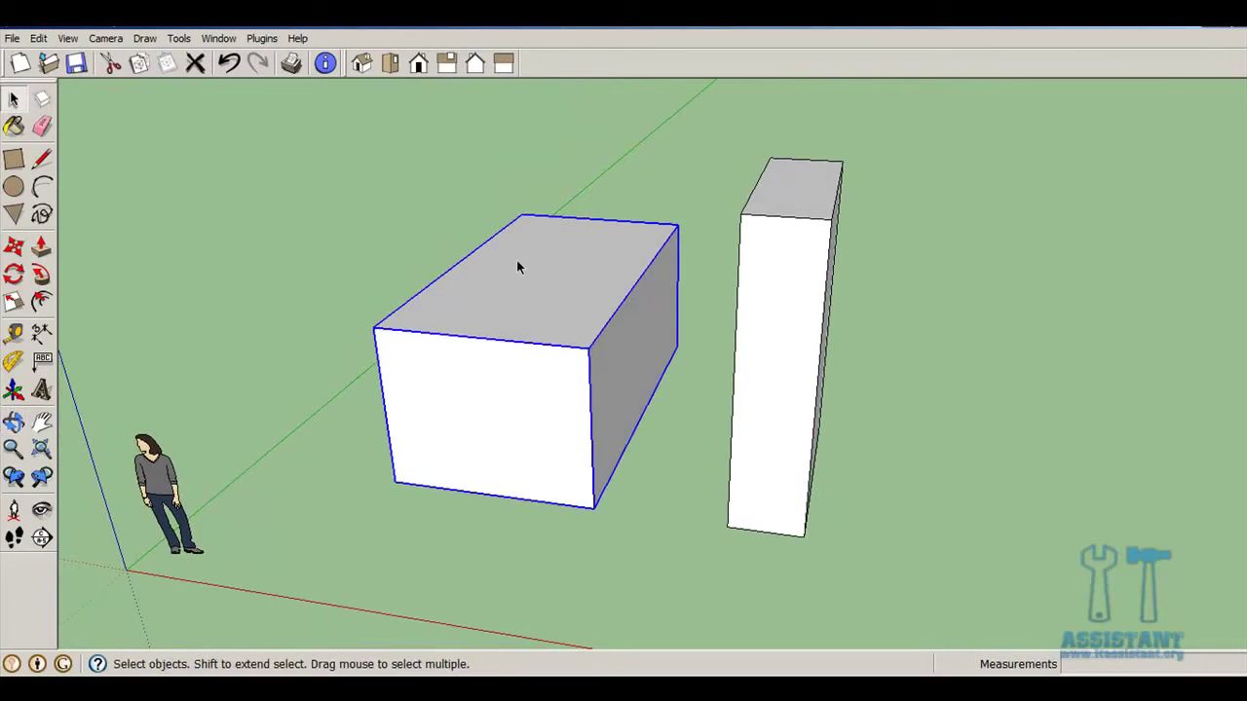
{"action": "mouse_move", "coordinate": [520, 269]}
{"action": "middle_mouse_down"}
{"action": "mouse_move", "coordinate": [549, 301]}
{"action": "mouse_move", "coordinate": [749, 315]}
{"action": "mouse_move", "coordinate": [865, 275]}
{"action": "mouse_move", "coordinate": [696, 298]}
{"action": "mouse_move", "coordinate": [468, 399]}
{"action": "middle_mouse_up"}
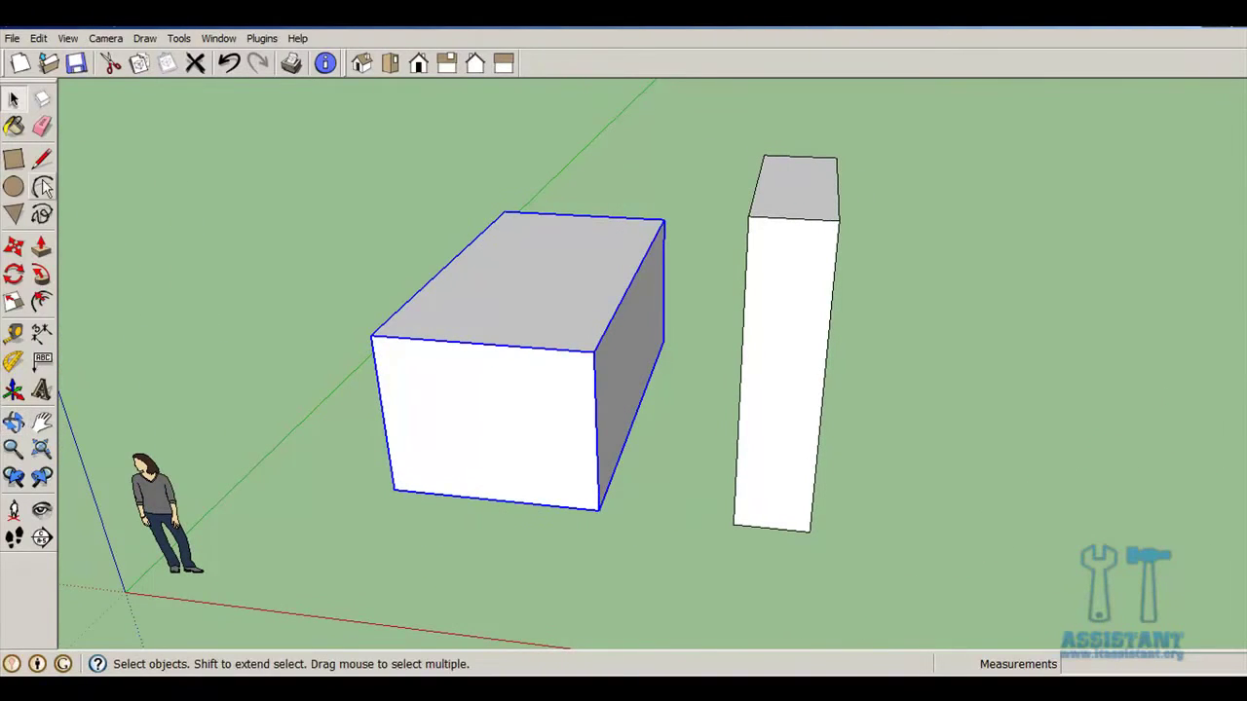
Draw a rectangle near the figure and pull it up into a 1.90 m tall box
{"action": "left_click", "coordinate": [14, 161]}
{"action": "left_click", "coordinate": [234, 409]}
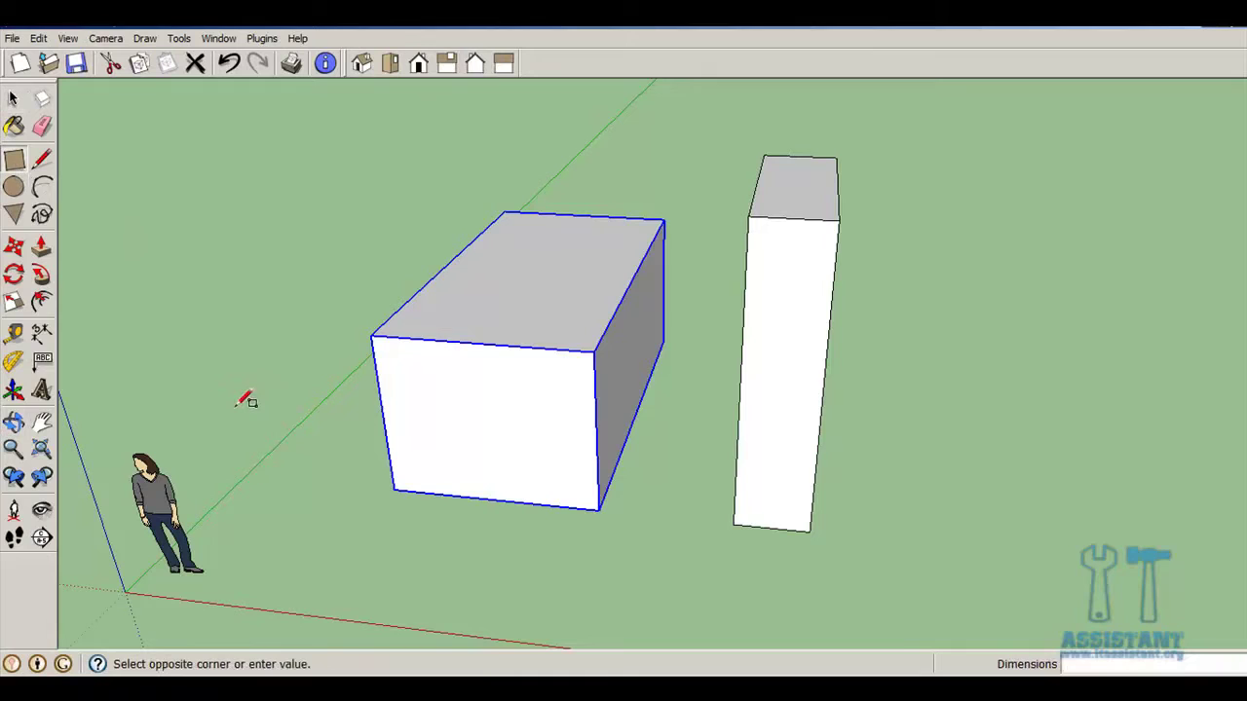
{"action": "left_click", "coordinate": [291, 480]}
{"action": "left_click", "coordinate": [41, 248]}
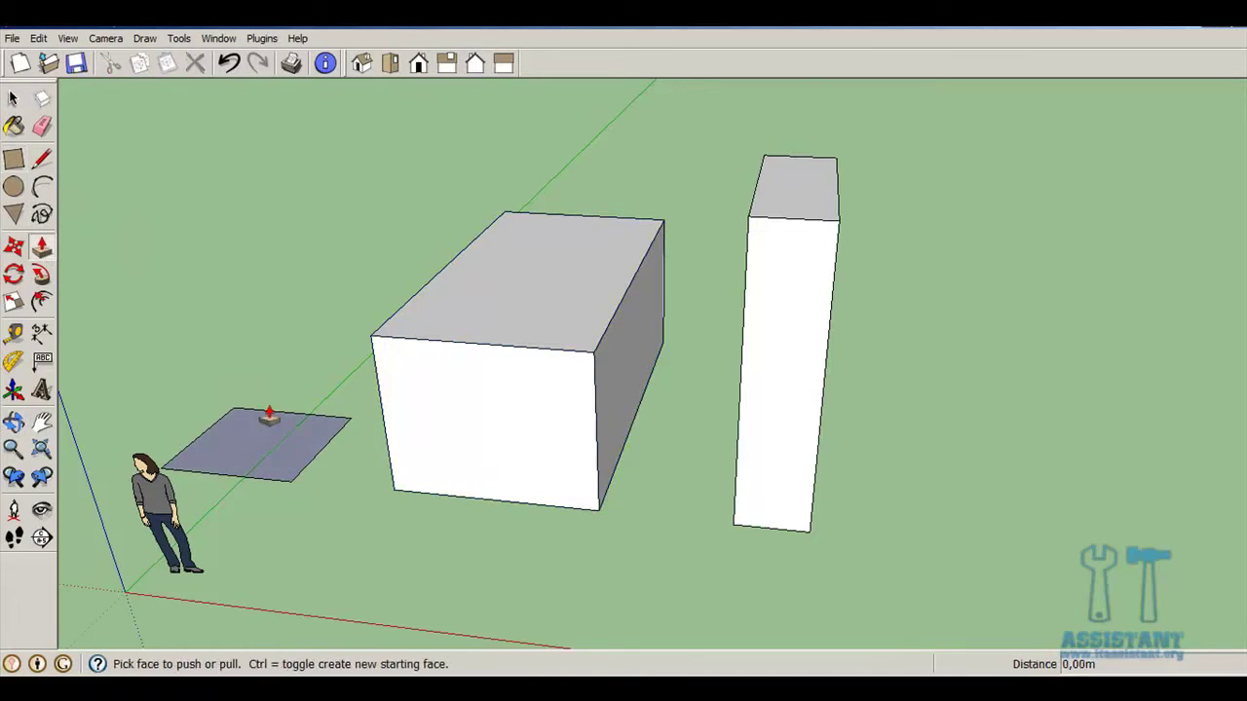
{"action": "left_click_drag", "start_coordinate": [267, 415], "coordinate": [295, 314]}
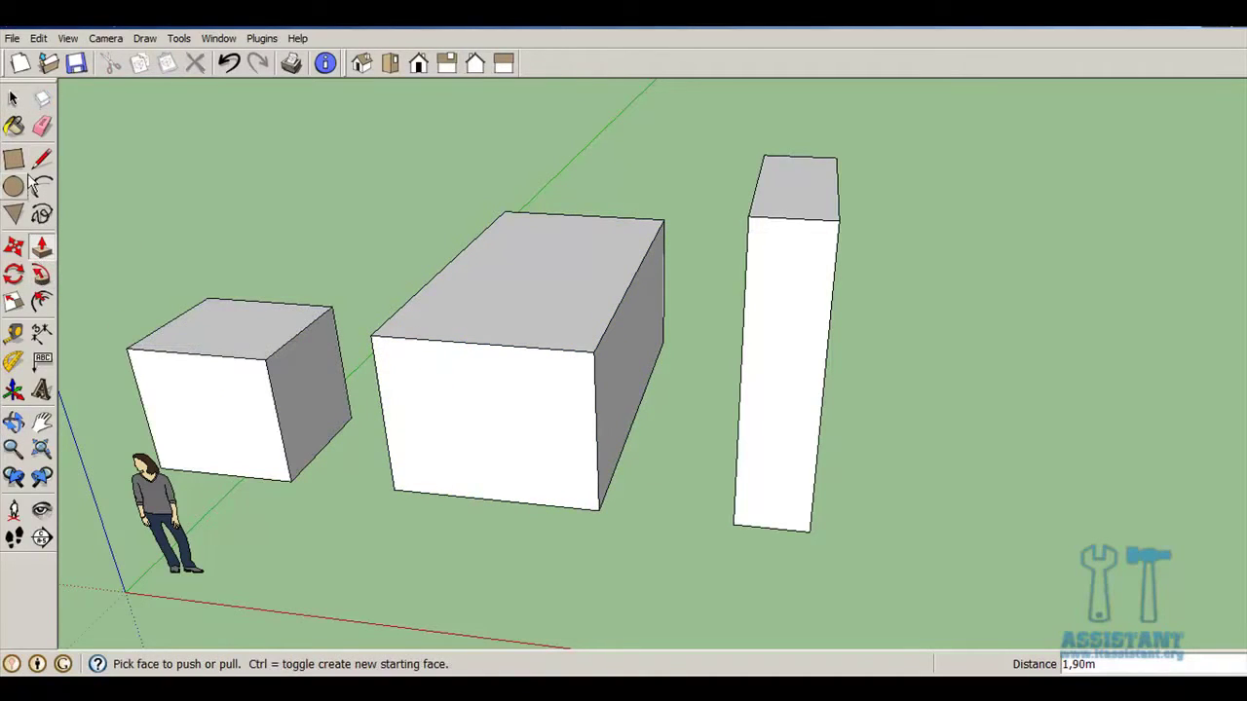
{"action": "left_click", "coordinate": [13, 99]}
{"action": "left_click", "coordinate": [448, 354]}
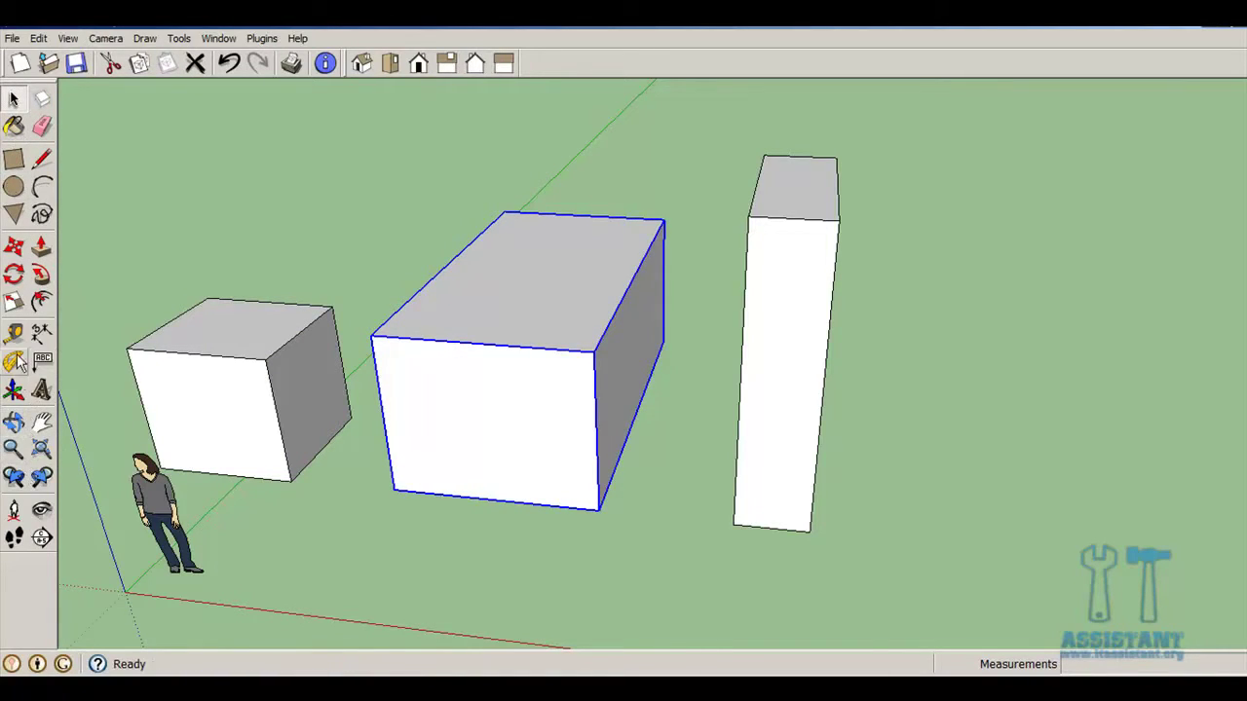
Shift the large middle box a short distance by its lower-right corner
{"action": "left_click", "coordinate": [14, 247]}
{"action": "left_click", "coordinate": [394, 490]}
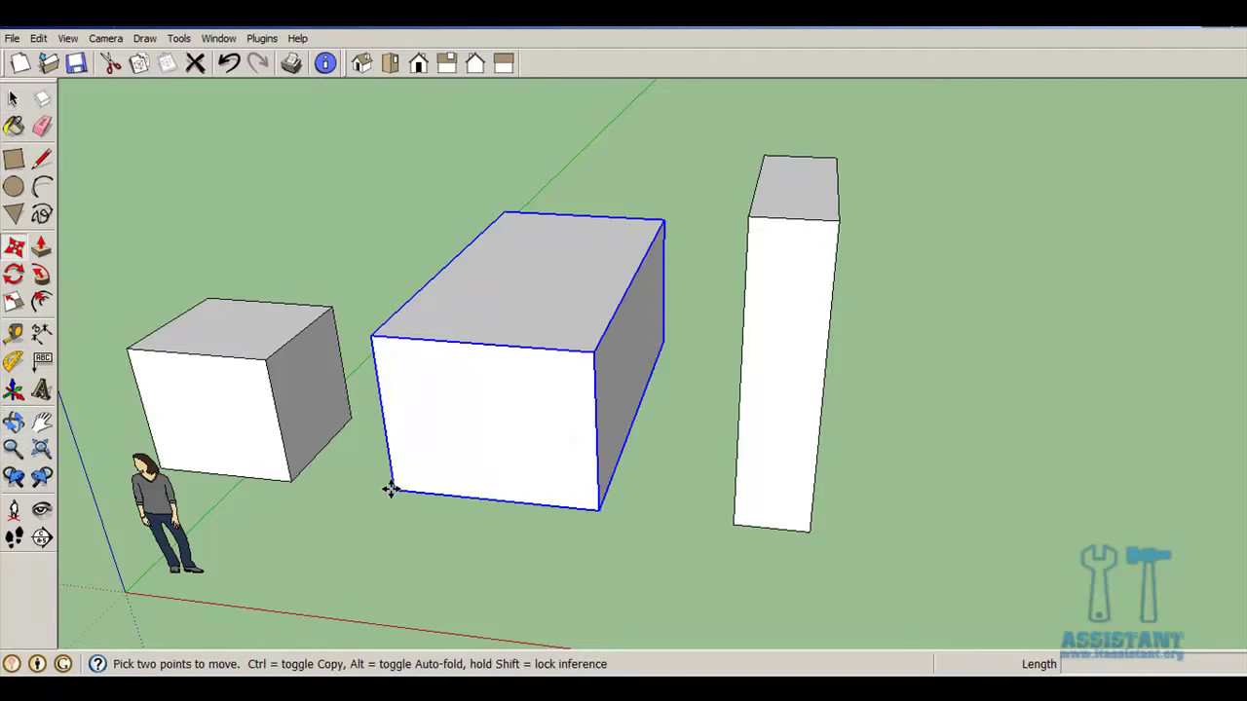
{"action": "middle_click_drag", "start_coordinate": [278, 459], "coordinate": [624, 366]}
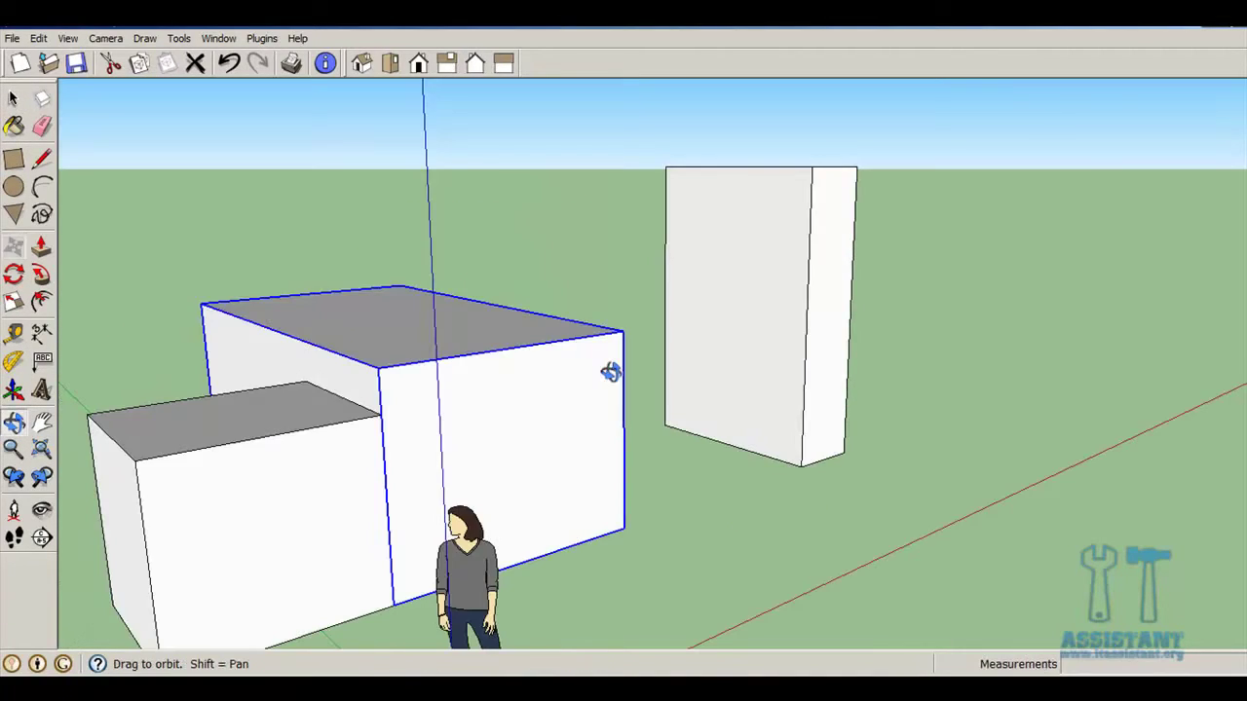
{"action": "scroll", "coordinate": [390, 422], "scroll_direction": "up", "scroll_amount": 2}
{"action": "scroll", "coordinate": [389, 423], "scroll_direction": "down", "scroll_amount": 1}
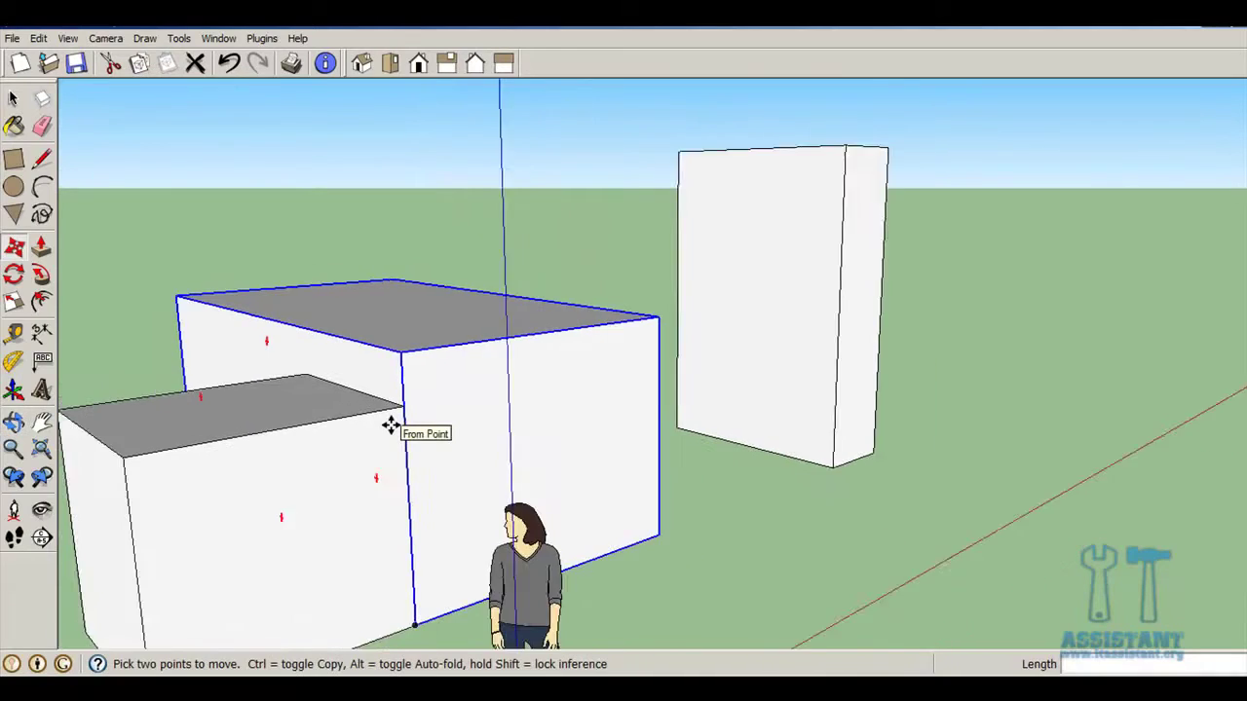
{"action": "scroll", "coordinate": [390, 423], "scroll_direction": "down", "scroll_amount": 2}
{"action": "left_click", "coordinate": [596, 513]}
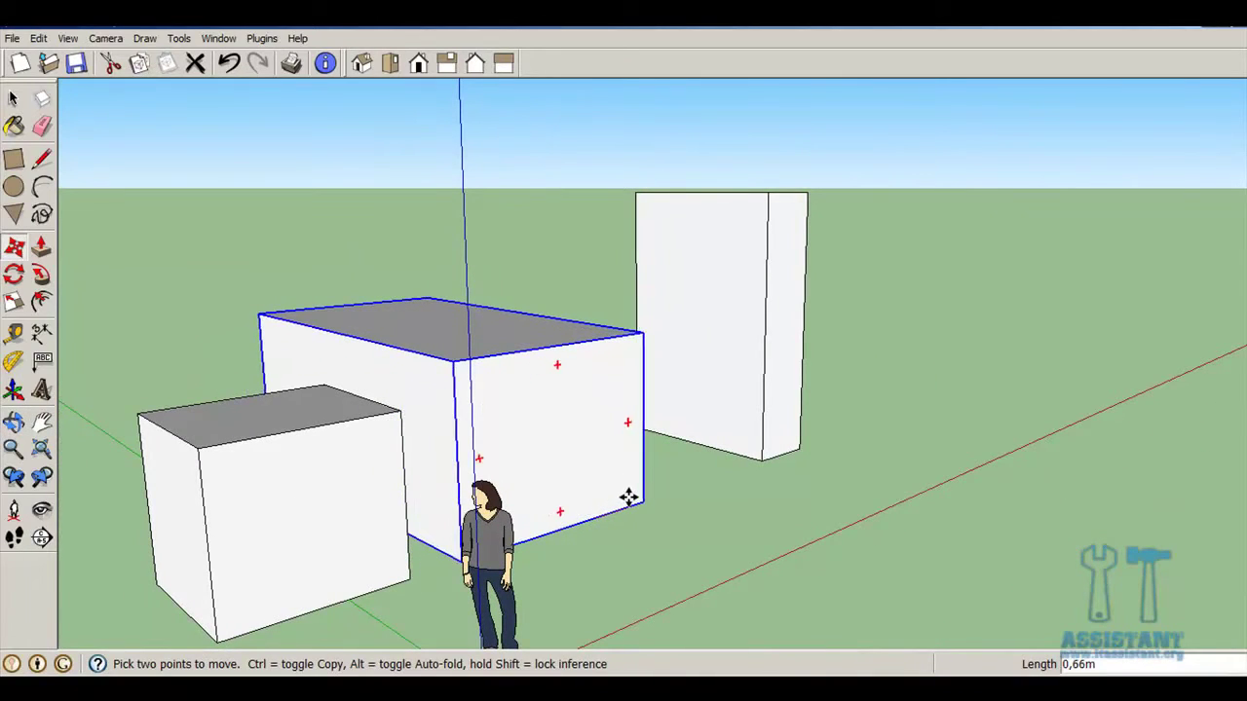
{"action": "left_click", "coordinate": [633, 494]}
{"action": "middle_click_drag", "start_coordinate": [637, 490], "coordinate": [419, 511]}
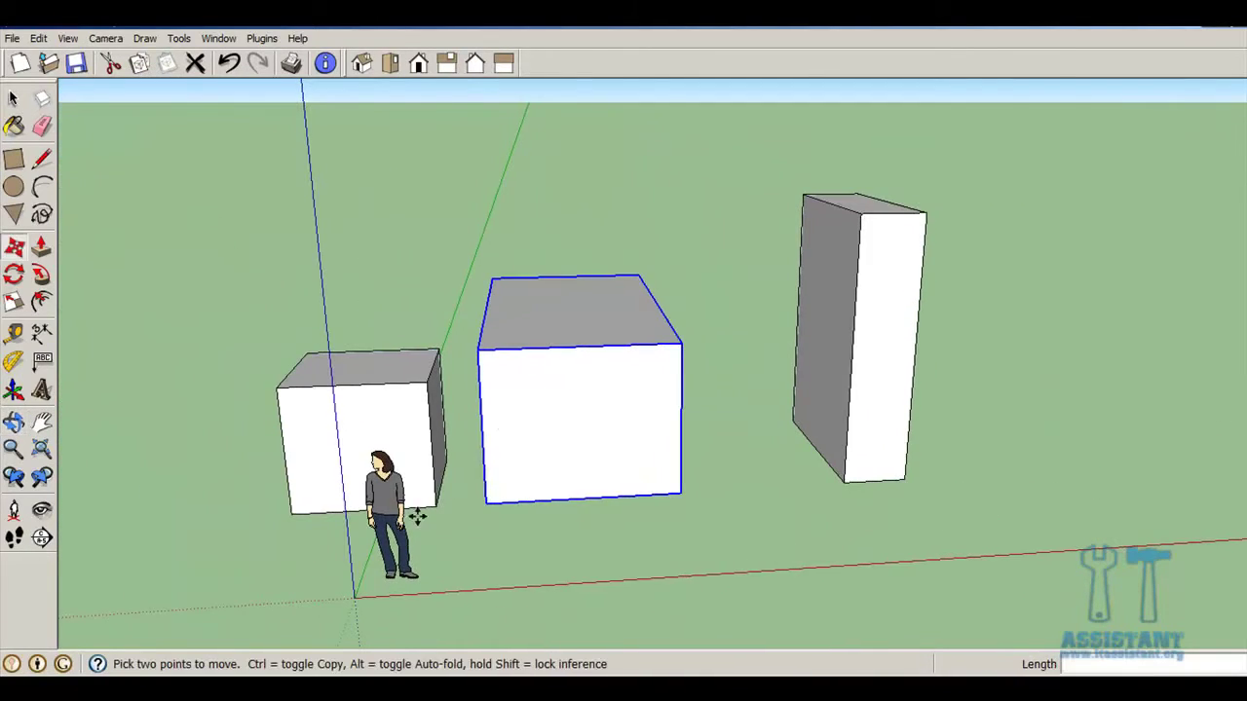
{"action": "middle_click_drag", "start_coordinate": [535, 476], "coordinate": [461, 490]}
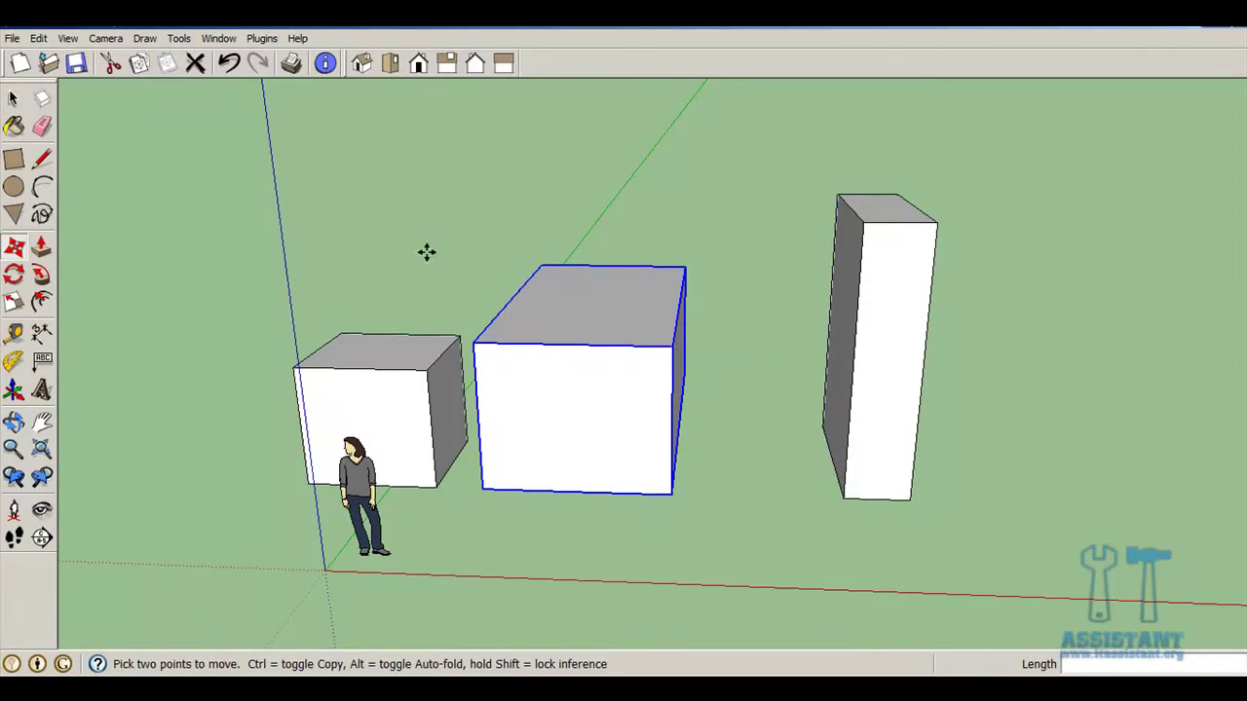
{"action": "left_click", "coordinate": [15, 99]}
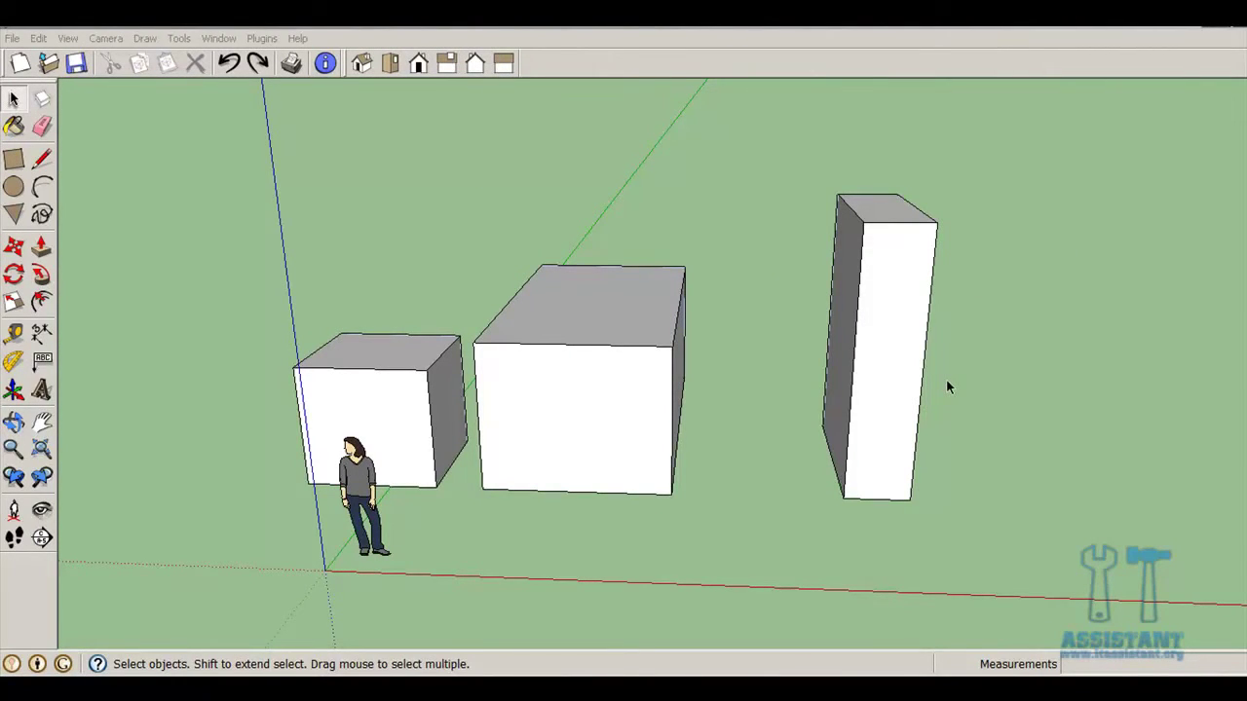
{"action": "middle_click_drag", "start_coordinate": [946, 385], "coordinate": [763, 446]}
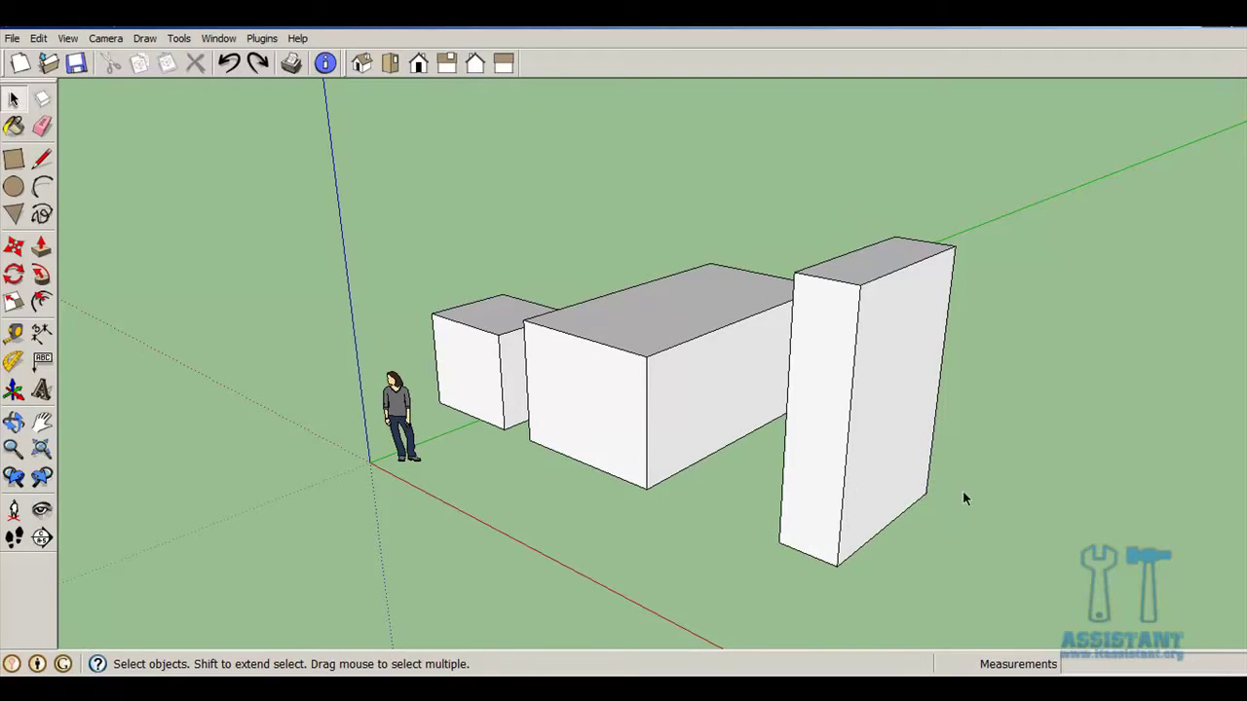
Move the Bloc2 slab about 1.72 m to the right, well apart from the wide box group
{"action": "middle_click_drag", "start_coordinate": [1006, 554], "coordinate": [623, 511], "text": "shift"}
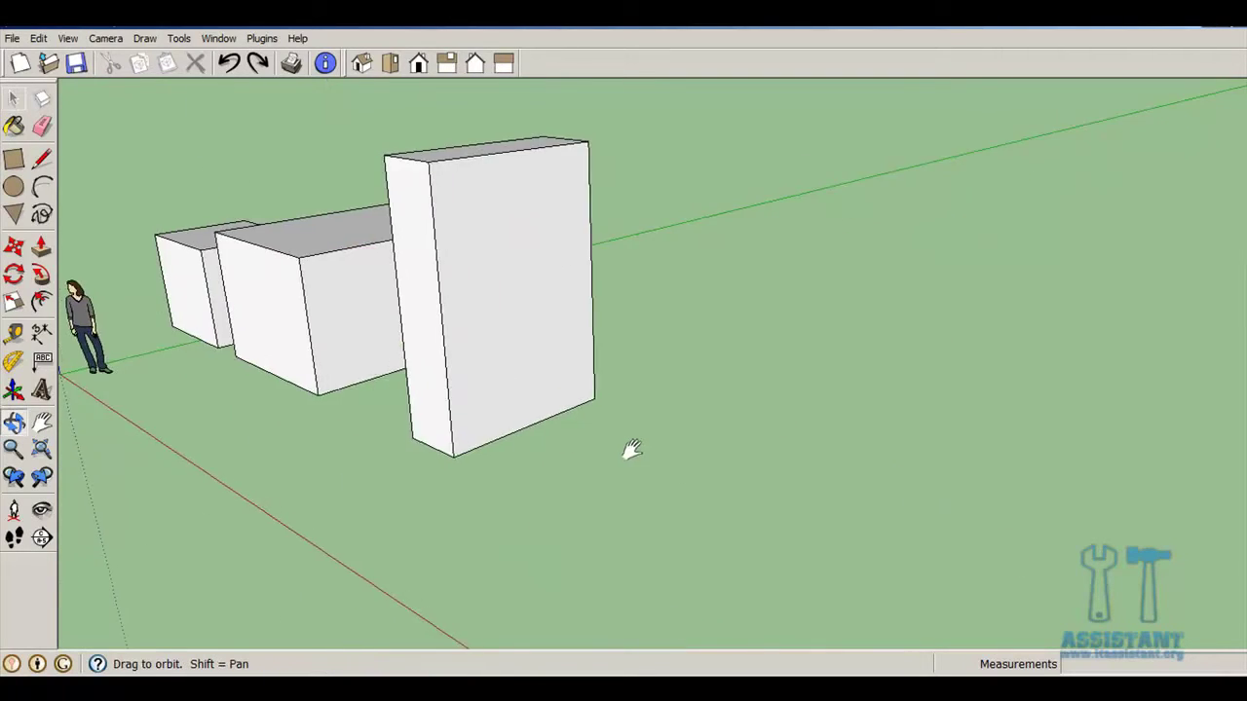
{"action": "key", "text": "space"}
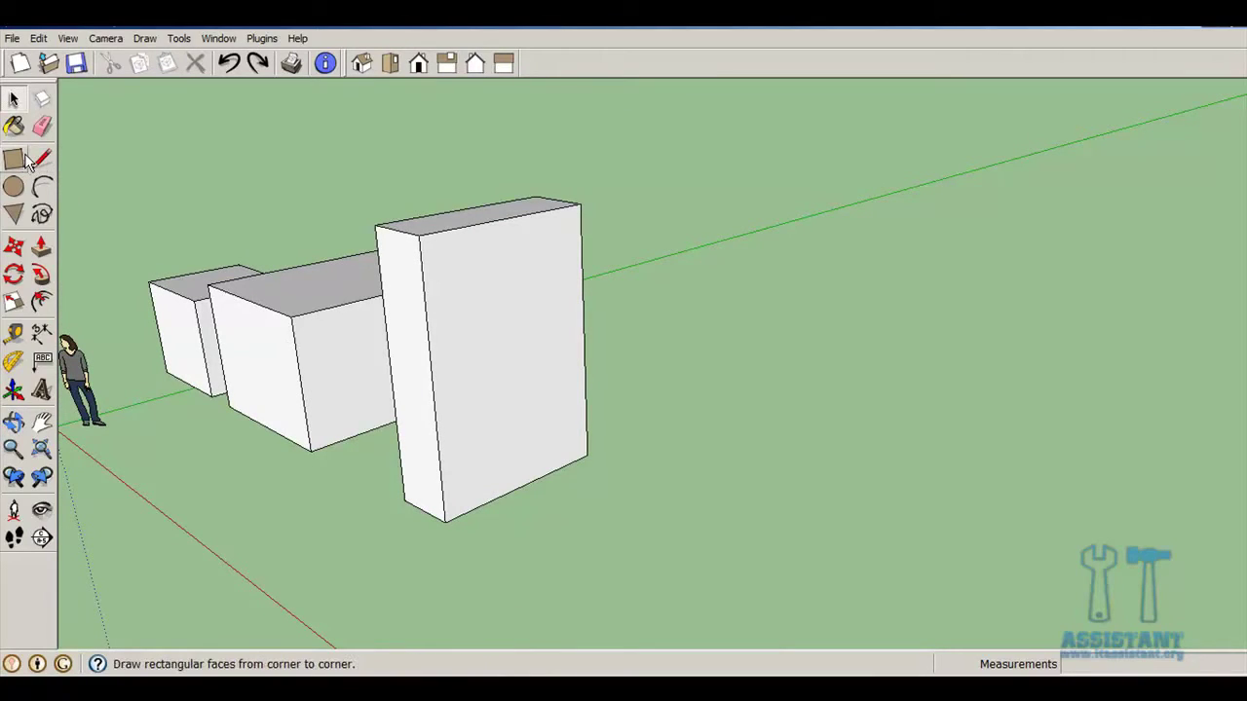
{"action": "left_click", "coordinate": [516, 401]}
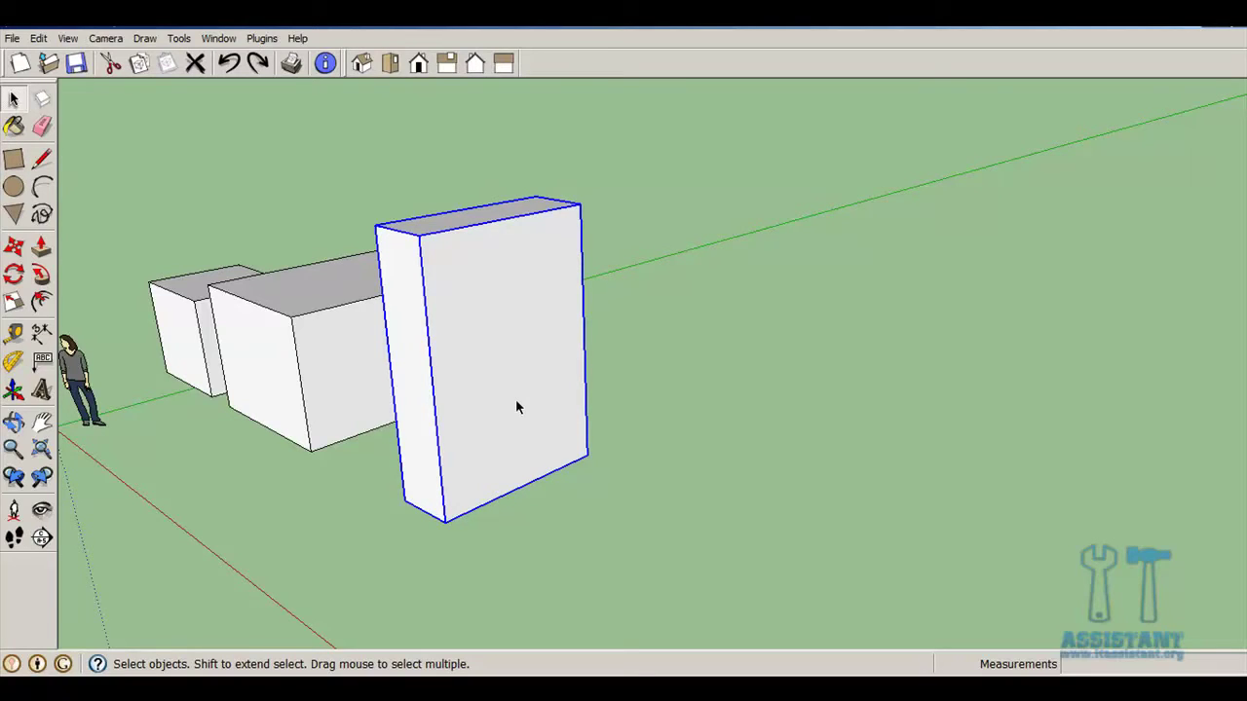
{"action": "key", "text": "m"}
{"action": "left_click", "coordinate": [588, 455]}
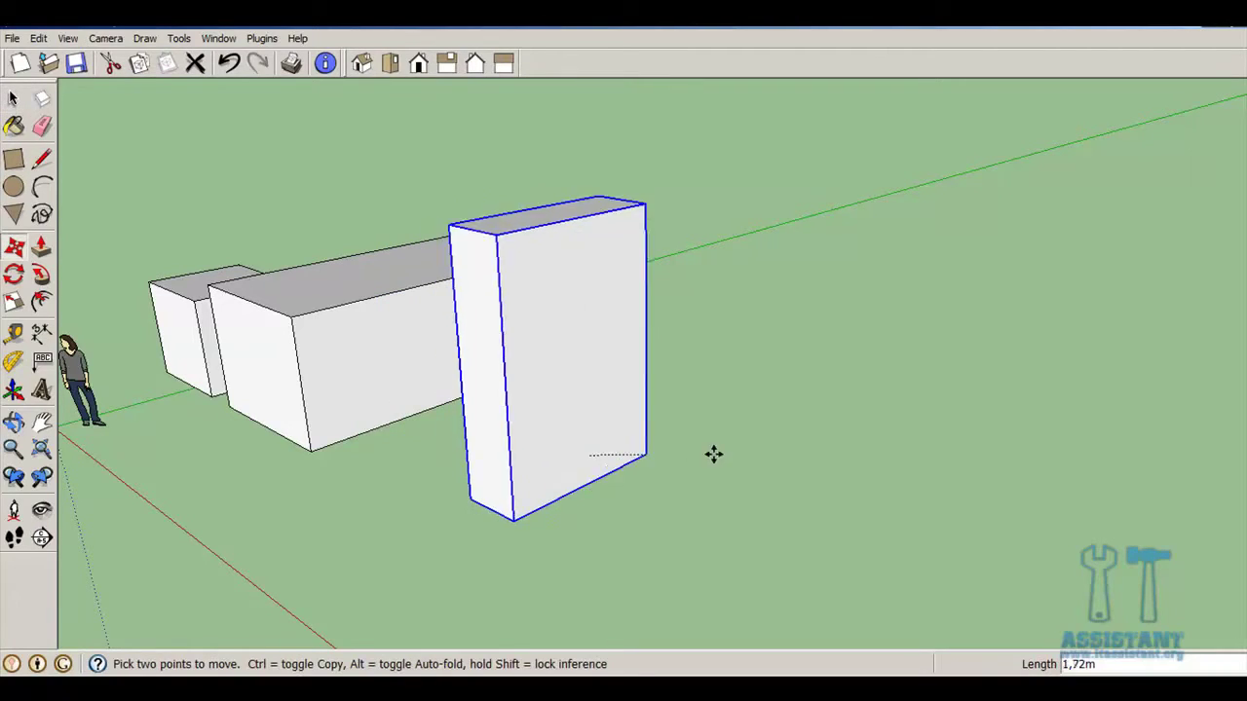
{"action": "left_click", "coordinate": [971, 451]}
{"action": "mouse_move", "coordinate": [1060, 464]}
{"action": "middle_mouse_down", "text": "shift"}
{"action": "mouse_move", "coordinate": [601, 357]}
{"action": "mouse_move", "coordinate": [696, 301]}
{"action": "mouse_move", "coordinate": [729, 361]}
{"action": "middle_mouse_up", "text": "shift"}
{"action": "scroll", "coordinate": [610, 351], "scroll_direction": "down", "scroll_amount": 3}
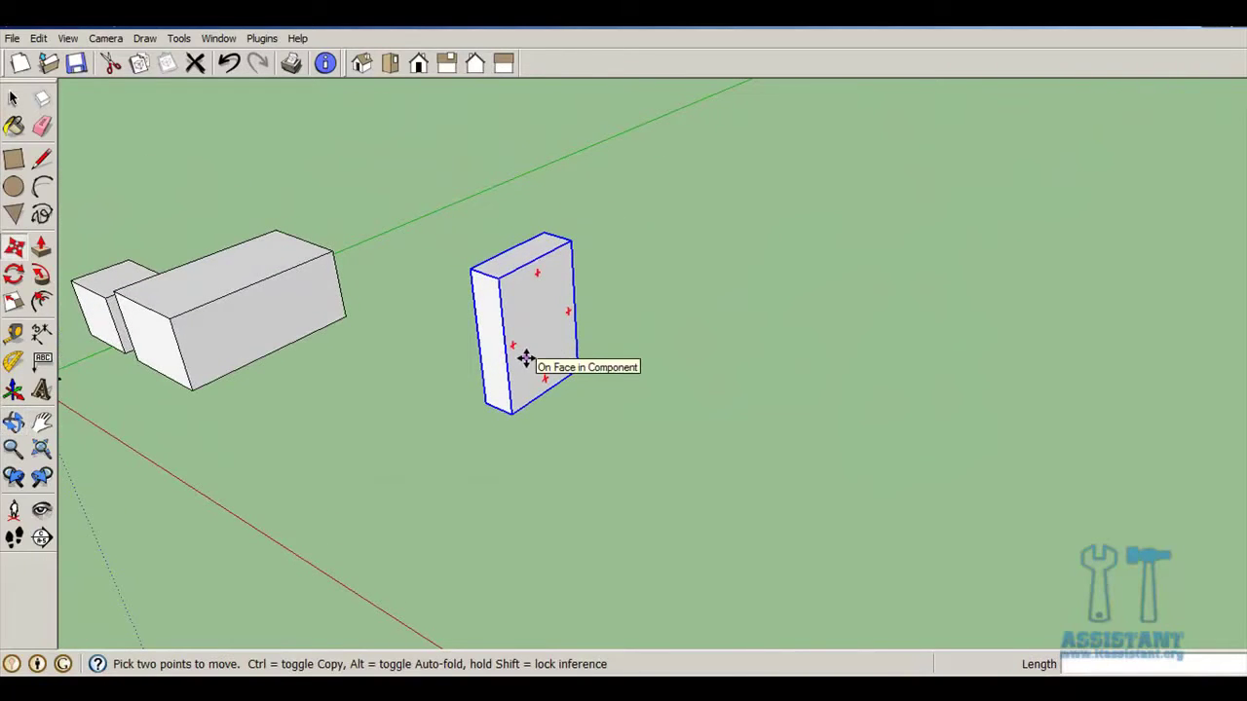
{"action": "left_click", "coordinate": [15, 251]}
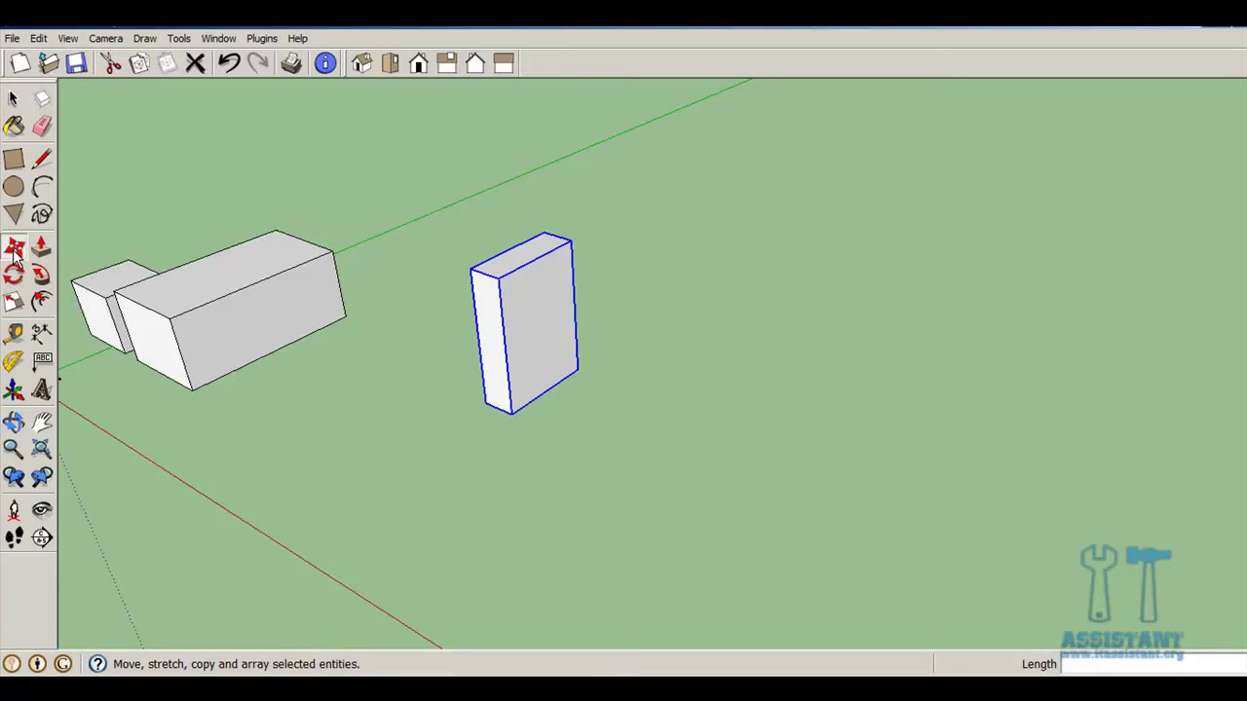
{"action": "left_click", "coordinate": [15, 251]}
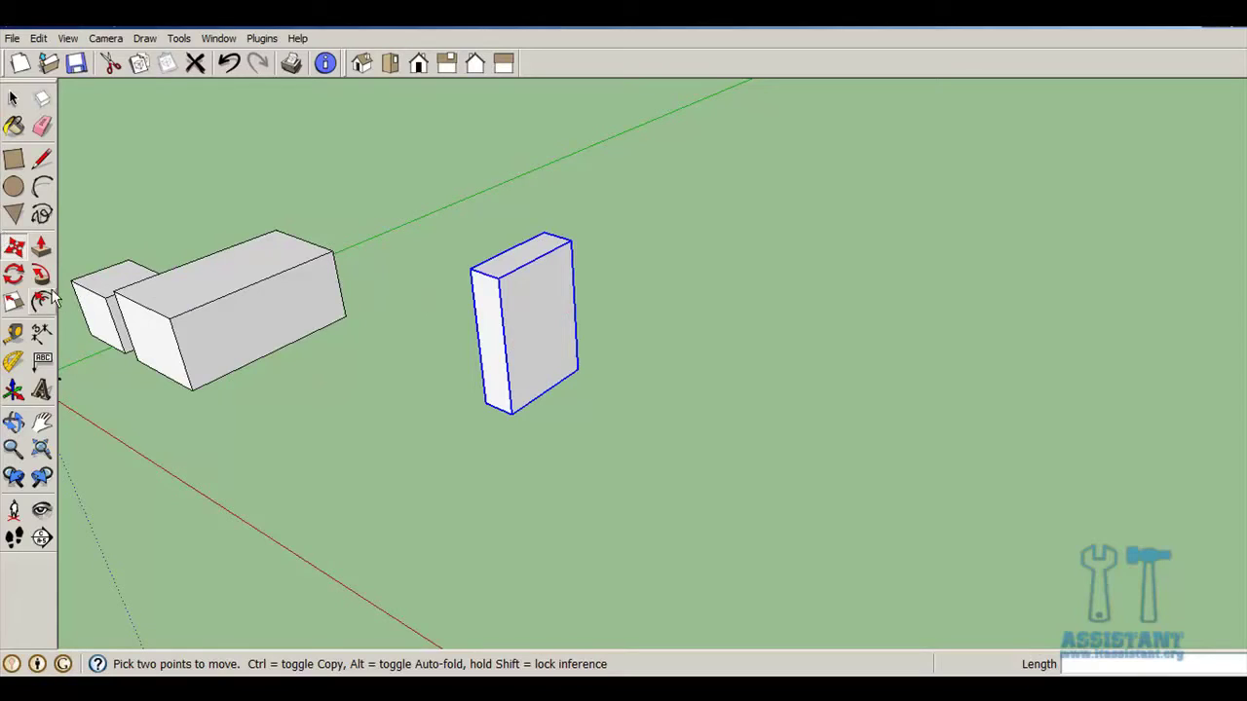
{"action": "left_click", "coordinate": [14, 277]}
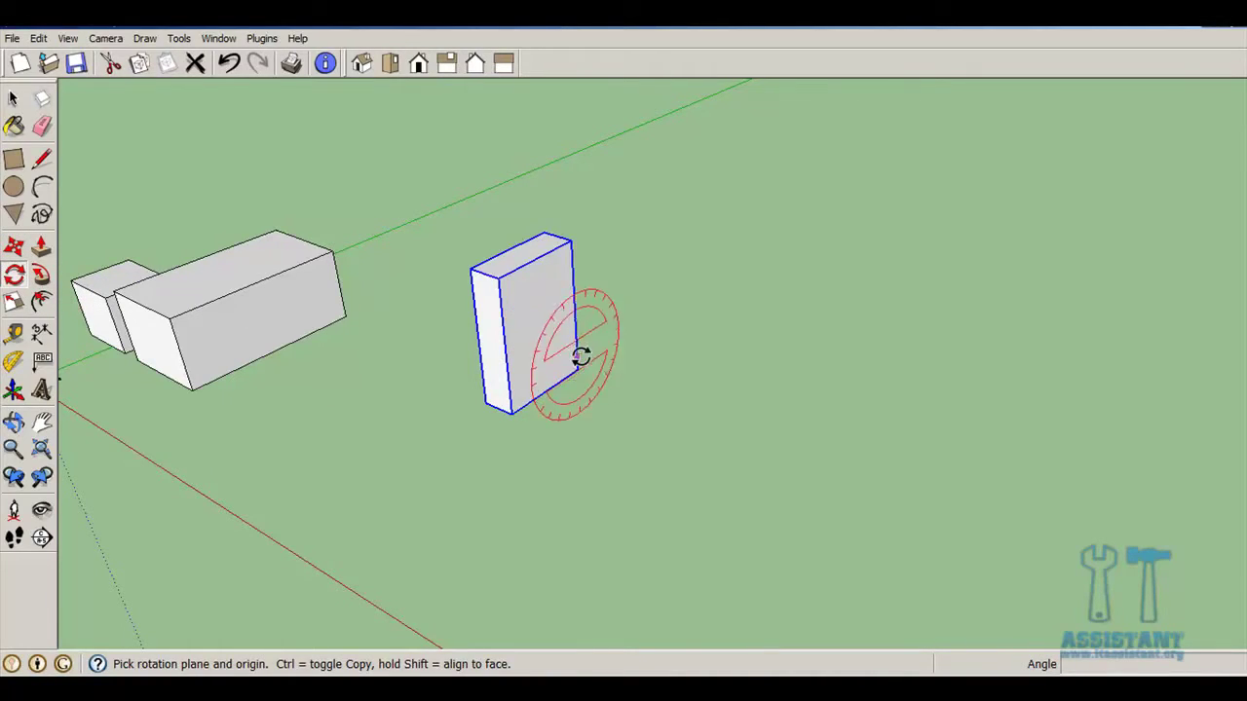
{"action": "left_click", "coordinate": [24, 249]}
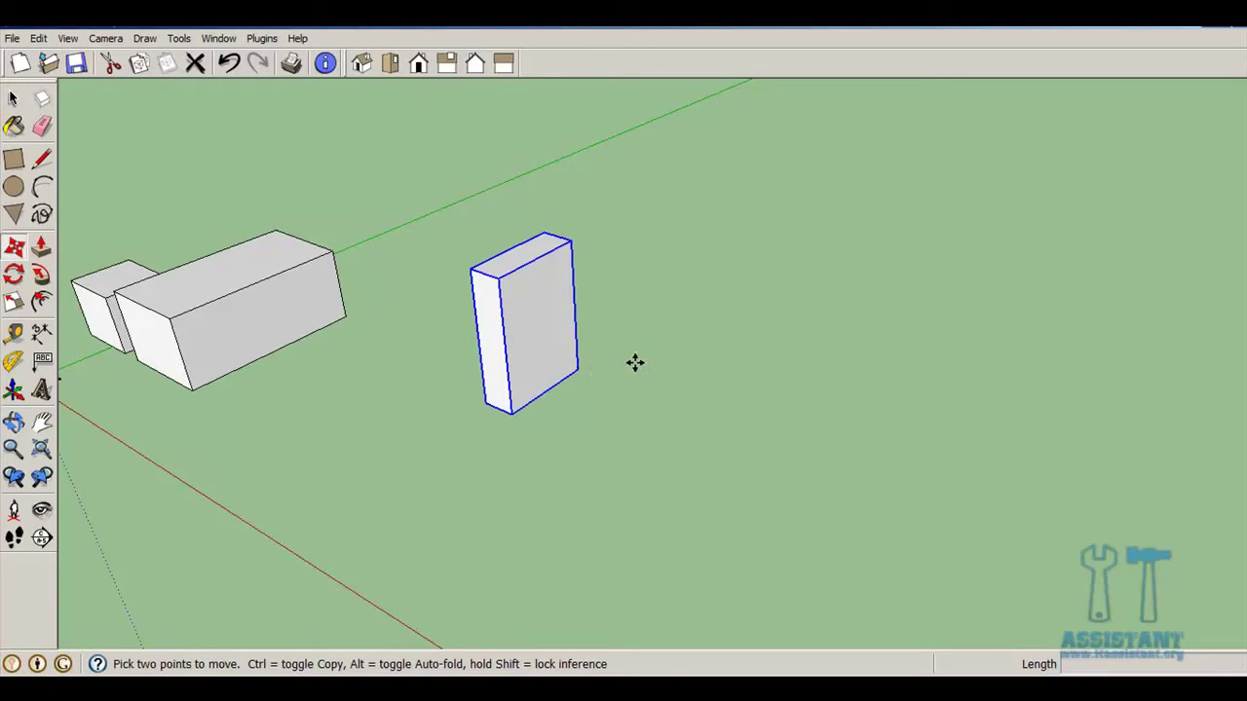
{"action": "mouse_move", "coordinate": [531, 321]}
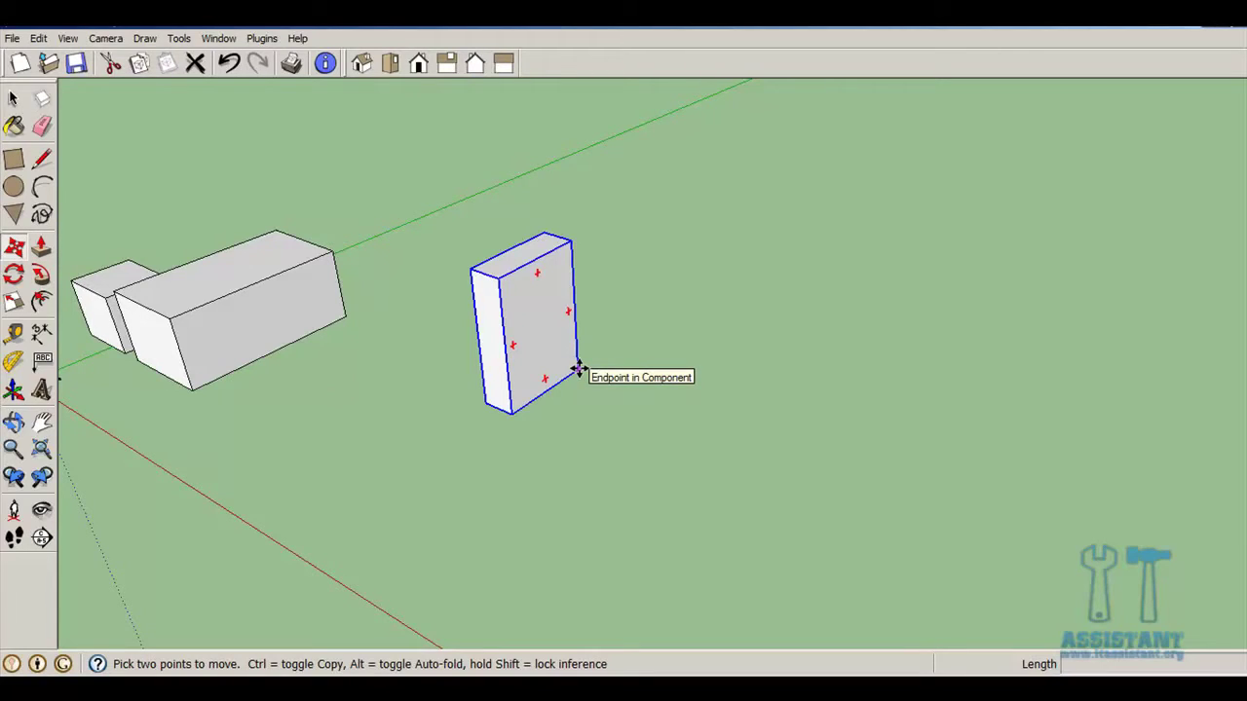
Ctrl-copy the tall box beside itself, then type x3 for four evenly spaced slabs
{"action": "left_click", "coordinate": [579, 368]}
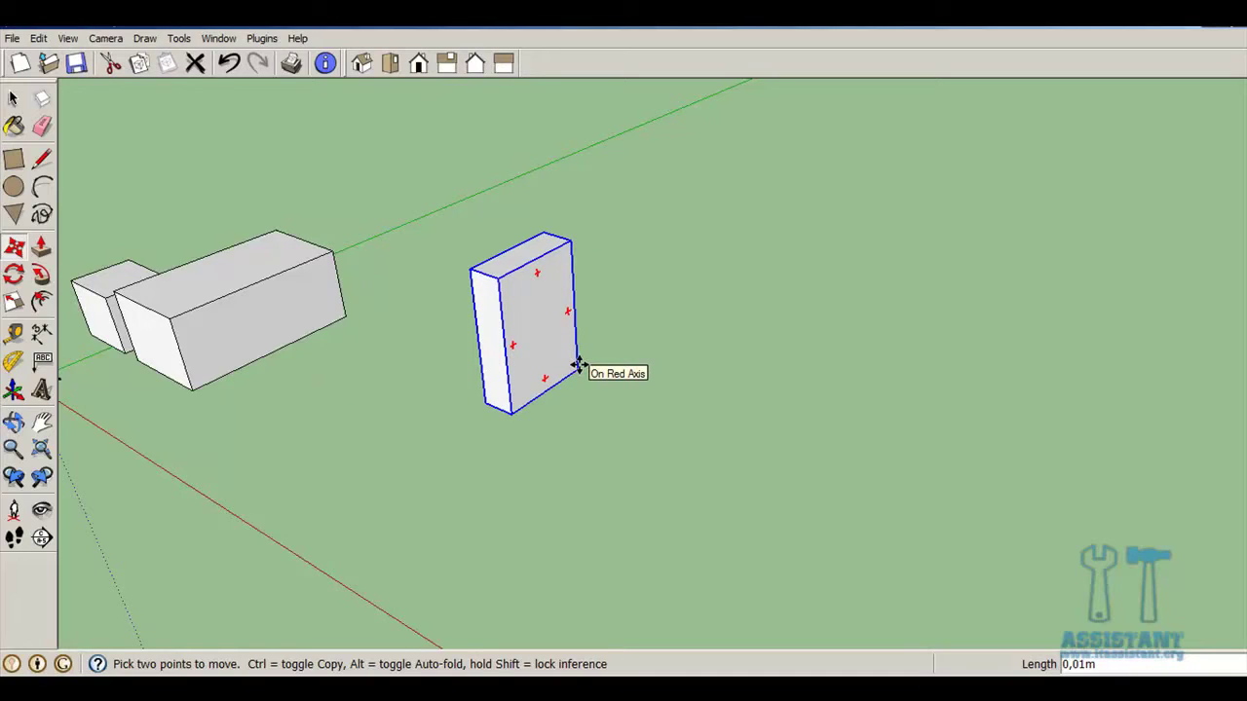
{"action": "key", "text": "ctrl"}
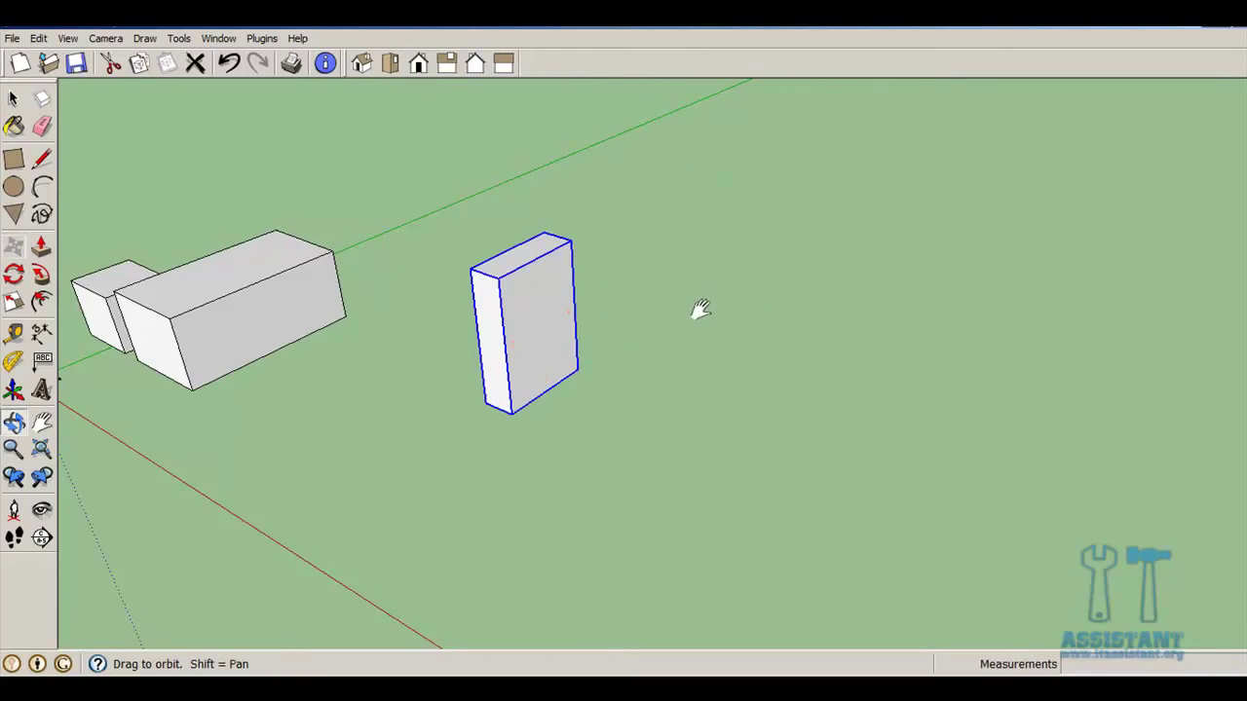
{"action": "middle_click_drag", "start_coordinate": [701, 309], "coordinate": [617, 410]}
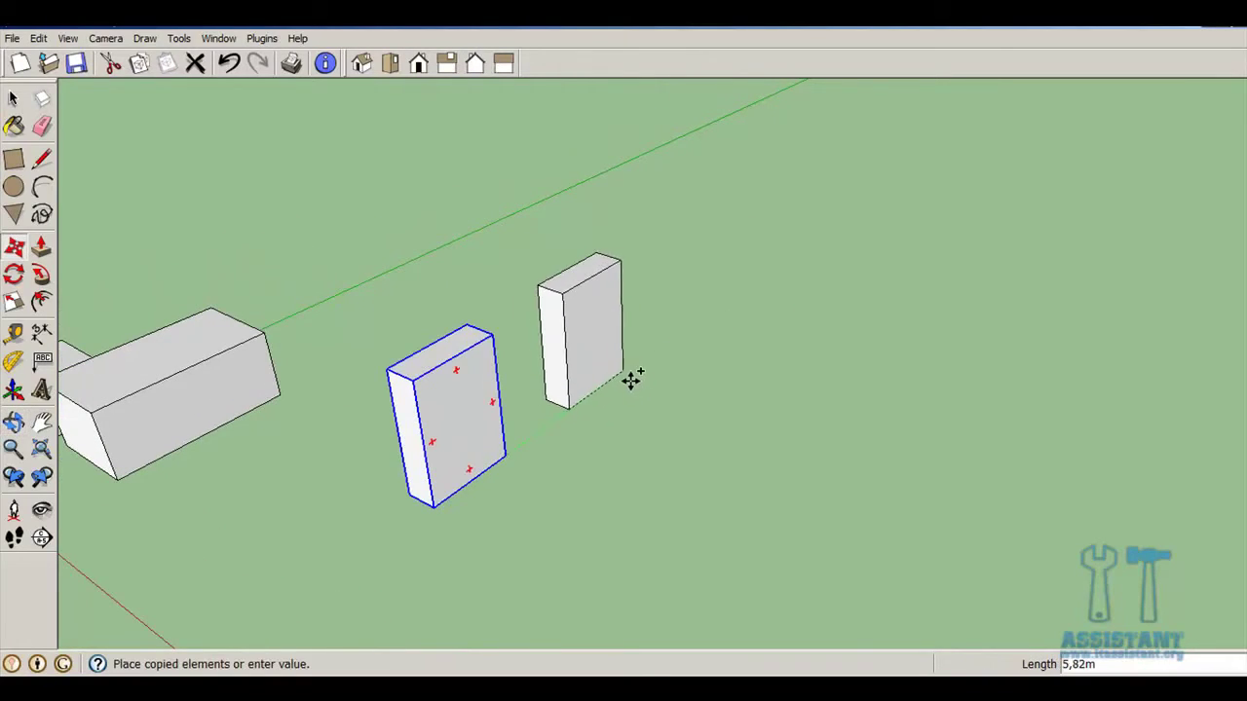
{"action": "left_click", "coordinate": [633, 379]}
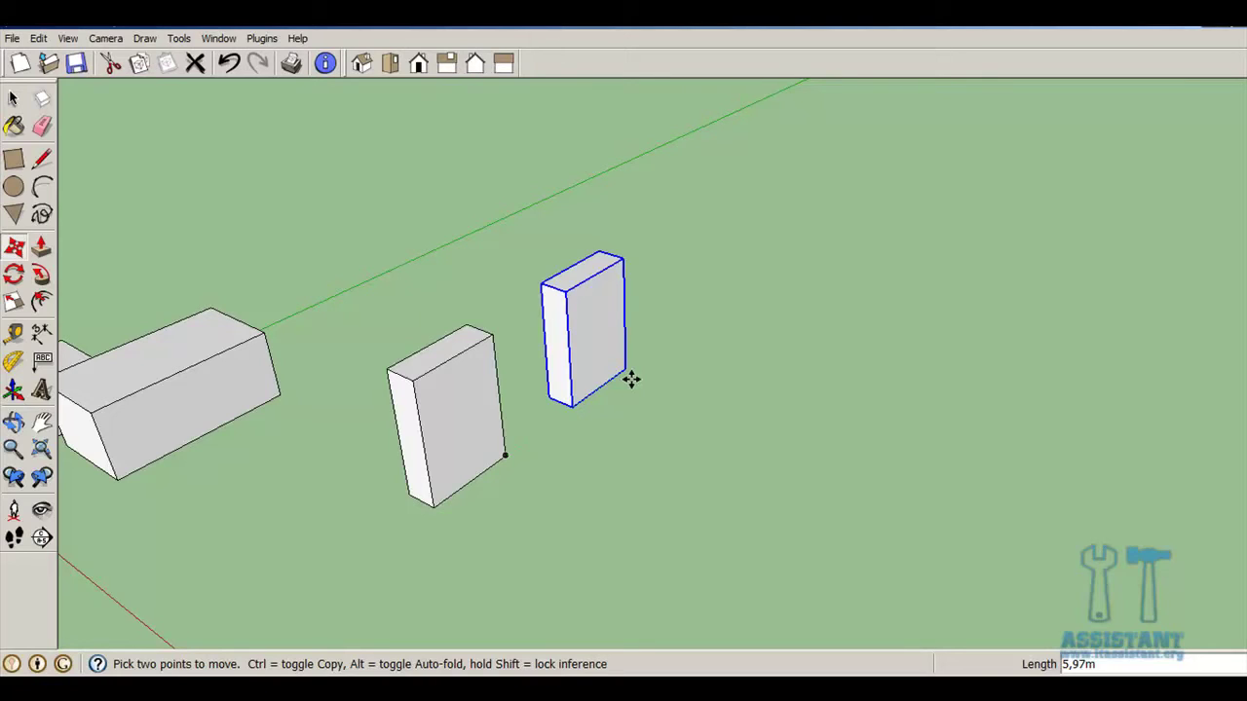
{"action": "type", "text": "x"}
{"action": "type", "text": "3"}
{"action": "key", "text": "Return"}
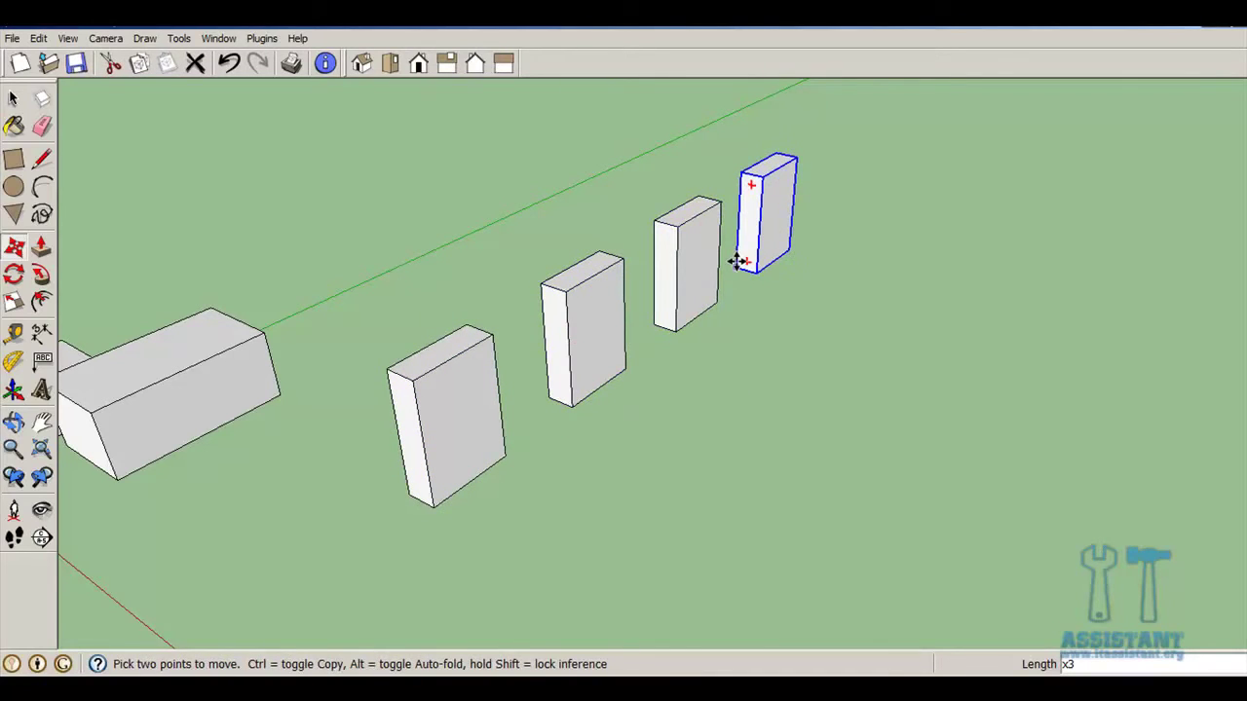
{"action": "scroll", "coordinate": [740, 262], "scroll_direction": "down", "scroll_amount": 2}
{"action": "scroll", "coordinate": [738, 264], "scroll_direction": "down", "scroll_amount": 2}
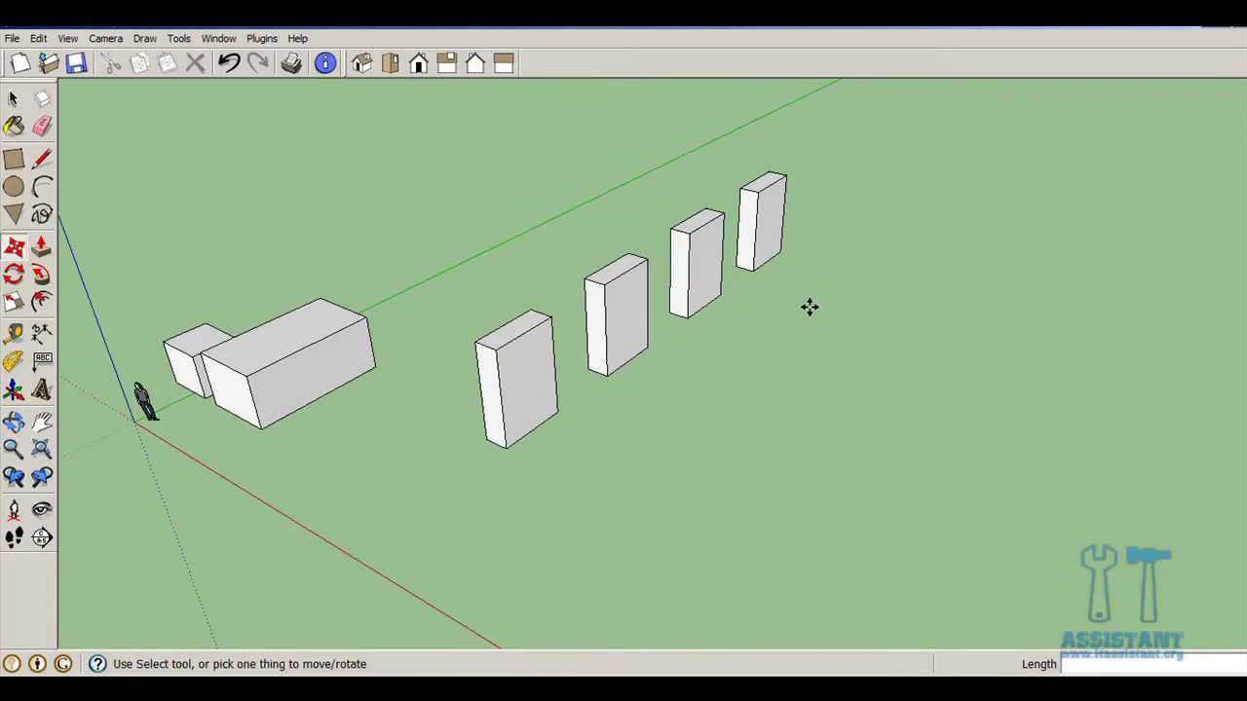
{"action": "middle_click_drag", "start_coordinate": [810, 308], "coordinate": [673, 370]}
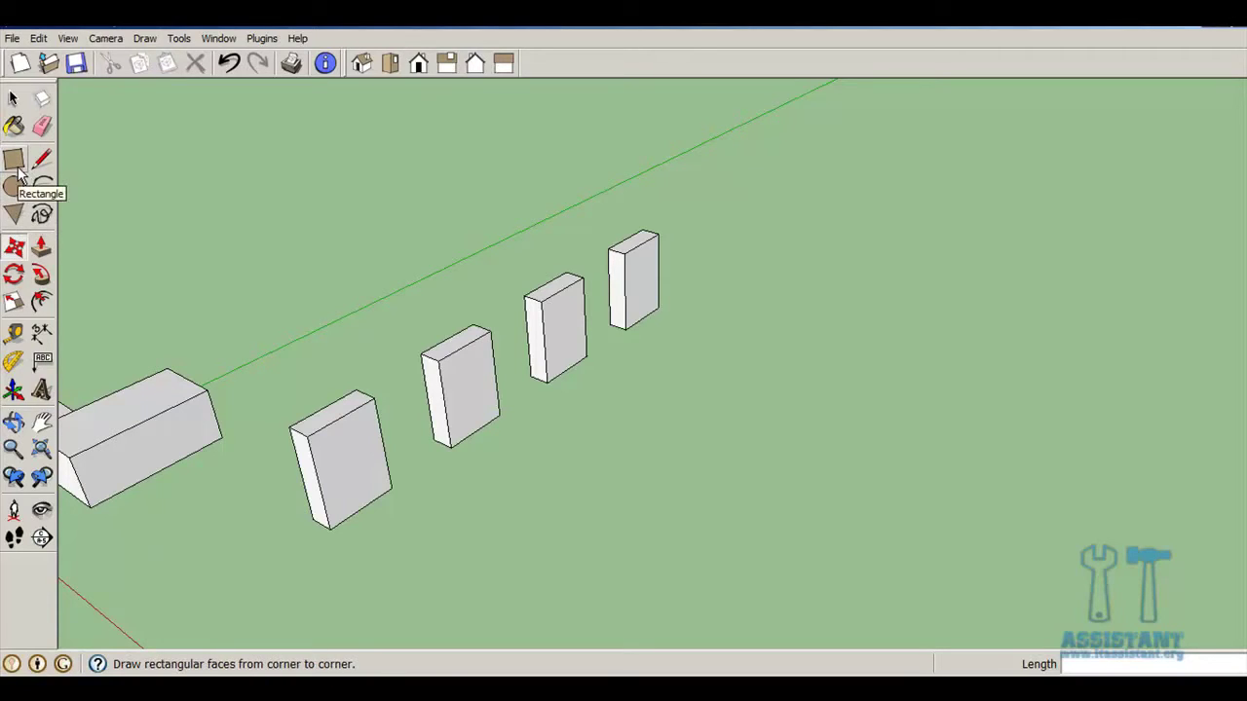
Undo the last three box copies
{"action": "key", "text": "m"}
{"action": "scroll", "coordinate": [579, 412], "scroll_direction": "down", "scroll_amount": 2}
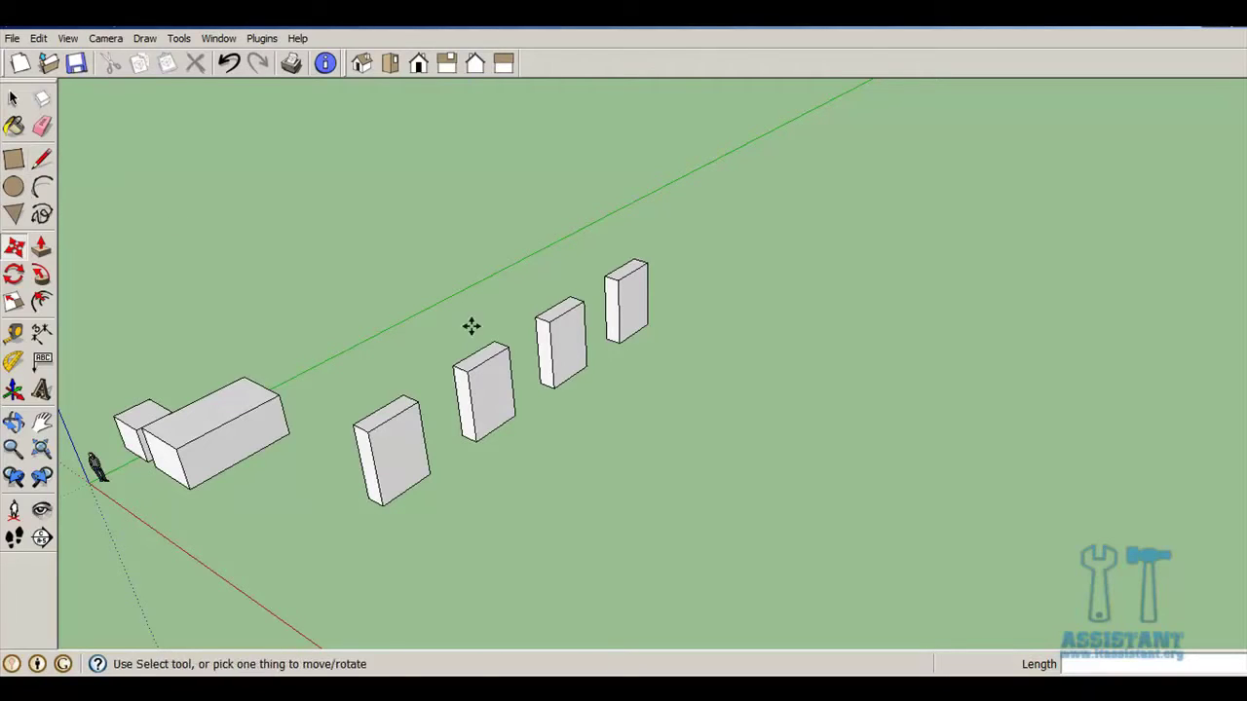
{"action": "left_click", "coordinate": [232, 62]}
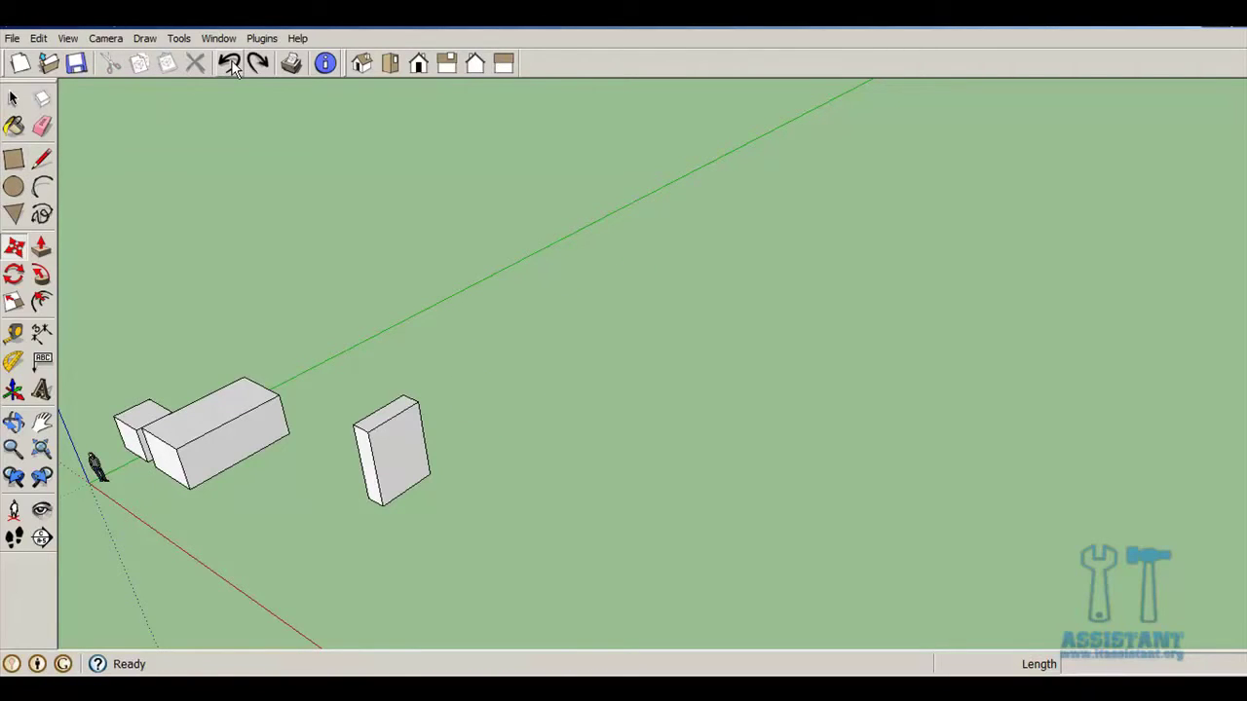
Copy the front box far along the green axis and divide the gap into five with 5/
{"action": "key", "text": "m"}
{"action": "key", "text": "ctrl"}
{"action": "left_click", "coordinate": [428, 472]}
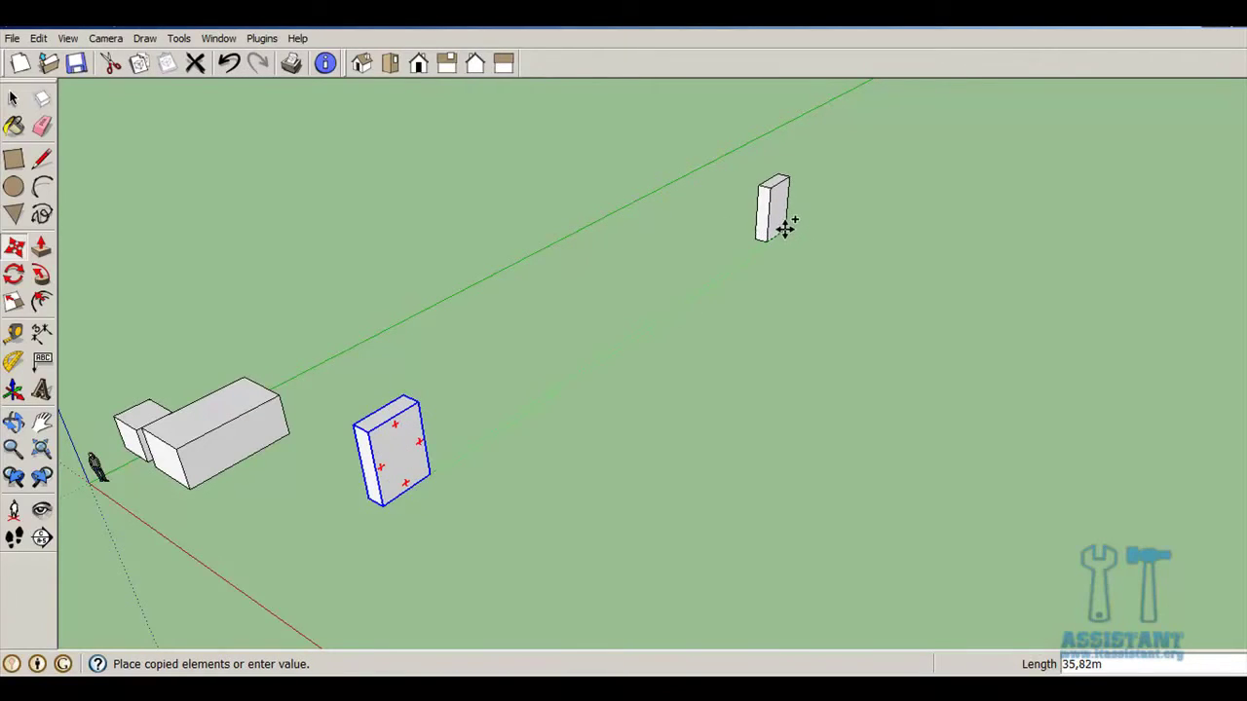
{"action": "left_click", "coordinate": [786, 231]}
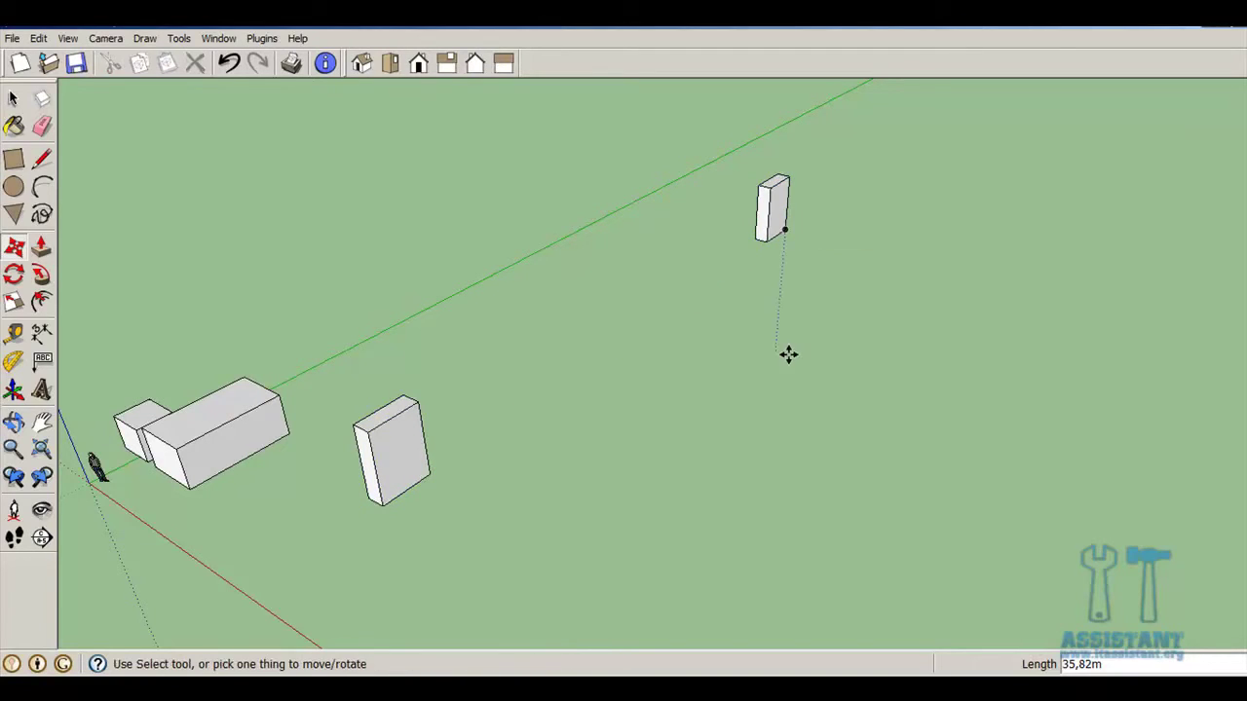
{"action": "middle_click_drag", "start_coordinate": [787, 354], "coordinate": [770, 285]}
{"action": "type", "text": "5/"}
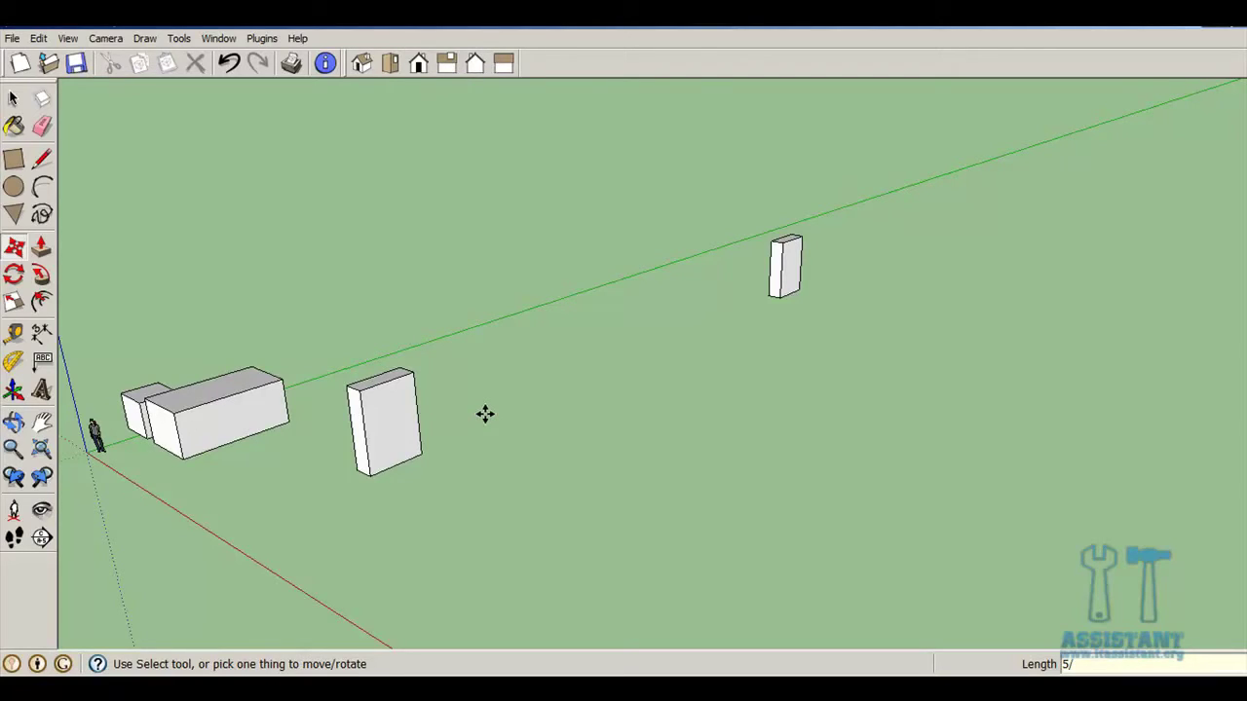
{"action": "key", "text": "Return"}
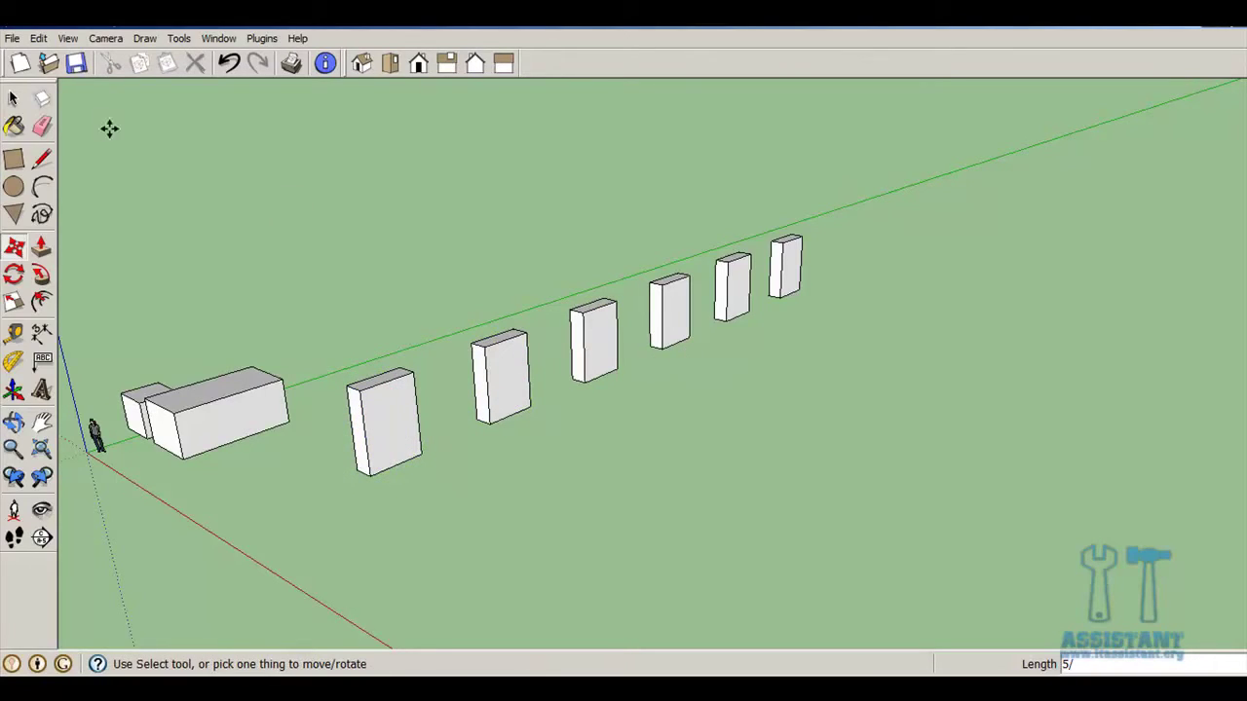
Select the whole row of six boxes
{"action": "left_click", "coordinate": [14, 98]}
{"action": "left_click_drag", "start_coordinate": [317, 154], "coordinate": [874, 536]}
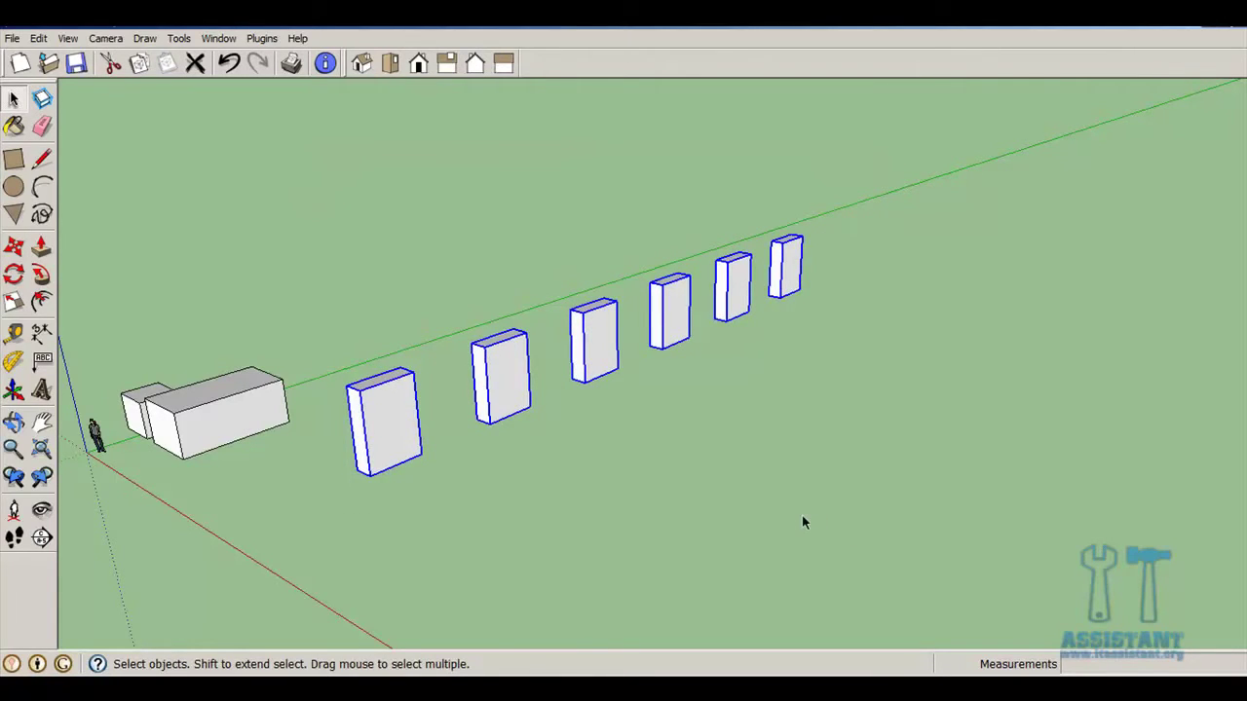
{"action": "middle_click_drag", "start_coordinate": [801, 522], "coordinate": [952, 521]}
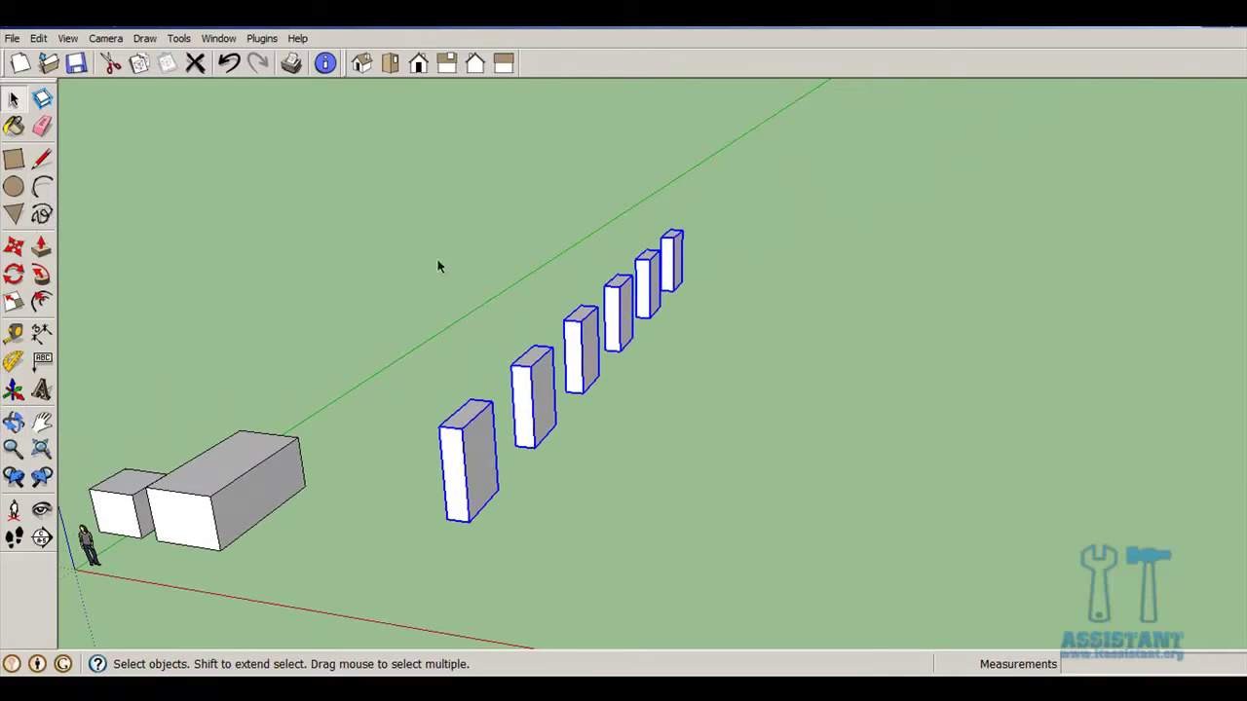
Copy the row 4,27 m along the red axis and repeat it five times with 5x
{"action": "left_click", "coordinate": [13, 247]}
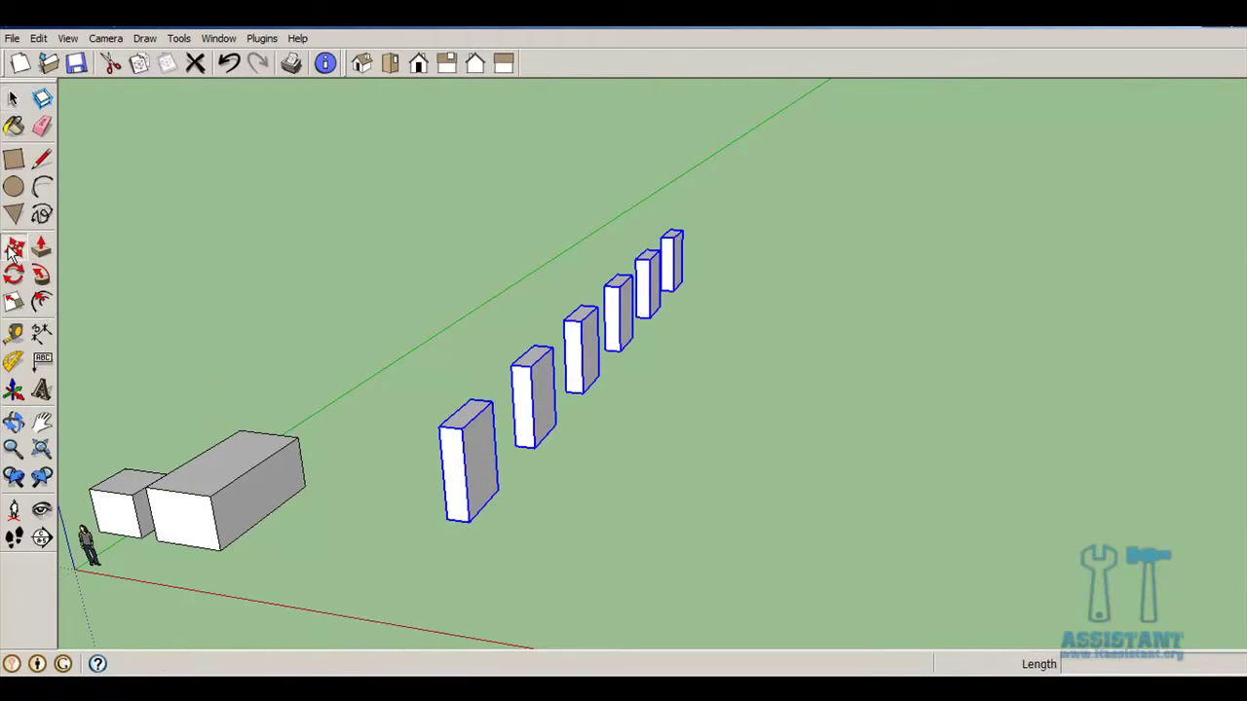
{"action": "left_click", "coordinate": [470, 521]}
{"action": "key", "text": "ctrl"}
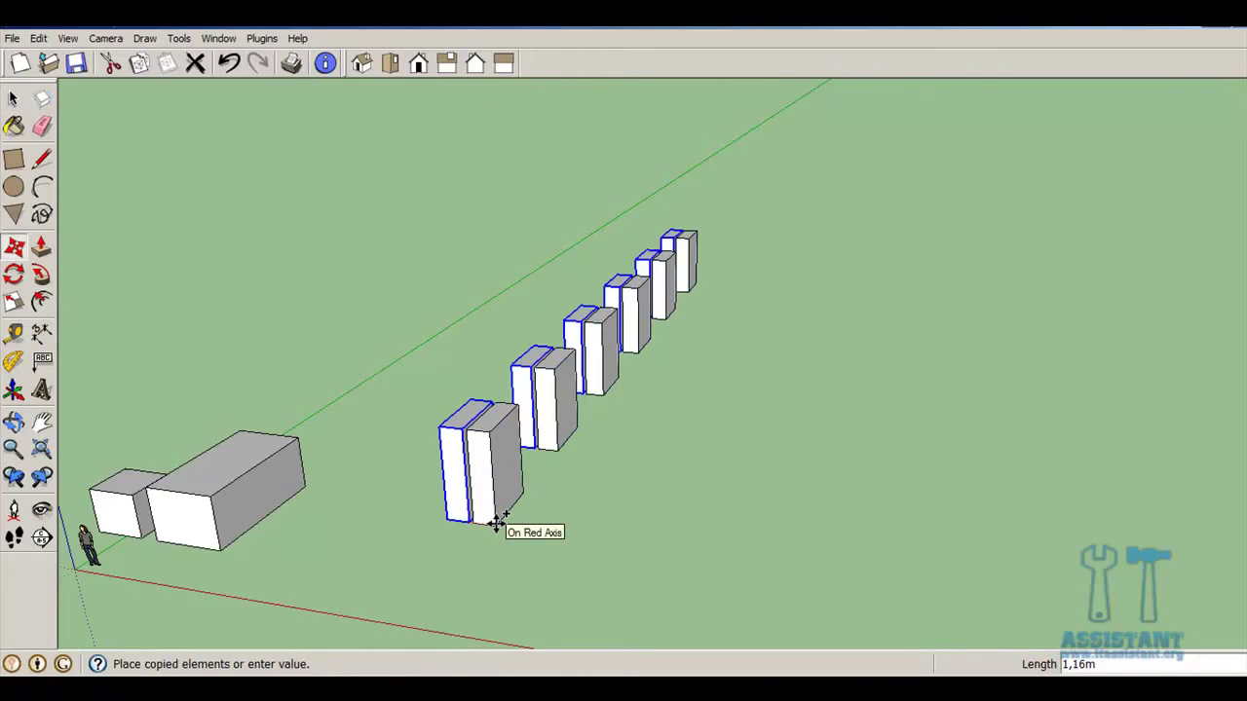
{"action": "left_click", "coordinate": [568, 538]}
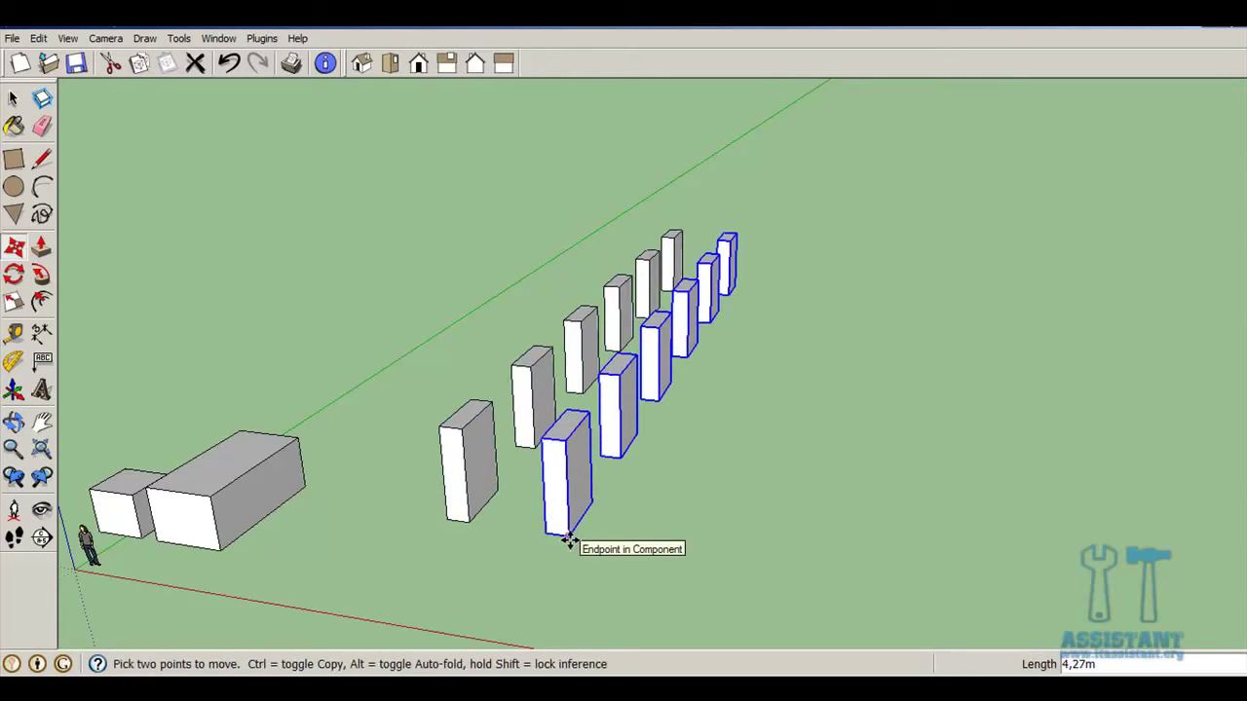
{"action": "type", "text": "5x"}
{"action": "key", "text": "Return"}
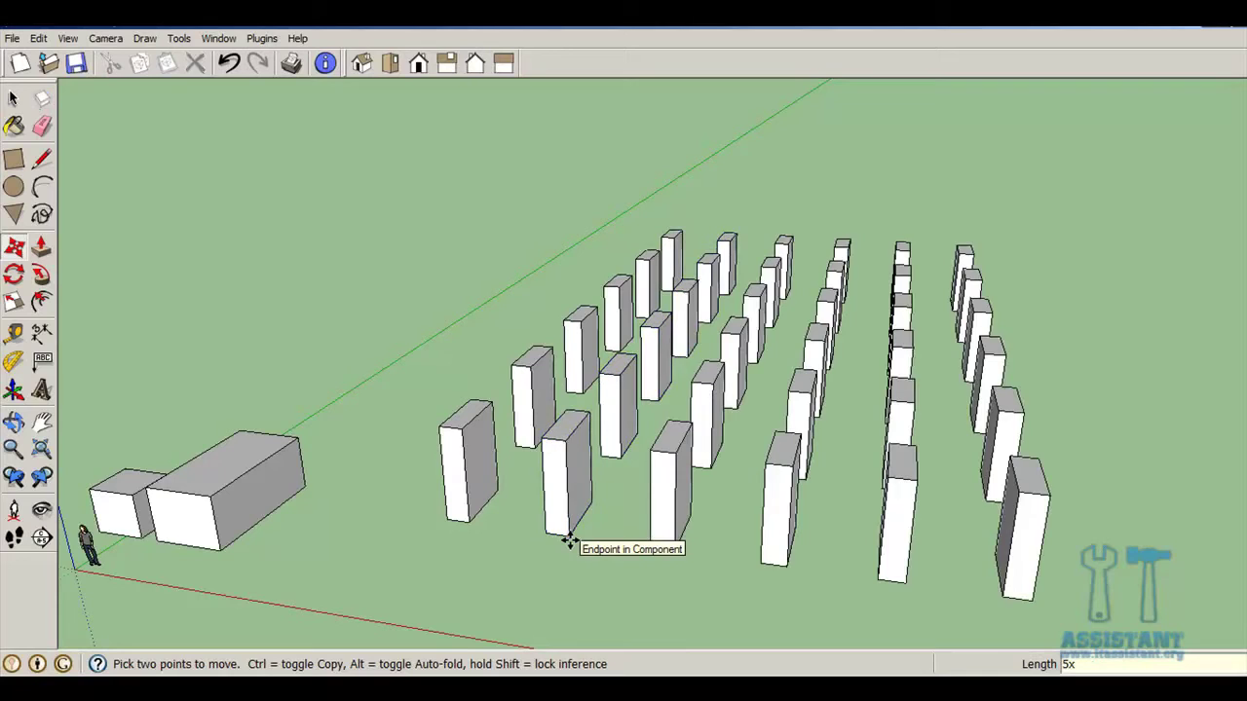
{"action": "middle_click_drag", "start_coordinate": [1036, 575], "coordinate": [963, 549]}
{"action": "mouse_move", "coordinate": [962, 548]}
{"action": "left_mouse_down"}
{"action": "mouse_move", "coordinate": [919, 529]}
{"action": "mouse_move", "coordinate": [787, 518]}
{"action": "mouse_move", "coordinate": [351, 523]}
{"action": "mouse_move", "coordinate": [917, 534]}
{"action": "left_mouse_up"}
{"action": "key", "text": "m"}
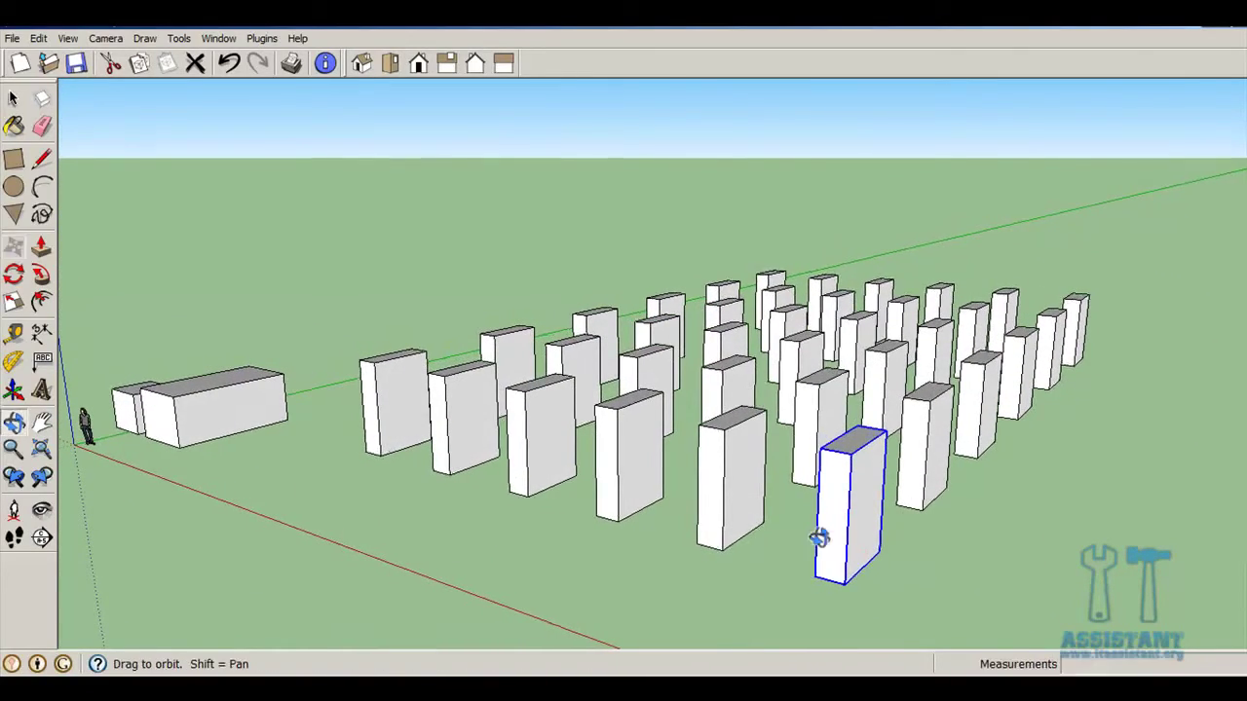
{"action": "mouse_move", "coordinate": [821, 535]}
{"action": "middle_mouse_down"}
{"action": "mouse_move", "coordinate": [865, 540]}
{"action": "mouse_move", "coordinate": [876, 499]}
{"action": "mouse_move", "coordinate": [995, 519]}
{"action": "mouse_move", "coordinate": [691, 430]}
{"action": "mouse_move", "coordinate": [723, 437]}
{"action": "mouse_move", "coordinate": [690, 445]}
{"action": "middle_mouse_up"}
{"action": "scroll", "coordinate": [623, 418], "scroll_direction": "up", "scroll_amount": 2}
{"action": "scroll", "coordinate": [563, 378], "scroll_direction": "up", "scroll_amount": 2}
{"action": "mouse_move", "coordinate": [563, 378]}
{"action": "middle_mouse_down"}
{"action": "mouse_move", "coordinate": [550, 419]}
{"action": "mouse_move", "coordinate": [594, 462]}
{"action": "middle_mouse_up"}
{"action": "mouse_move", "coordinate": [702, 419]}
{"action": "middle_mouse_down"}
{"action": "mouse_move", "coordinate": [672, 472]}
{"action": "mouse_move", "coordinate": [623, 479]}
{"action": "middle_mouse_up"}
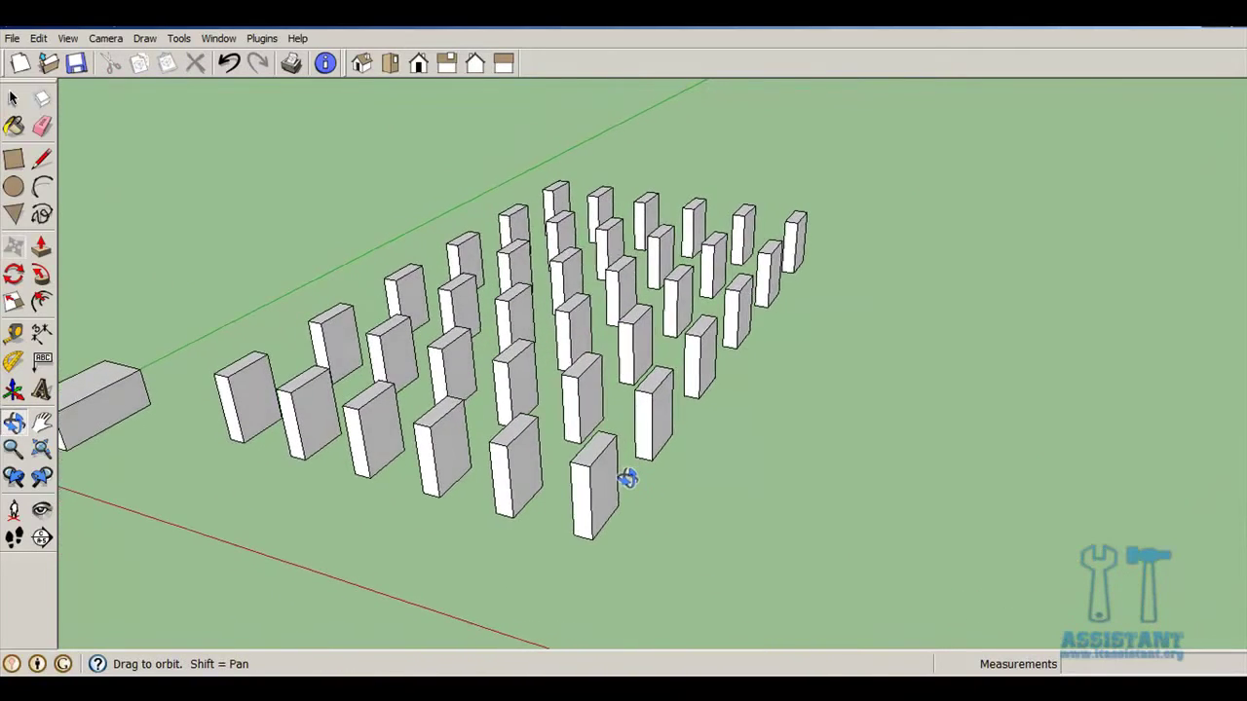
{"action": "scroll", "coordinate": [552, 478], "scroll_direction": "up", "scroll_amount": 2}
{"action": "scroll", "coordinate": [550, 484], "scroll_direction": "up", "scroll_amount": 2}
{"action": "scroll", "coordinate": [550, 484], "scroll_direction": "down", "scroll_amount": 3}
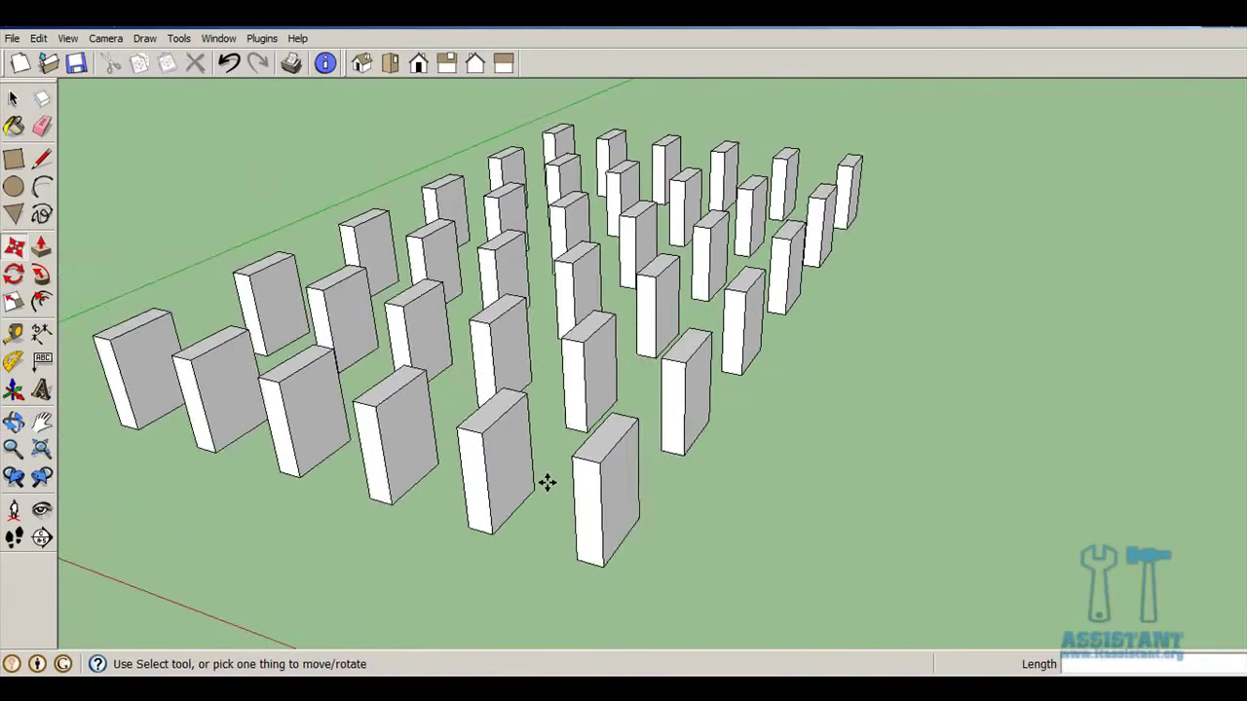
{"action": "scroll", "coordinate": [546, 481], "scroll_direction": "down", "scroll_amount": 2}
{"action": "middle_click_drag", "start_coordinate": [546, 481], "coordinate": [522, 457]}
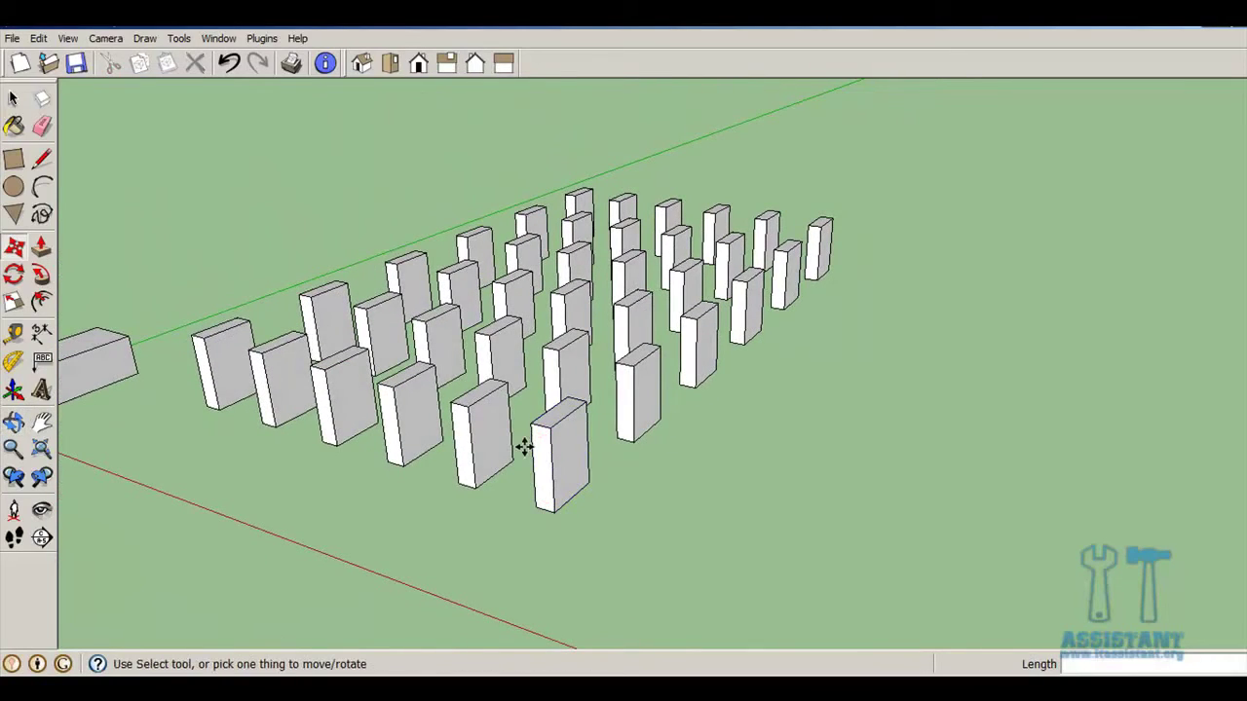
{"action": "scroll", "coordinate": [660, 440], "scroll_direction": "down", "scroll_amount": 3}
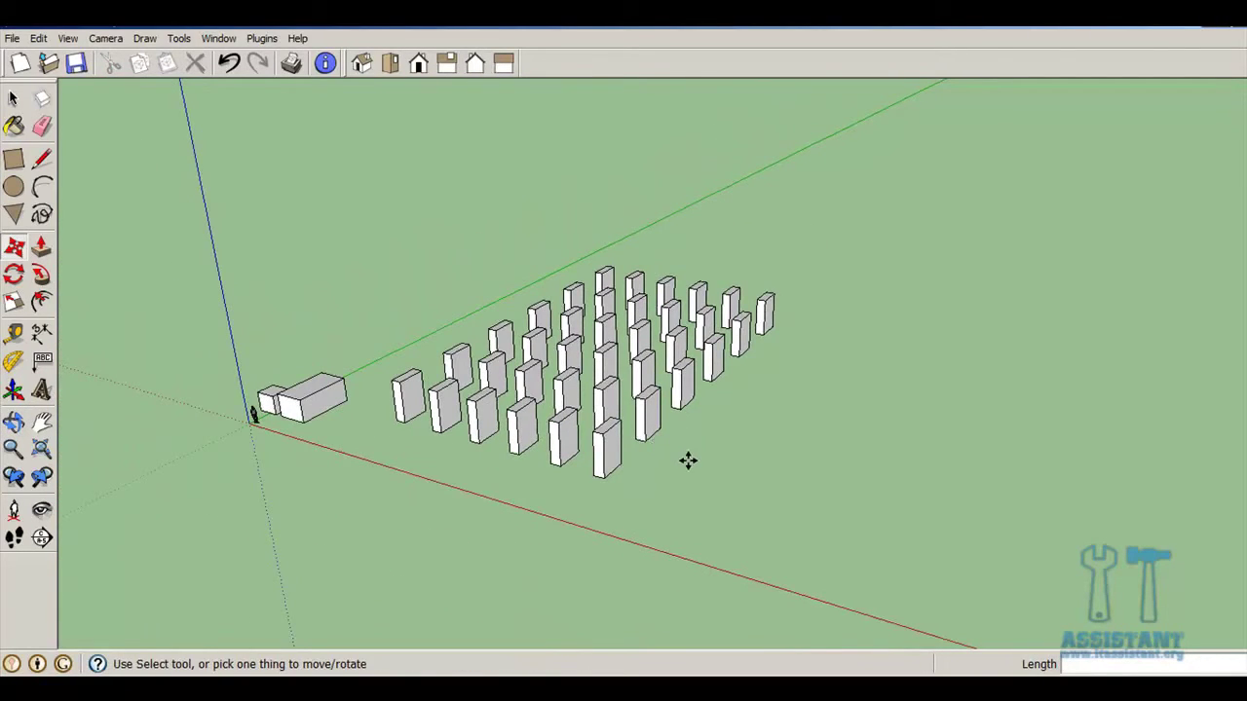
{"action": "mouse_move", "coordinate": [688, 462]}
{"action": "middle_mouse_down"}
{"action": "mouse_move", "coordinate": [598, 422]}
{"action": "mouse_move", "coordinate": [568, 426]}
{"action": "middle_mouse_up"}
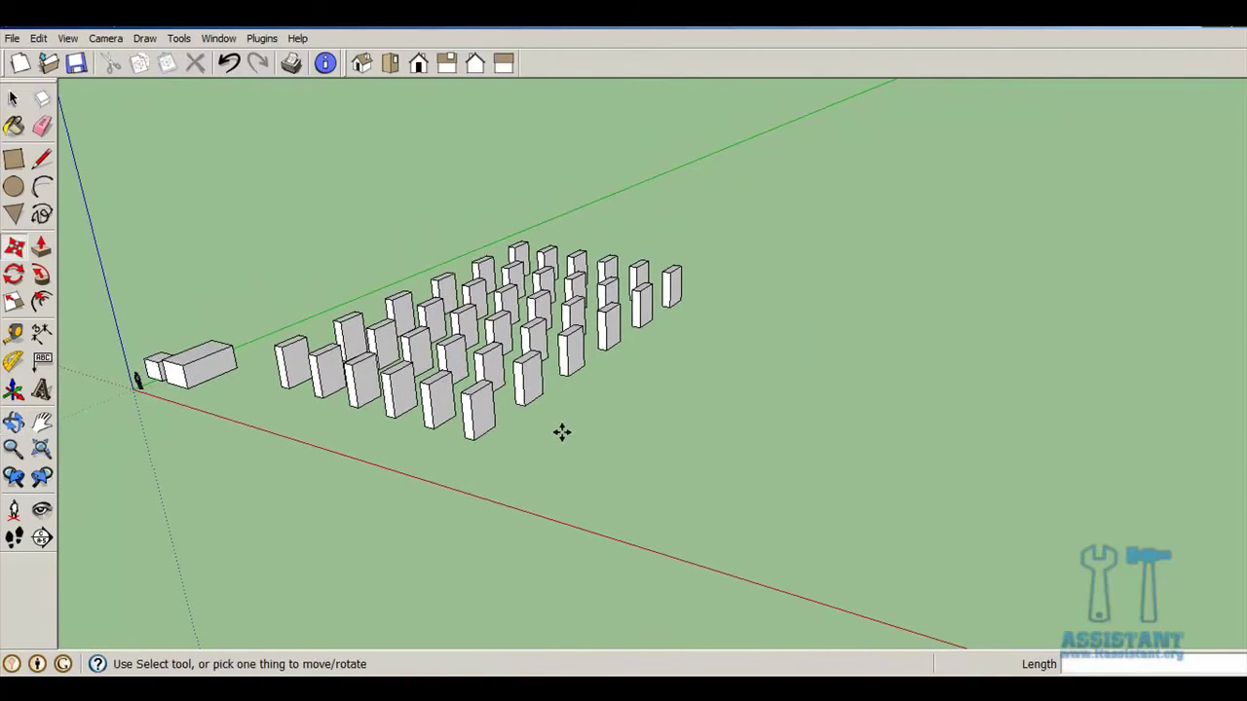
Draw a circle on the ground beside the grid, redoing the first too-small attempt larger
{"action": "left_click", "coordinate": [15, 187]}
{"action": "left_click", "coordinate": [679, 420]}
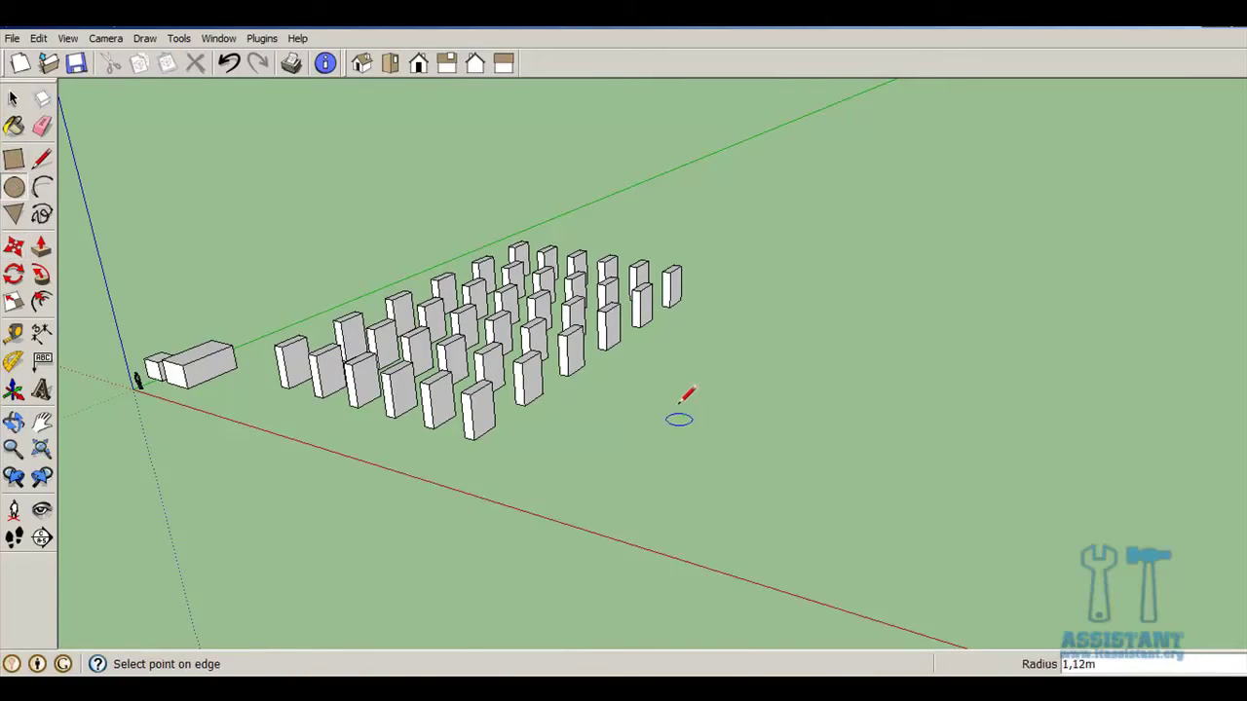
{"action": "left_click", "coordinate": [684, 412]}
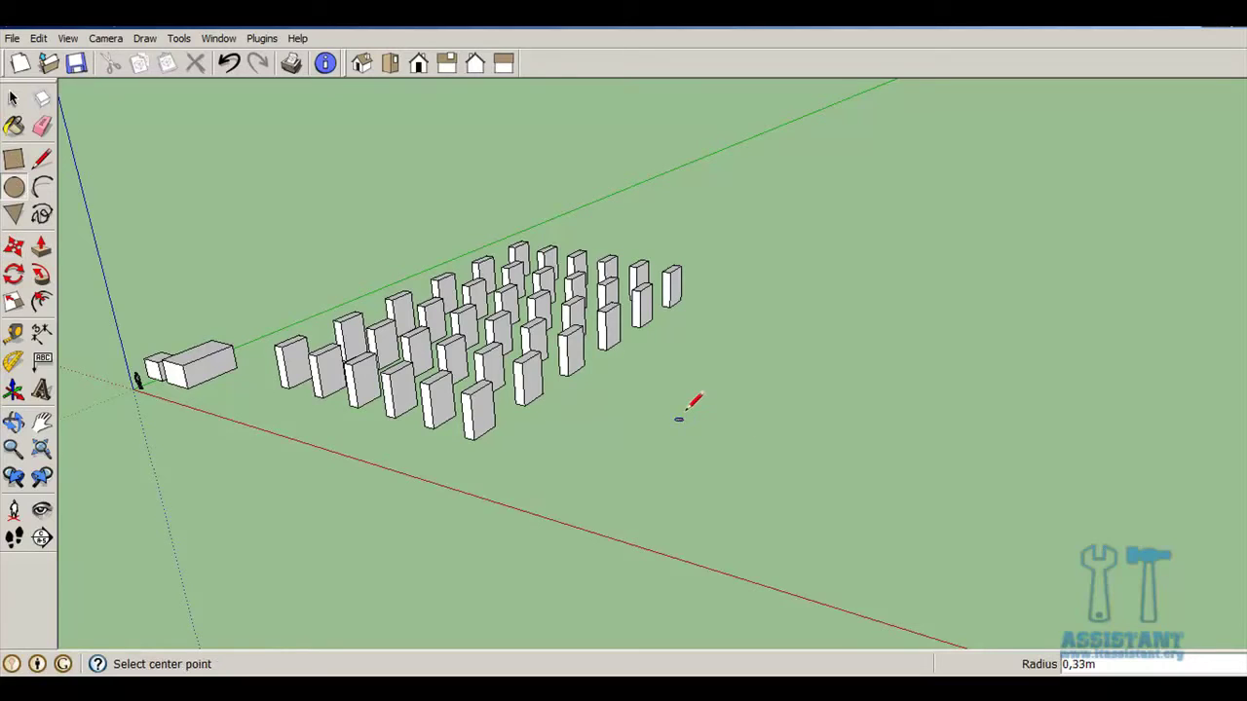
{"action": "scroll", "coordinate": [687, 400], "scroll_direction": "up", "scroll_amount": 3}
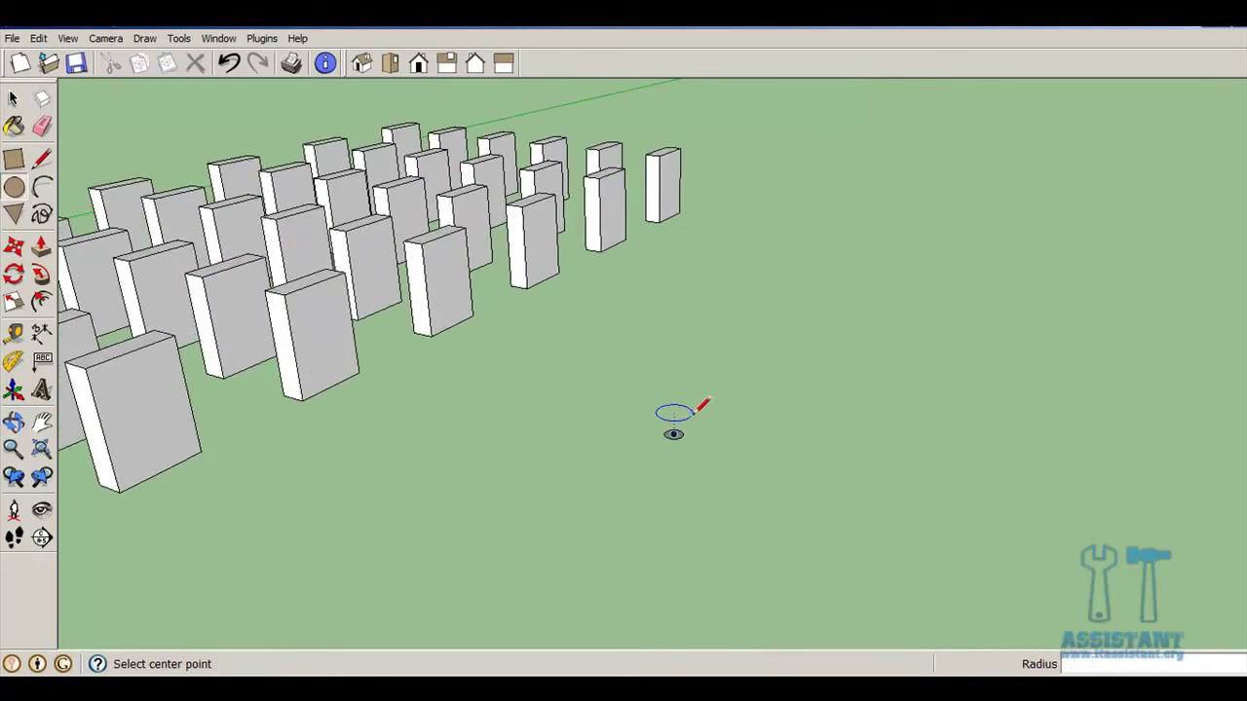
{"action": "scroll", "coordinate": [697, 404], "scroll_direction": "up", "scroll_amount": 2}
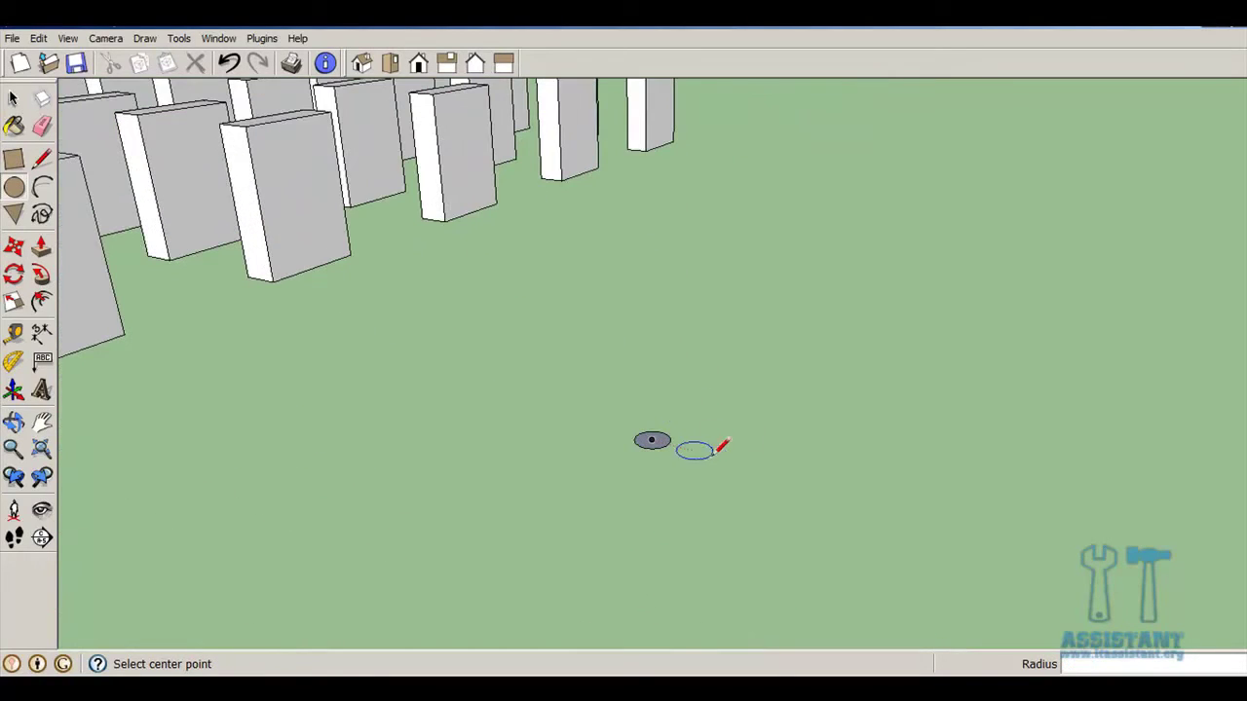
{"action": "left_click", "coordinate": [229, 63]}
{"action": "left_click", "coordinate": [713, 451]}
{"action": "scroll", "coordinate": [716, 455], "scroll_direction": "down", "scroll_amount": 4}
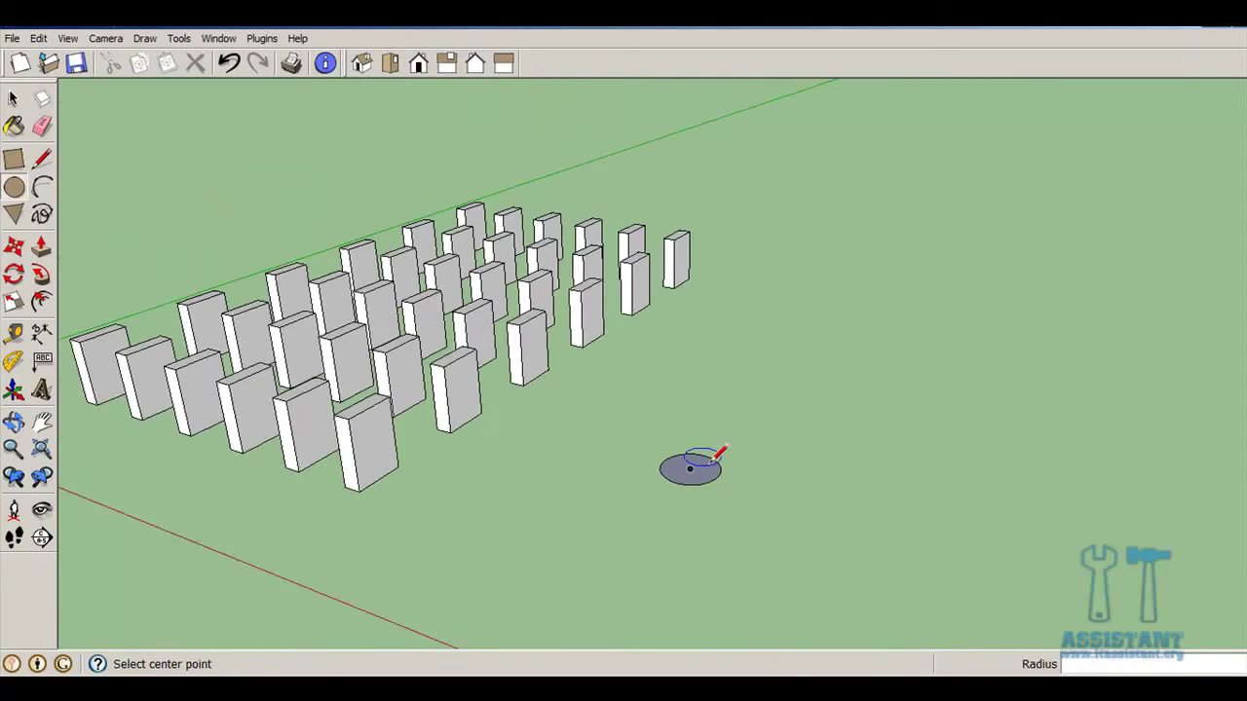
Push/Pull the circle upward into a tall cylinder
{"action": "key", "text": "p"}
{"action": "left_click_drag", "start_coordinate": [673, 468], "coordinate": [648, 156]}
{"action": "scroll", "coordinate": [904, 404], "scroll_direction": "down", "scroll_amount": 2}
{"action": "scroll", "coordinate": [904, 403], "scroll_direction": "down", "scroll_amount": 2}
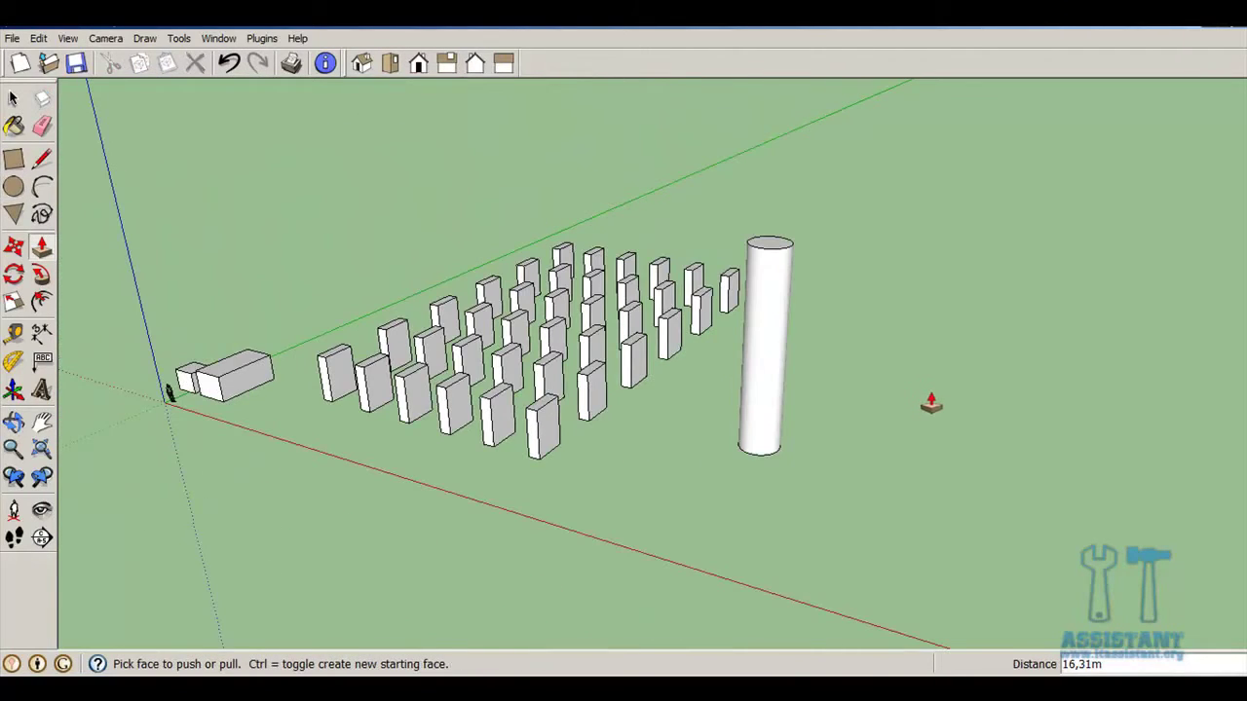
{"action": "middle_click_drag", "start_coordinate": [927, 403], "coordinate": [704, 349]}
{"action": "scroll", "coordinate": [703, 349], "scroll_direction": "down", "scroll_amount": 2}
{"action": "middle_click_drag", "start_coordinate": [682, 306], "coordinate": [727, 376]}
{"action": "scroll", "coordinate": [735, 388], "scroll_direction": "up", "scroll_amount": 2}
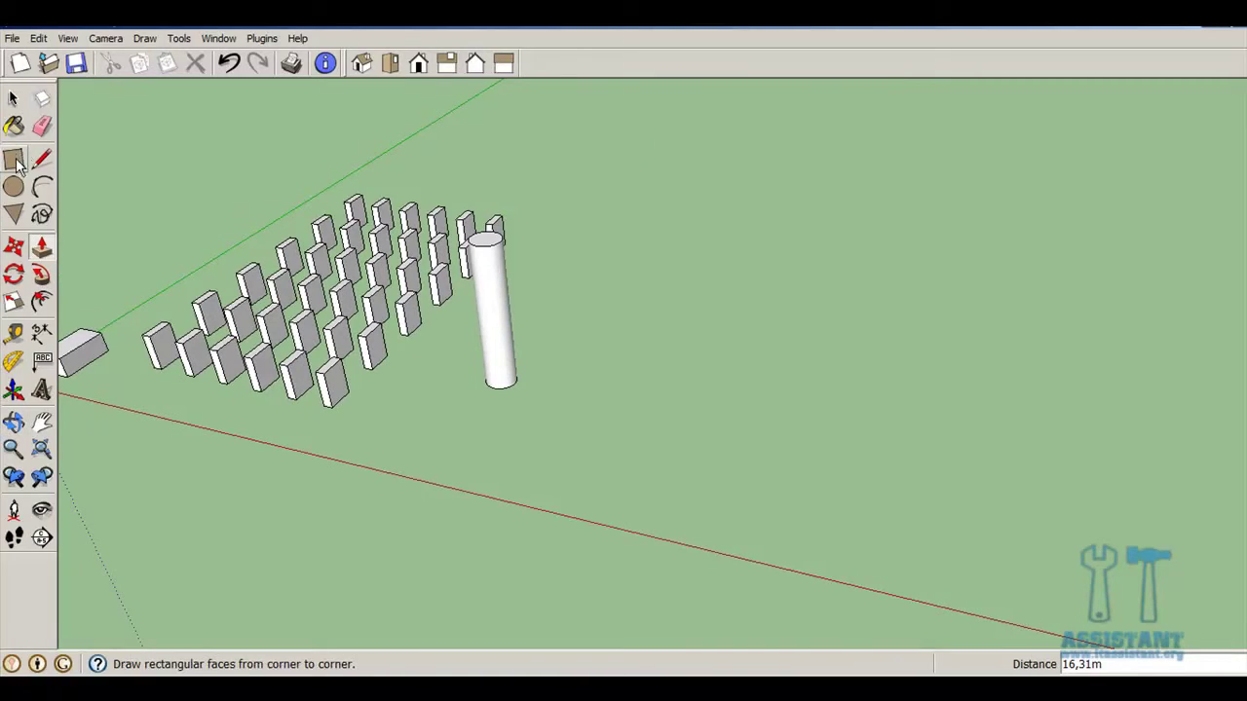
{"action": "key", "text": "space"}
Double-click the cylinder to take all its faces and edges, and use Make Group on them
{"action": "left_click", "coordinate": [509, 345]}
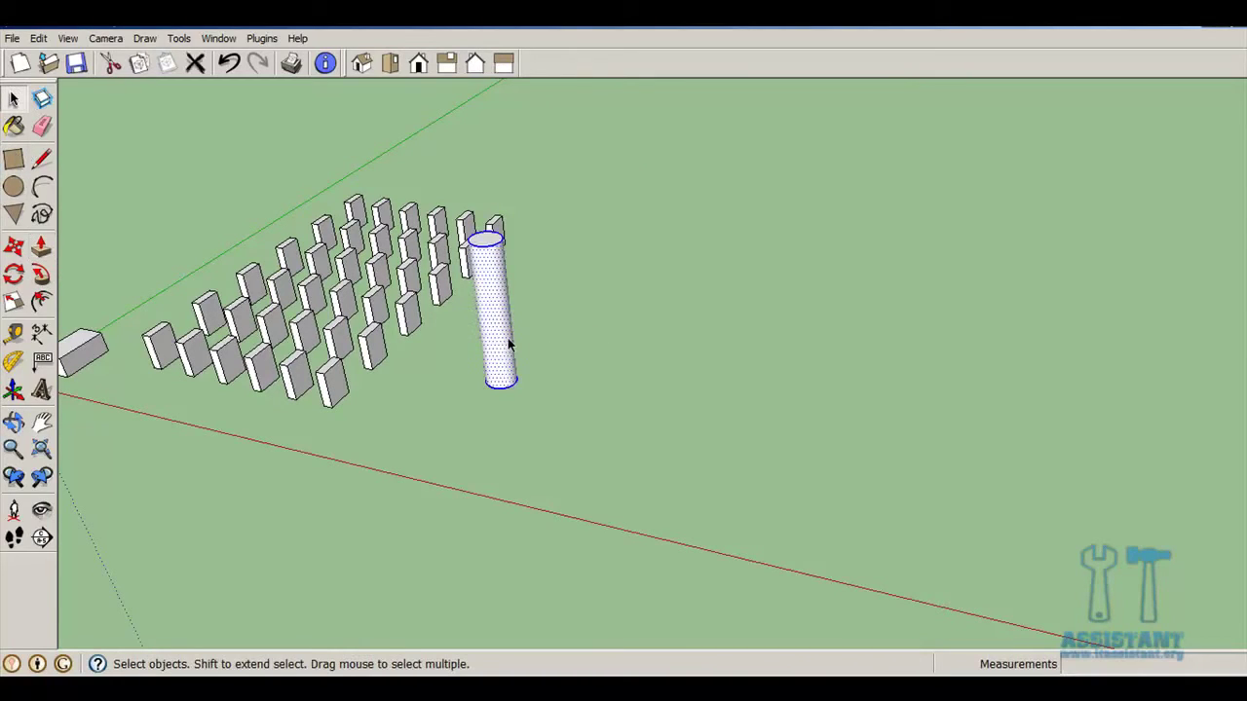
{"action": "double_click", "coordinate": [509, 344]}
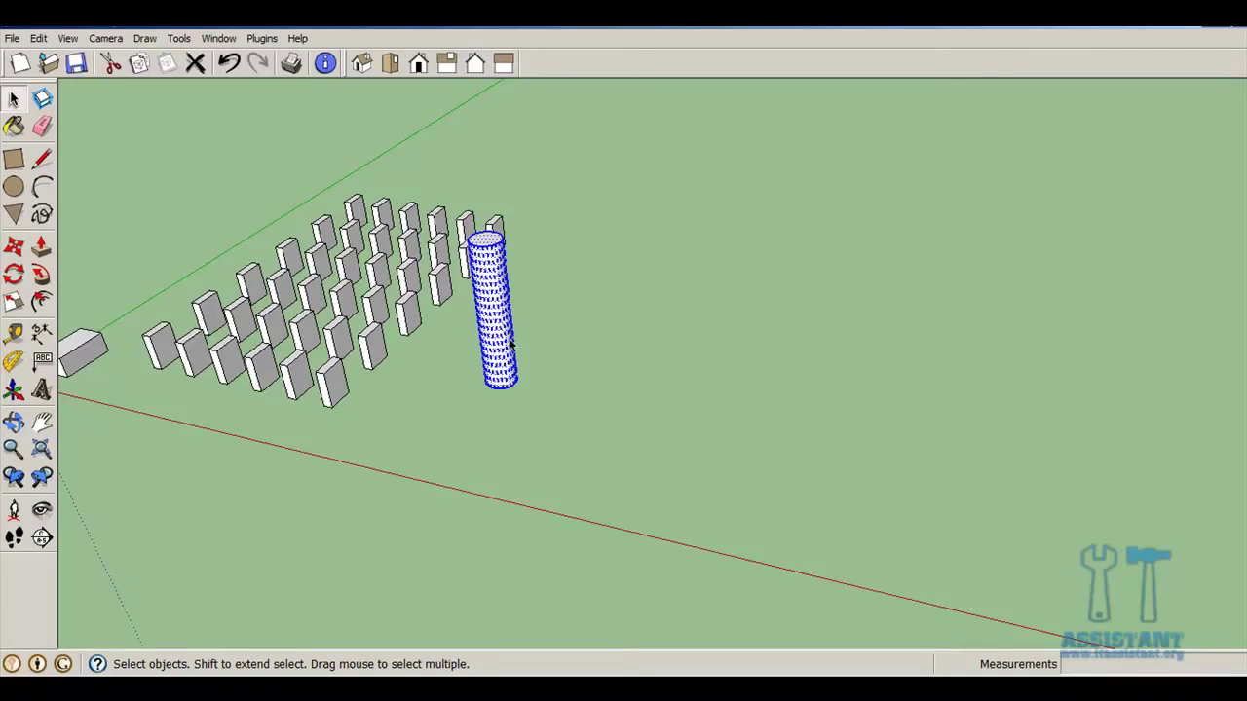
{"action": "right_click", "coordinate": [511, 345]}
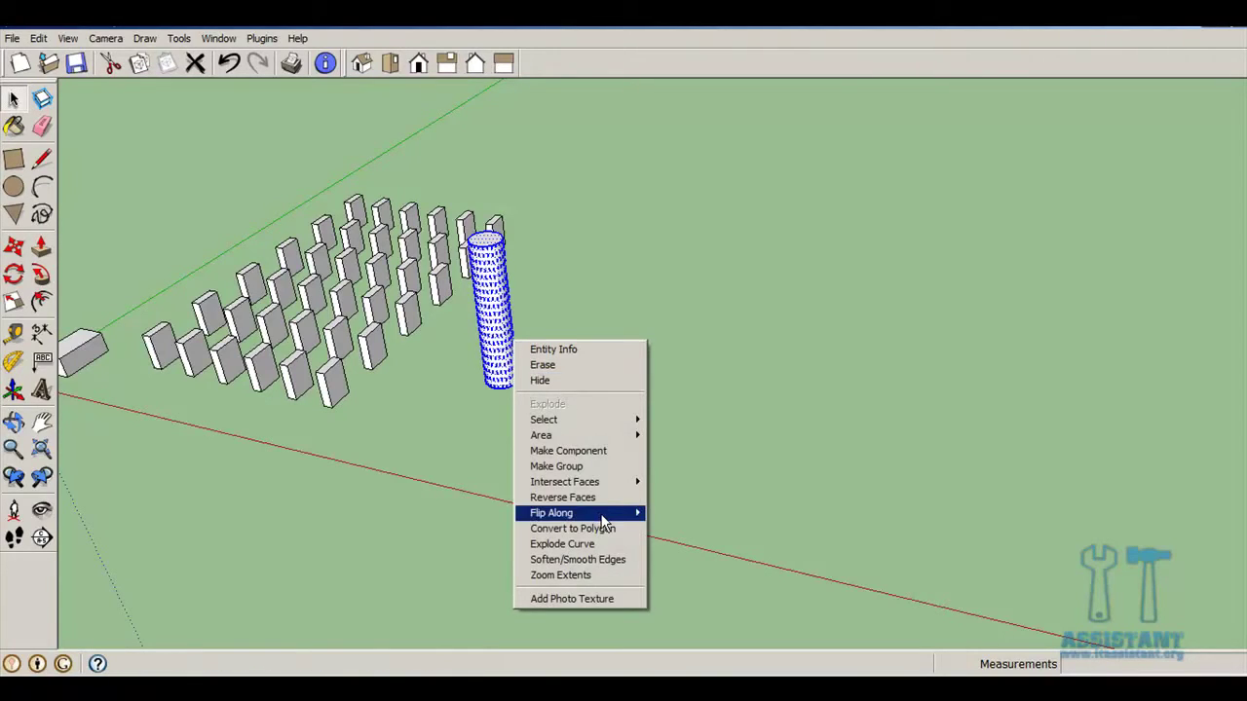
{"action": "left_click", "coordinate": [599, 469]}
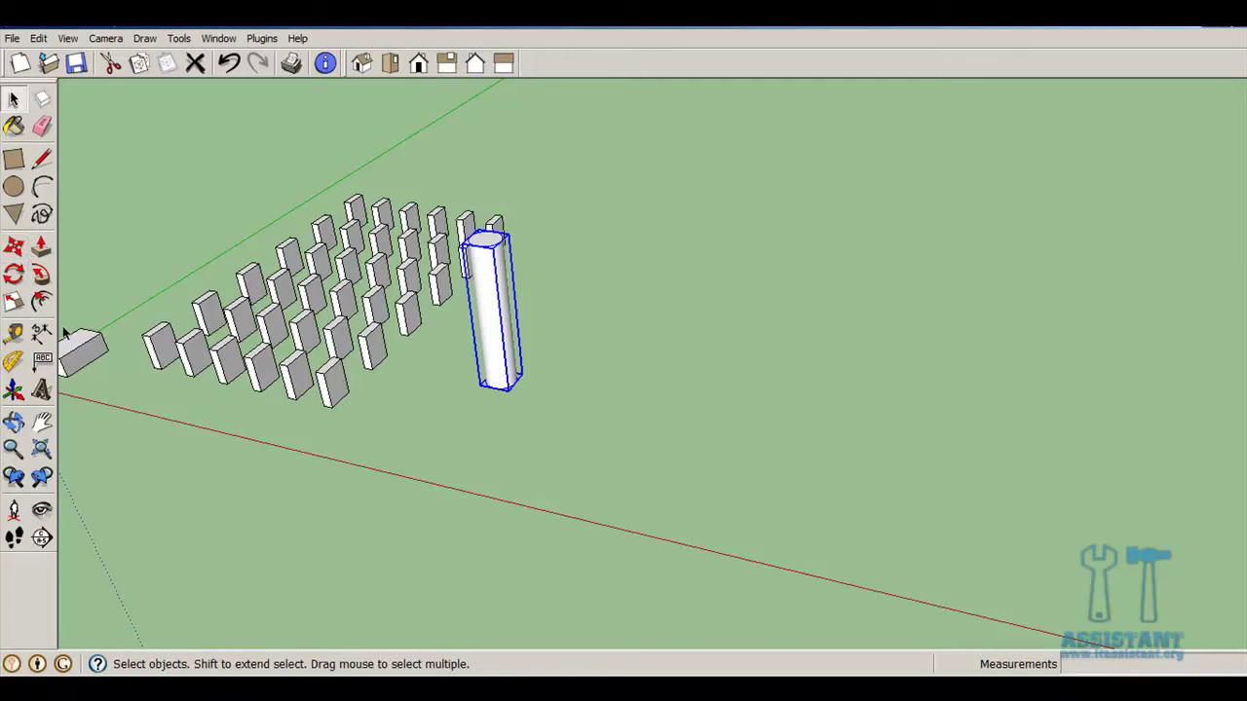
{"action": "left_click", "coordinate": [14, 275]}
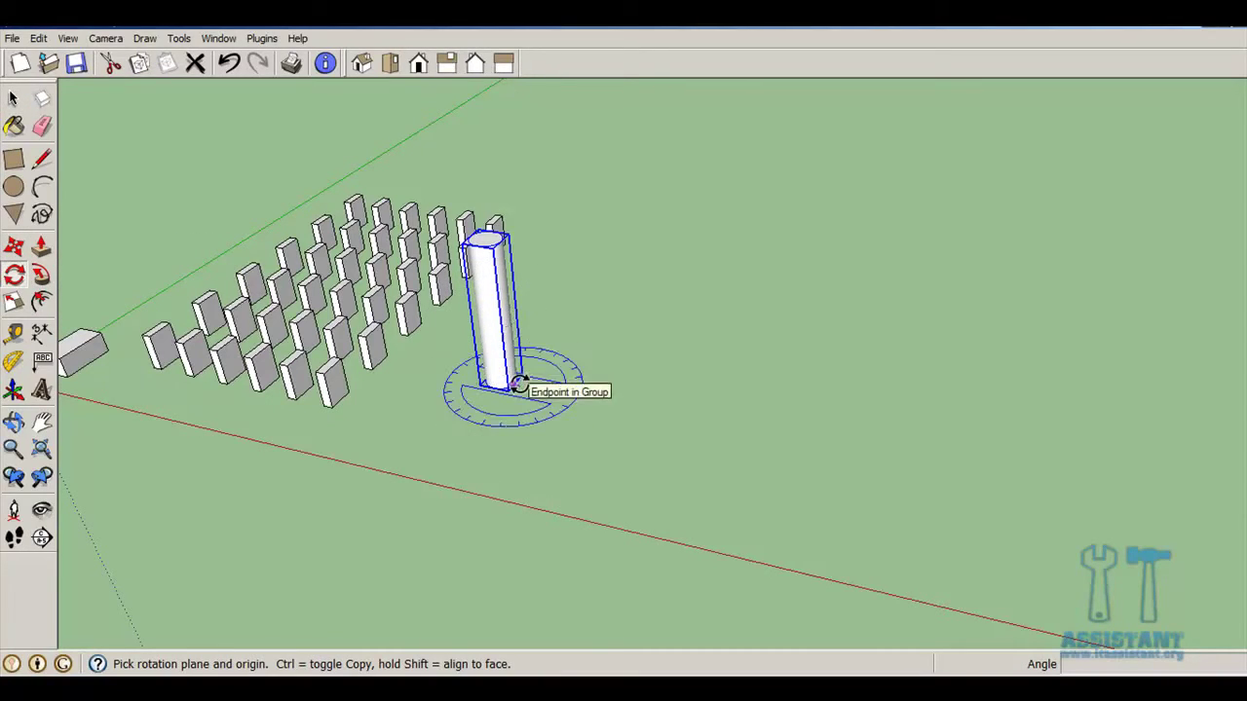
{"action": "left_click", "coordinate": [513, 386]}
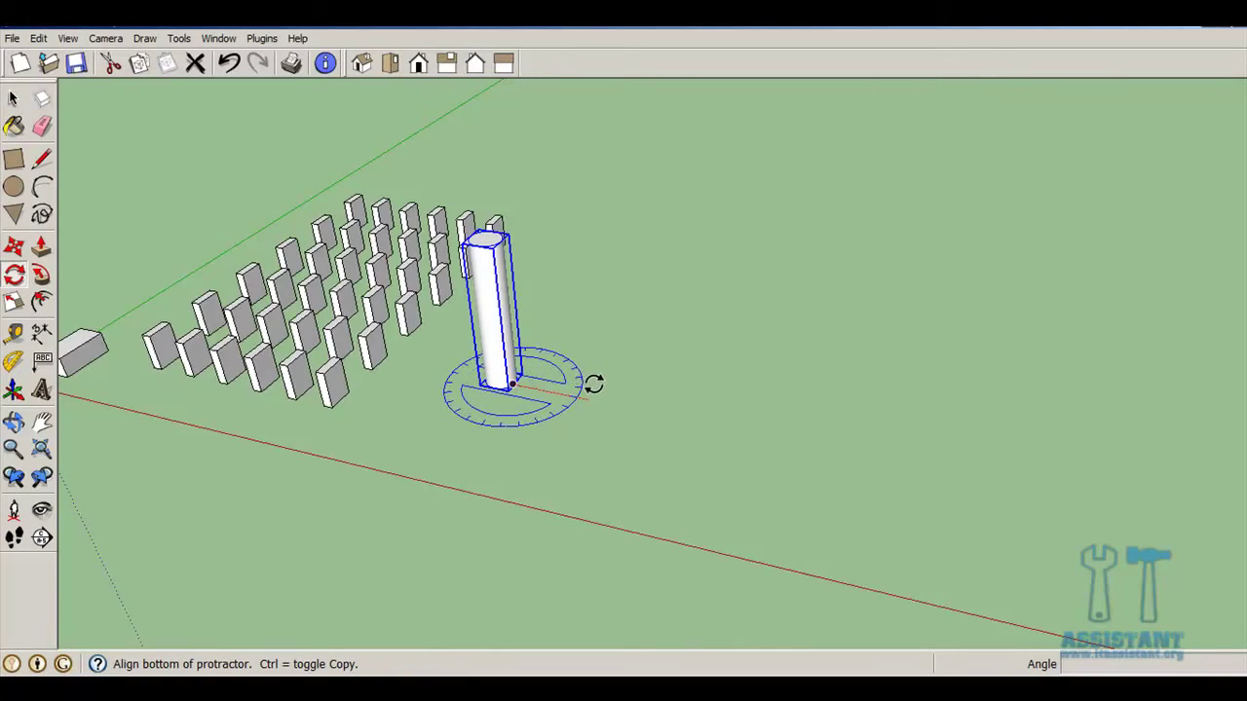
{"action": "key", "text": "Escape"}
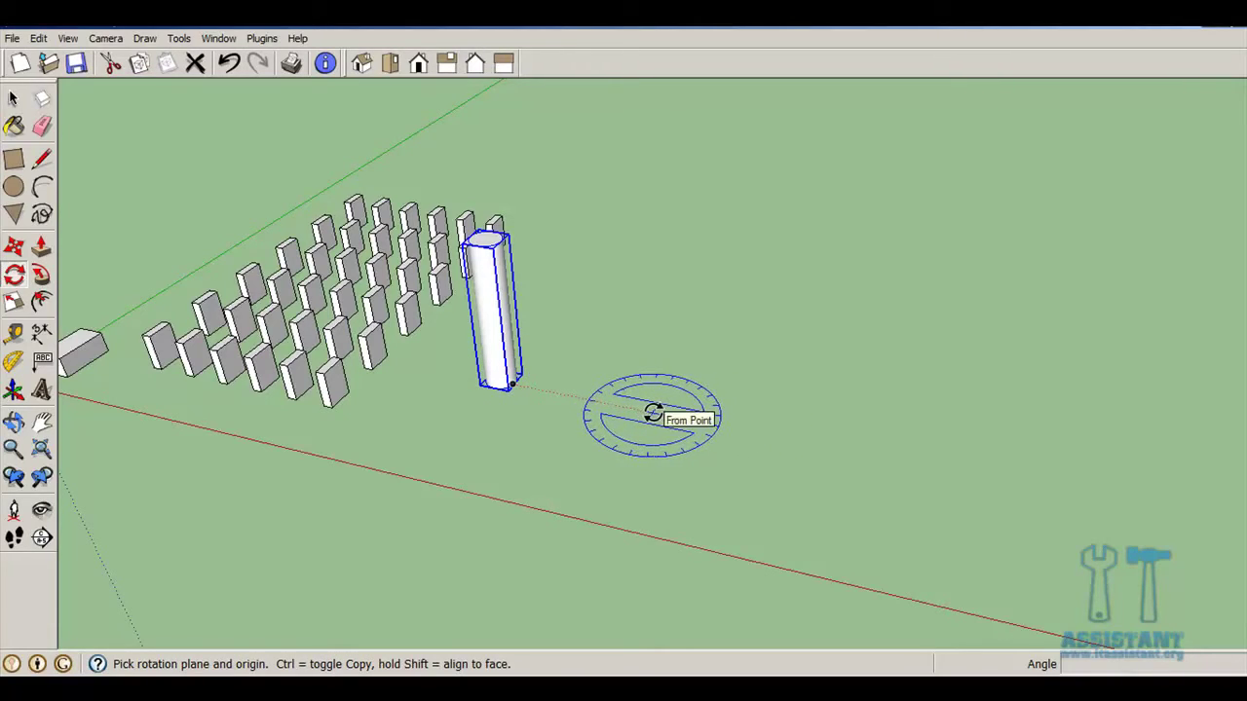
{"action": "left_click", "coordinate": [653, 413]}
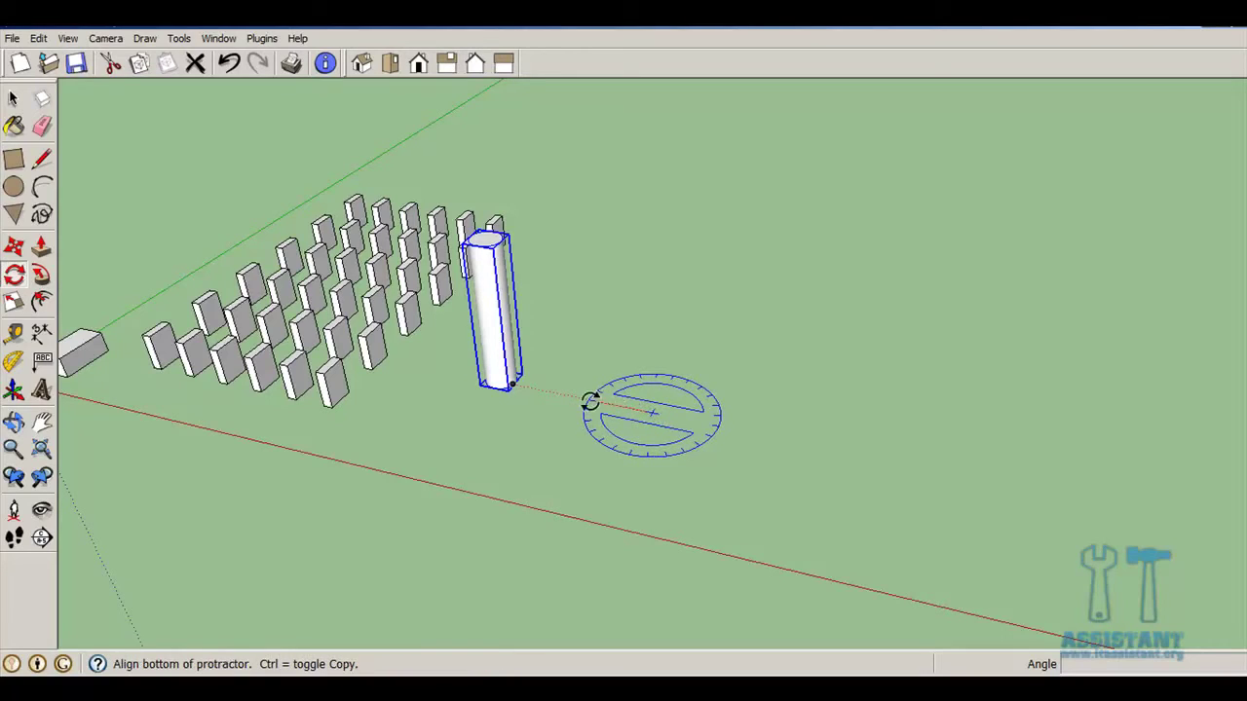
{"action": "left_click", "coordinate": [513, 383]}
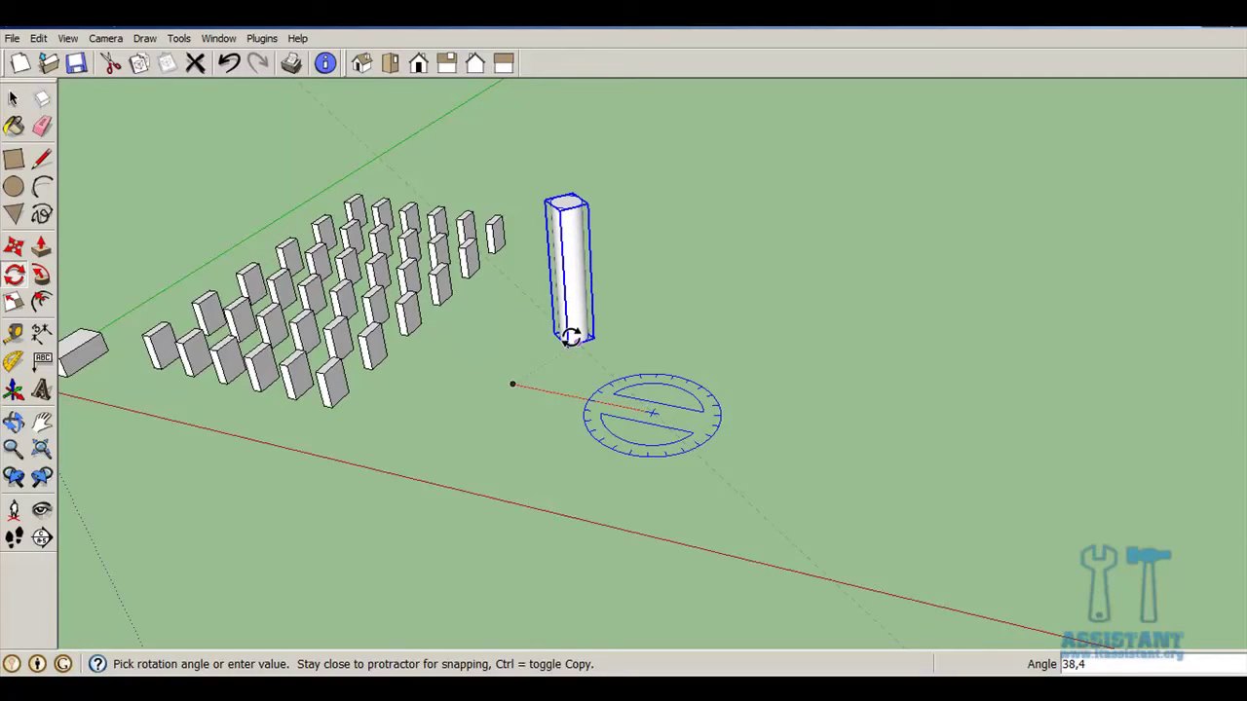
{"action": "key", "text": "ctrl"}
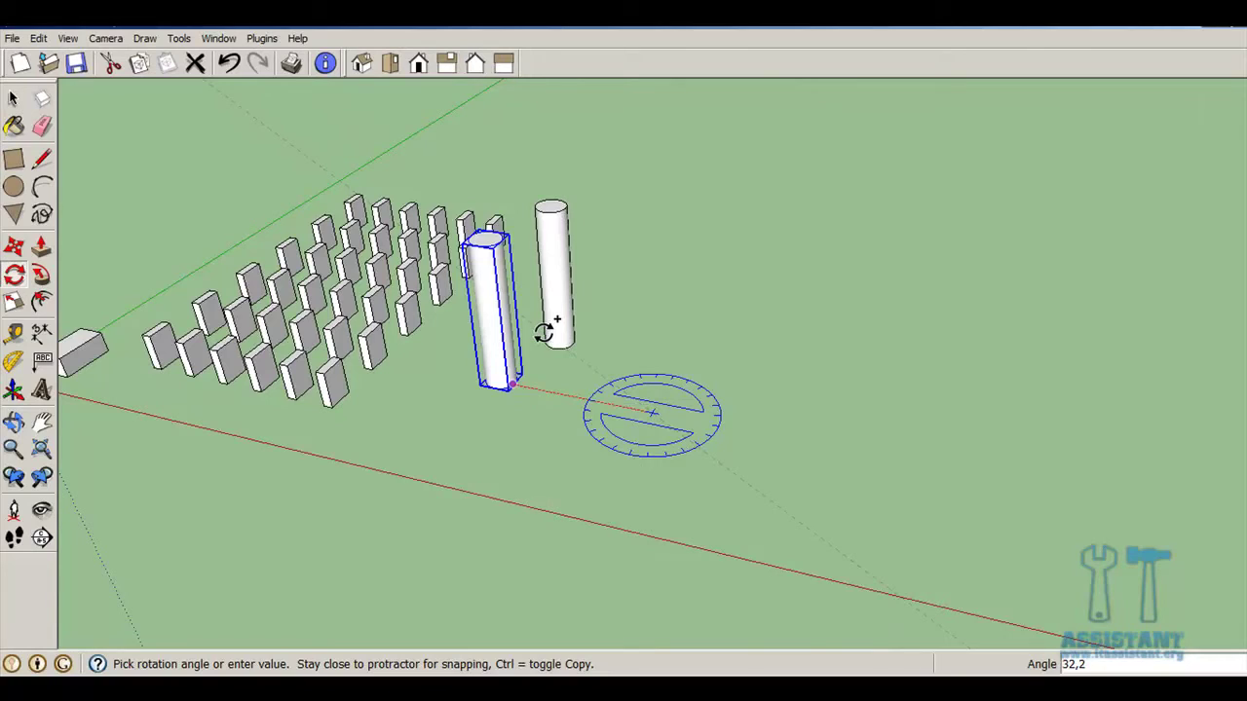
{"action": "left_click", "coordinate": [544, 333]}
{"action": "type", "text": "3"}
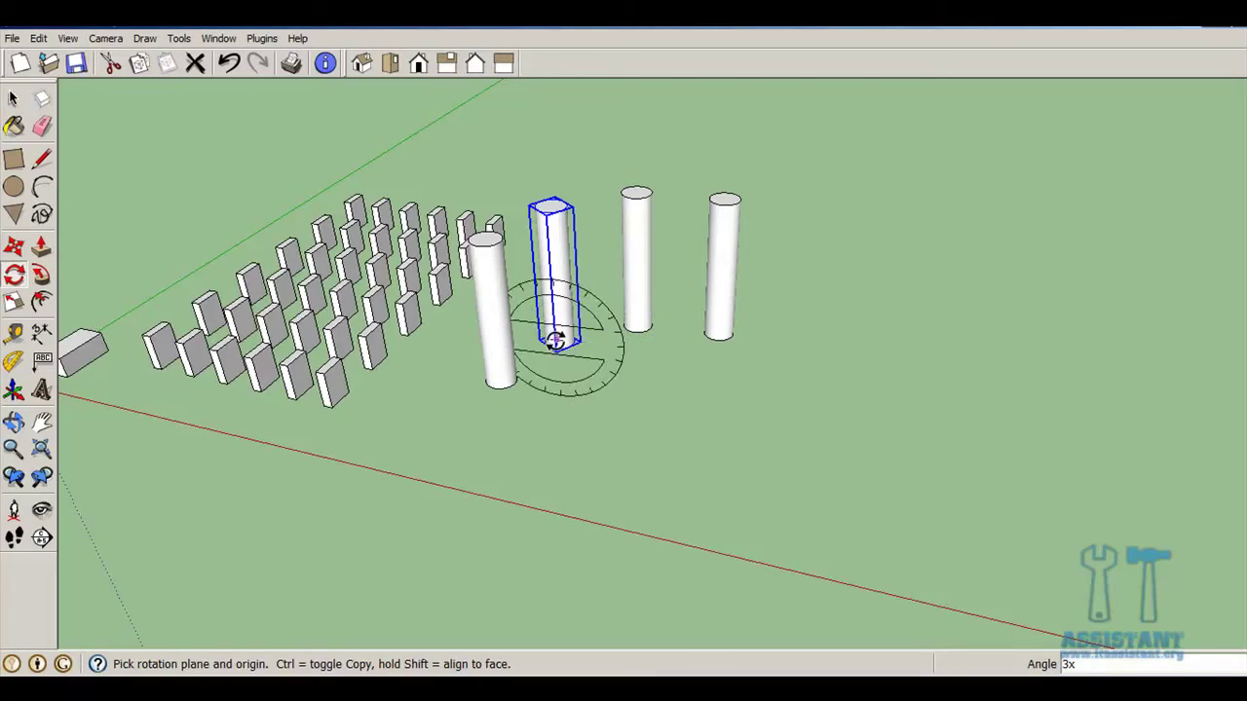
{"action": "key", "text": "ctrl+z"}
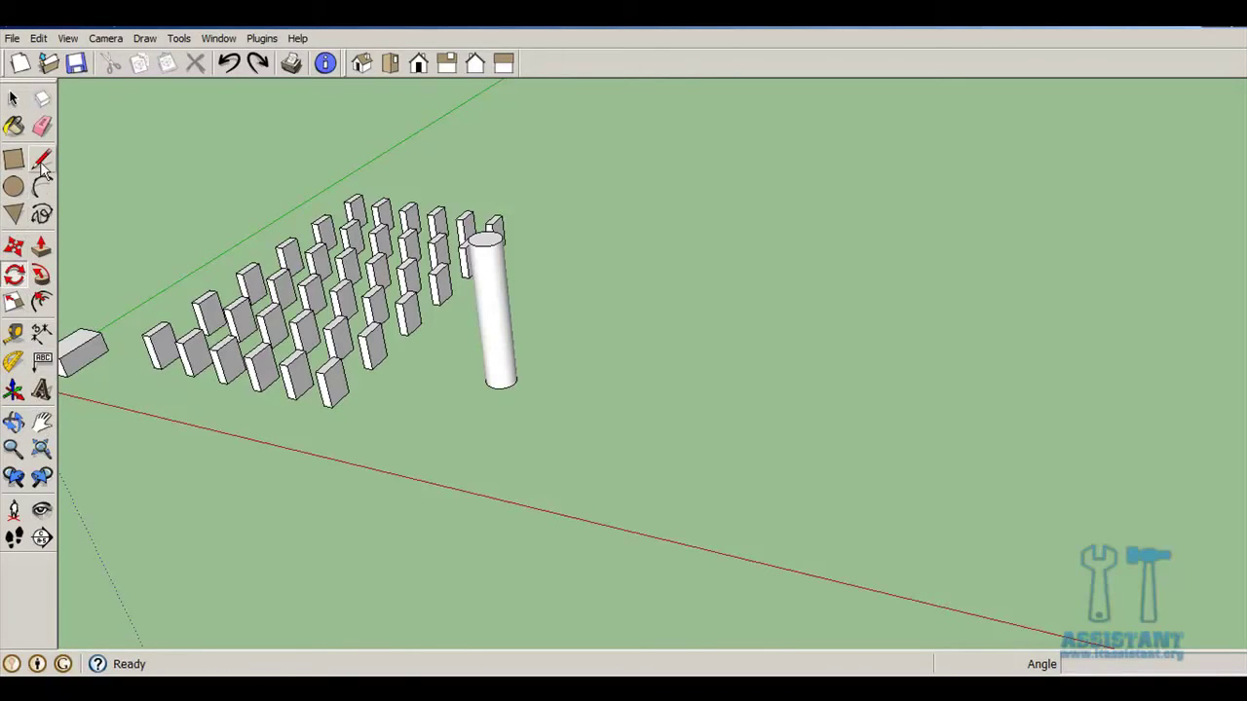
Select the cylinder column and set the Rotate centre on the ground to its right
{"action": "left_click", "coordinate": [14, 98]}
{"action": "left_click", "coordinate": [494, 367]}
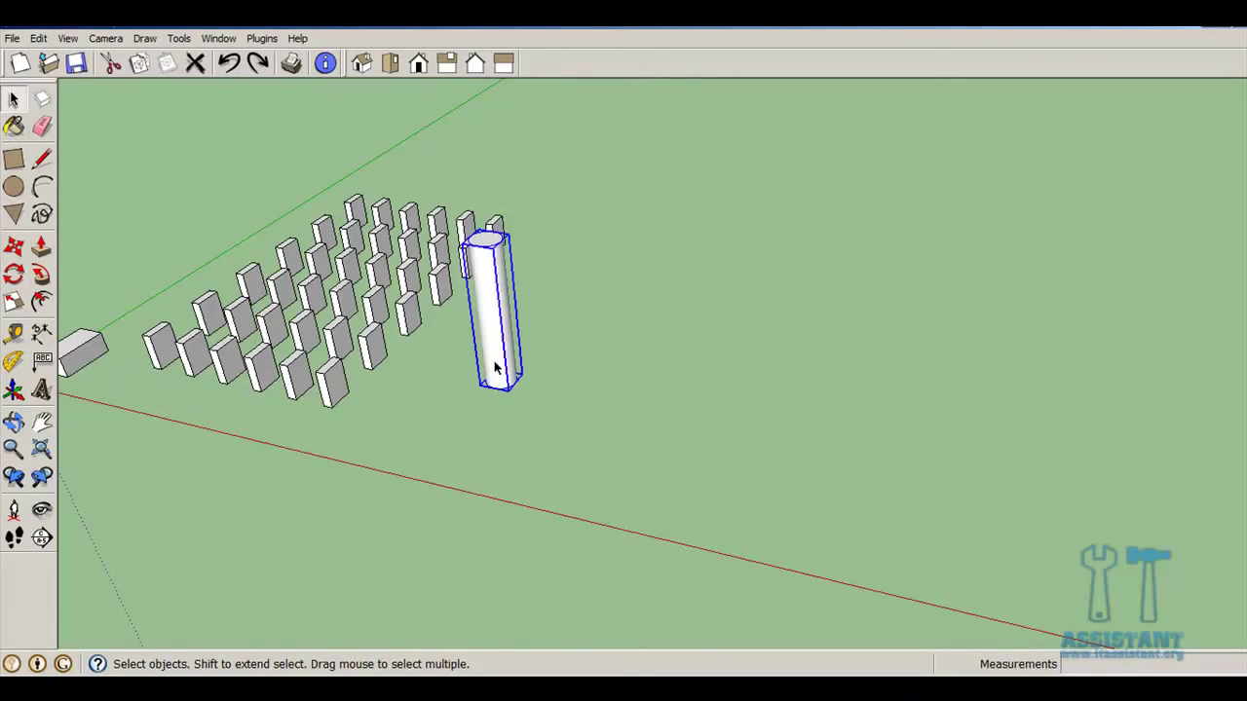
{"action": "key", "text": "q"}
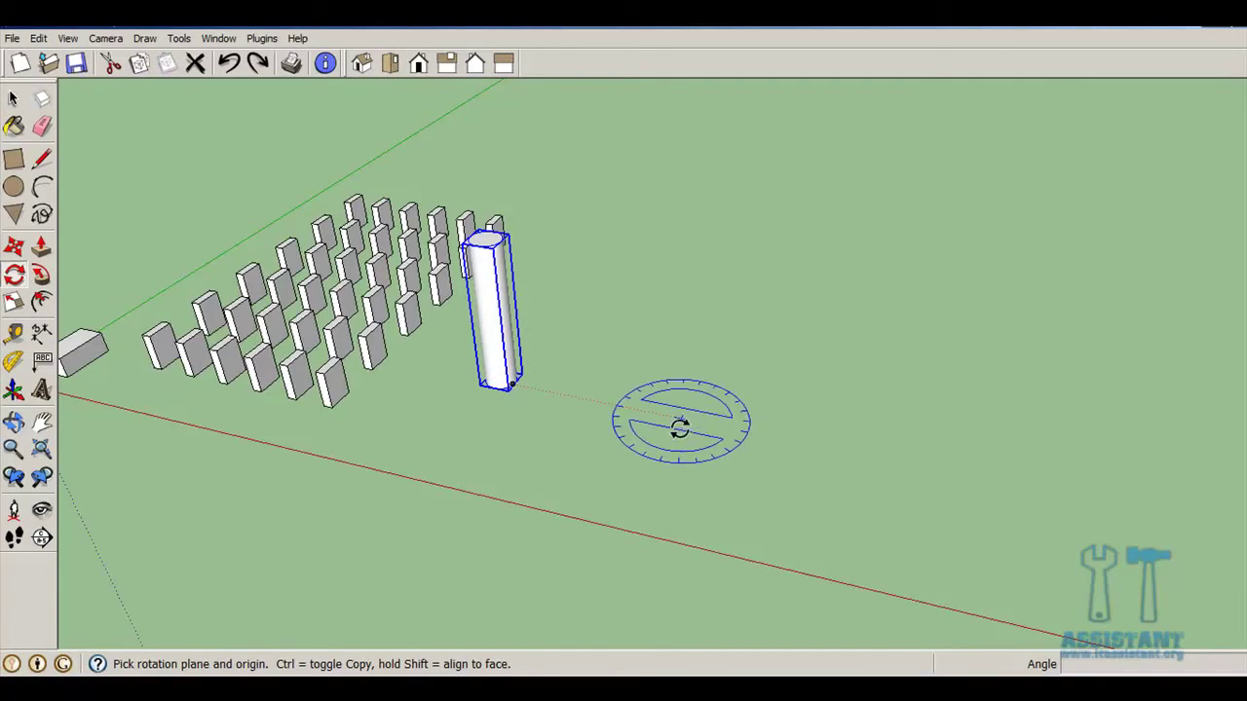
{"action": "left_click", "coordinate": [713, 429]}
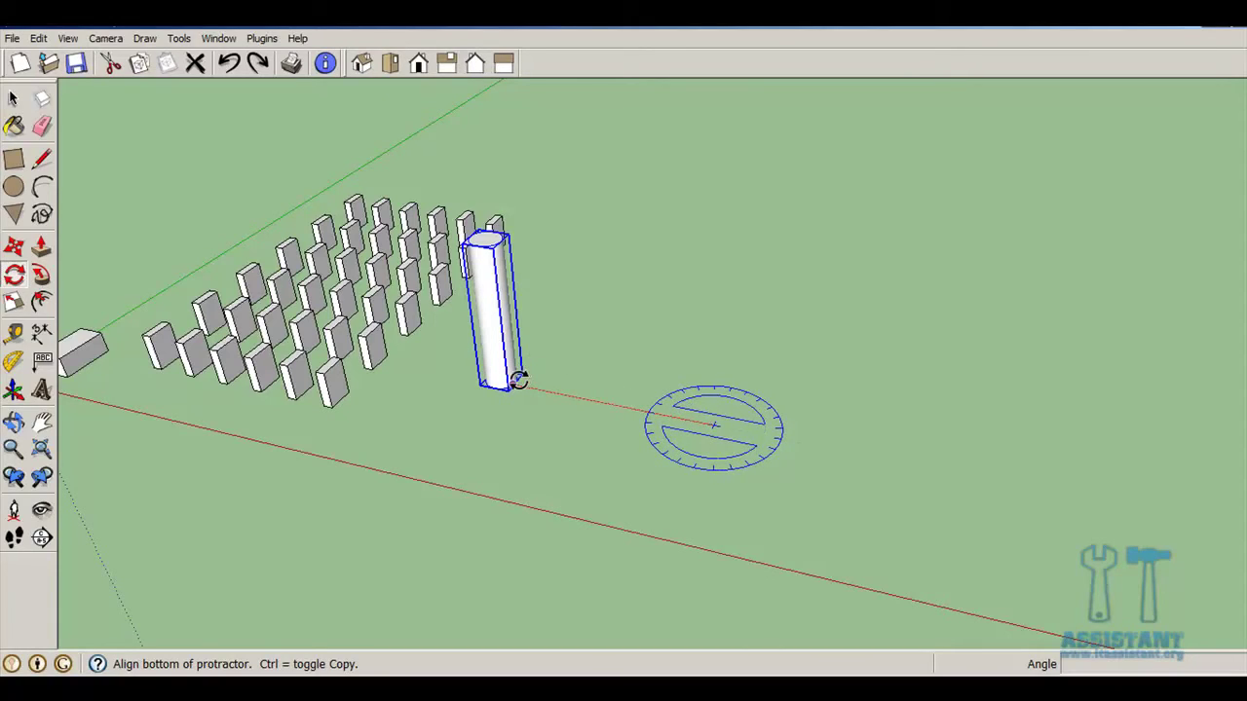
Rotate a copy of the column 180° from its base to the opposite side of the pivot
{"action": "left_click", "coordinate": [515, 382]}
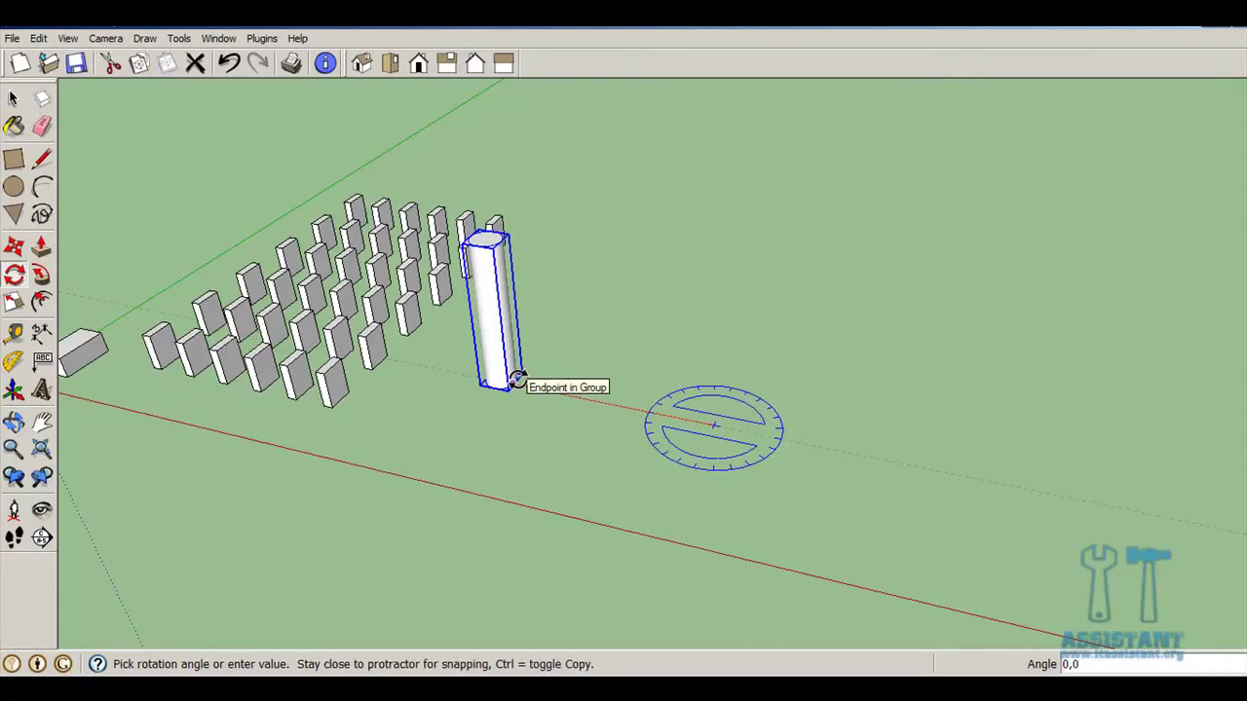
{"action": "key", "text": "ctrl"}
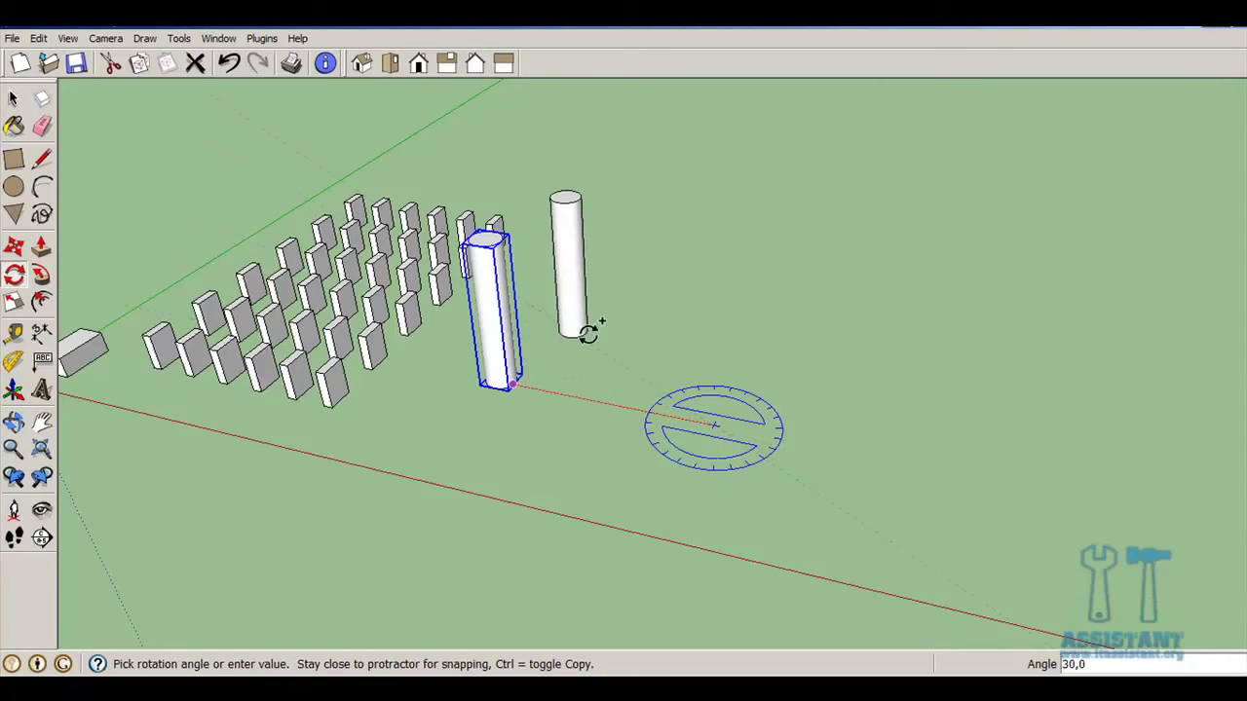
{"action": "left_click", "coordinate": [843, 453]}
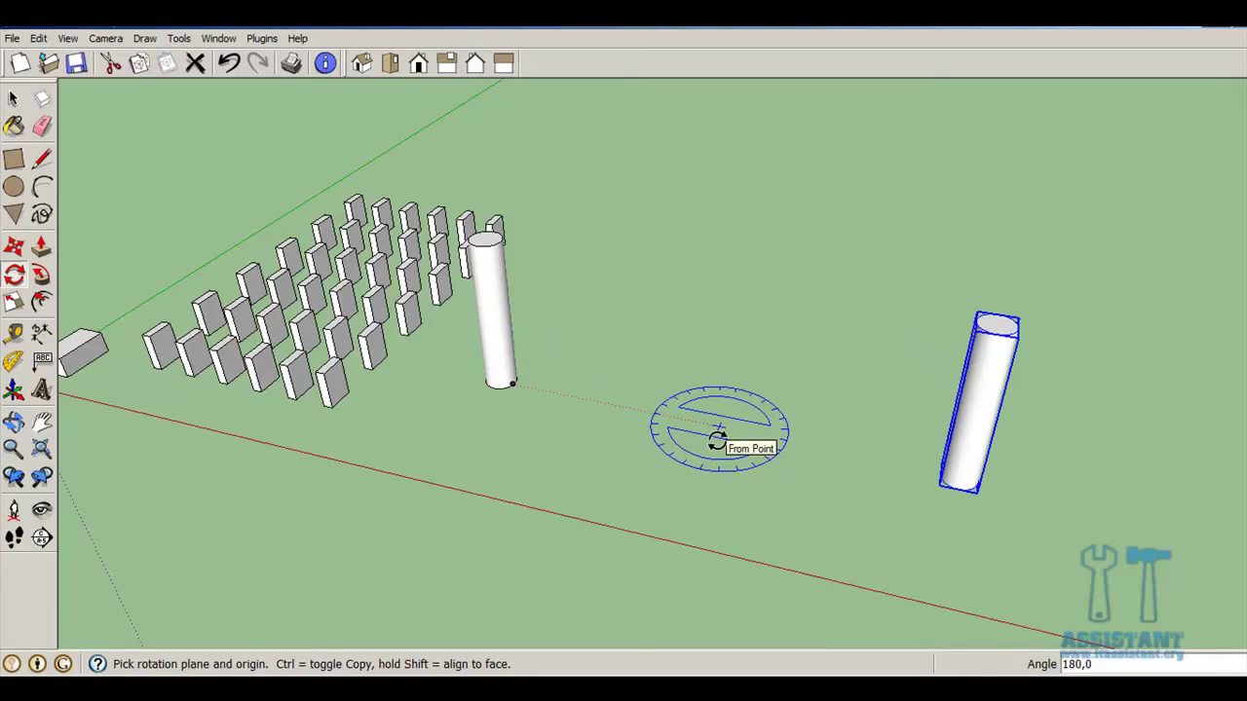
{"action": "type", "text": "5"}
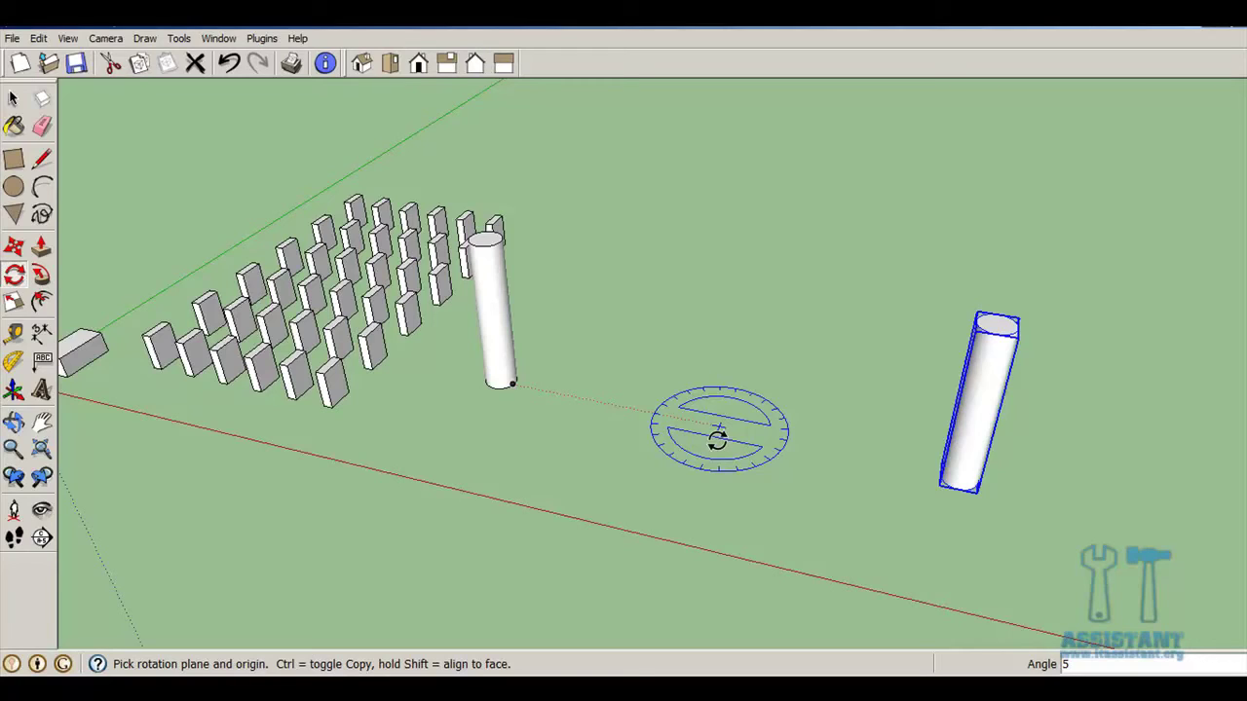
Enter 6/ to fill the 180° arc with evenly spaced columns, seven in total
{"action": "key", "text": "BackSpace"}
{"action": "type", "text": "9"}
{"action": "key", "text": "BackSpace"}
{"action": "type", "text": "6/"}
{"action": "key", "text": "Return"}
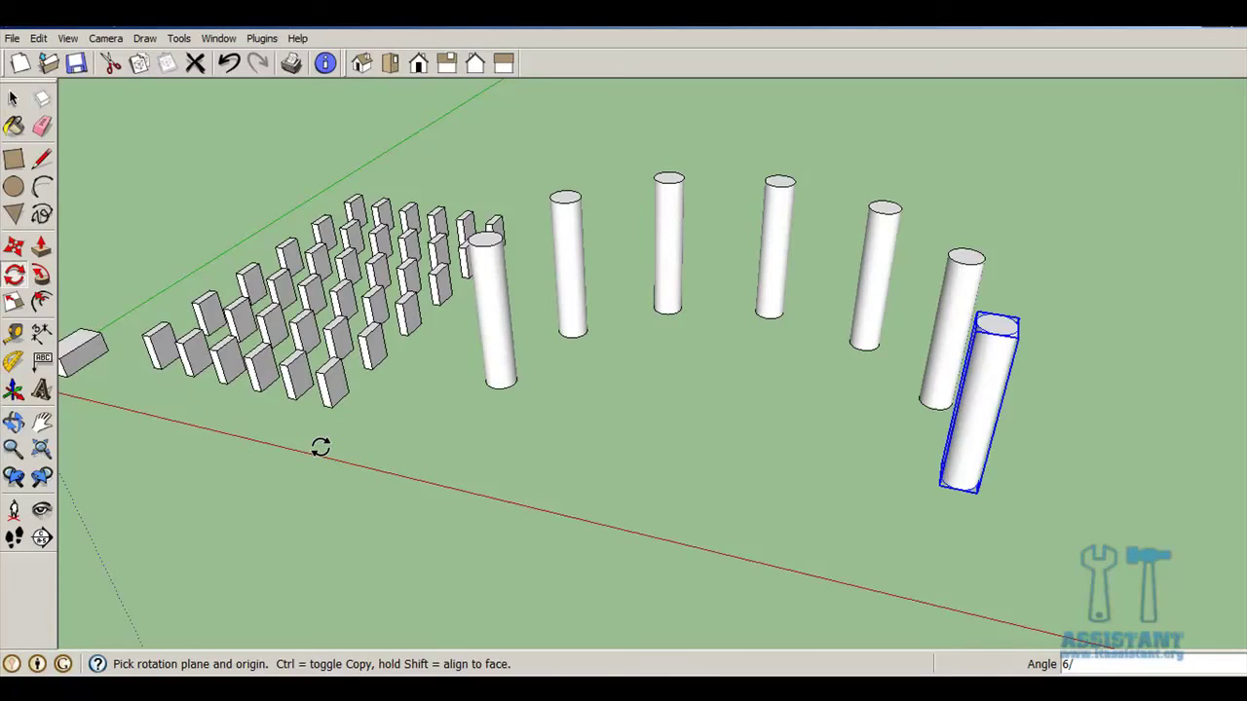
{"action": "mouse_move", "coordinate": [320, 446]}
{"action": "middle_mouse_down"}
{"action": "mouse_move", "coordinate": [389, 399]}
{"action": "mouse_move", "coordinate": [389, 458]}
{"action": "middle_mouse_up"}
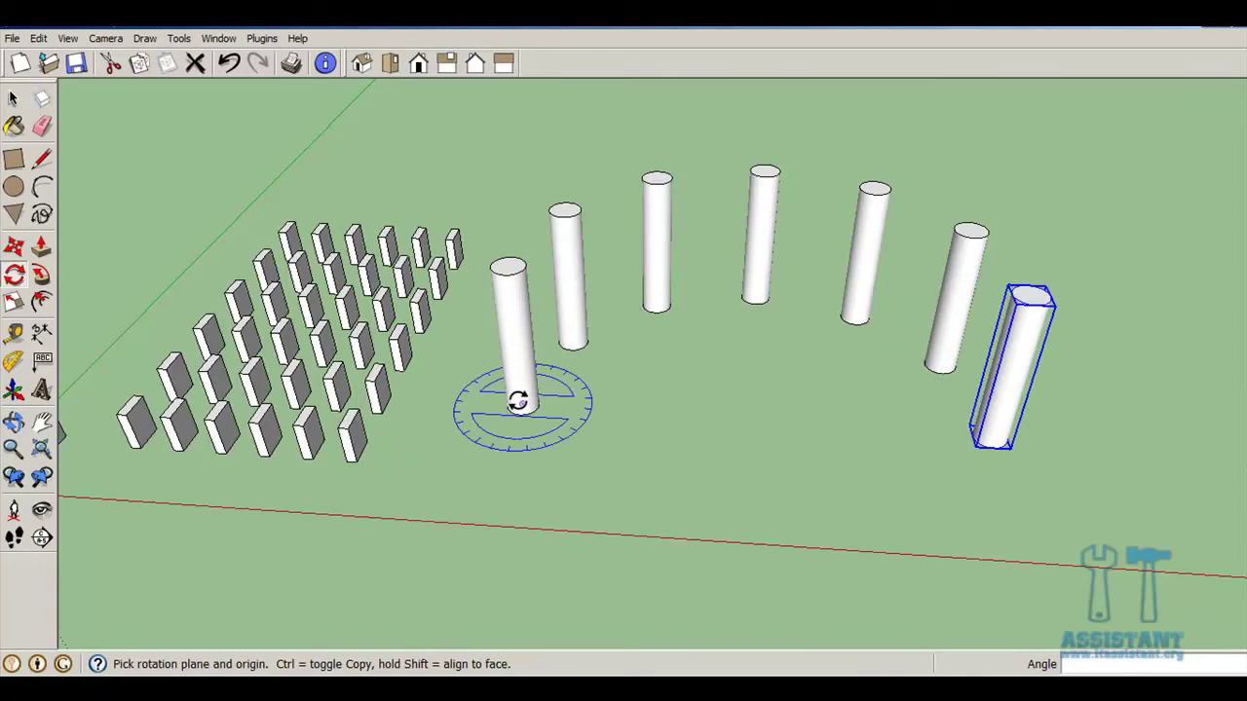
Select the large box at the left of the grid
{"action": "mouse_move", "coordinate": [785, 458]}
{"action": "middle_mouse_down"}
{"action": "mouse_move", "coordinate": [239, 399]}
{"action": "mouse_move", "coordinate": [604, 438]}
{"action": "middle_mouse_up"}
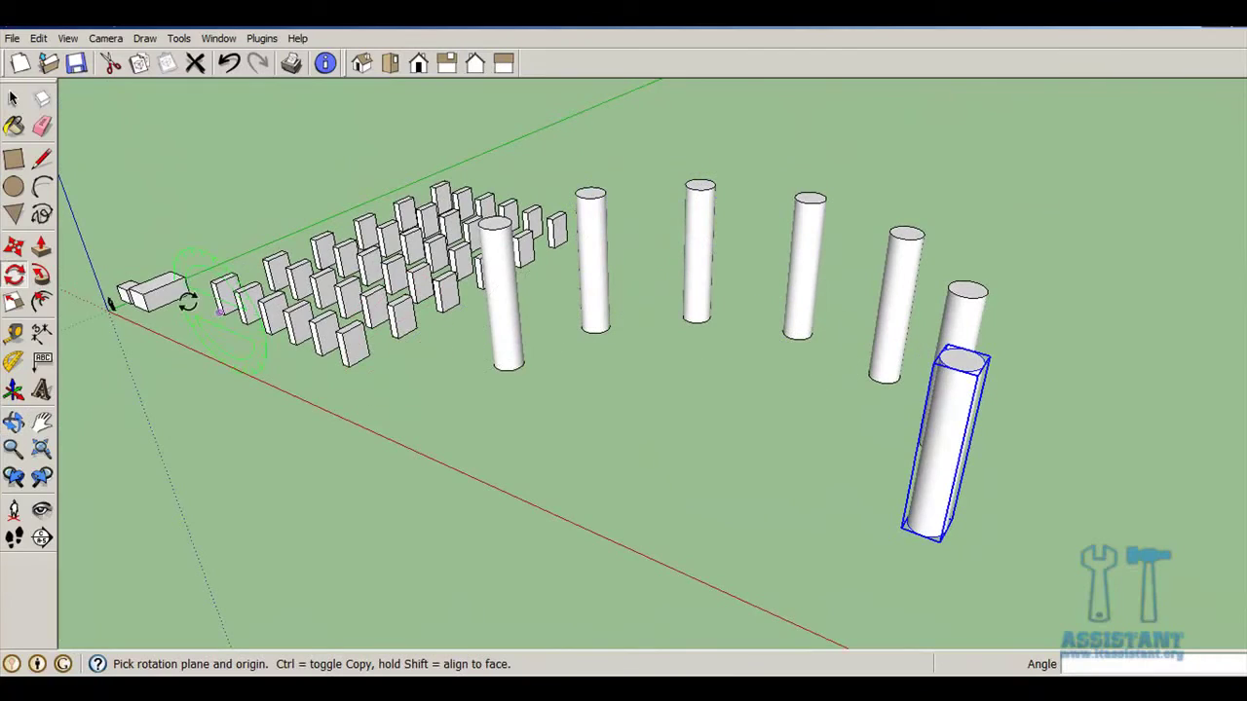
{"action": "scroll", "coordinate": [155, 294], "scroll_direction": "up", "scroll_amount": 3}
{"action": "scroll", "coordinate": [161, 288], "scroll_direction": "up", "scroll_amount": 3}
{"action": "middle_click_drag", "start_coordinate": [166, 279], "coordinate": [262, 359], "text": "shift"}
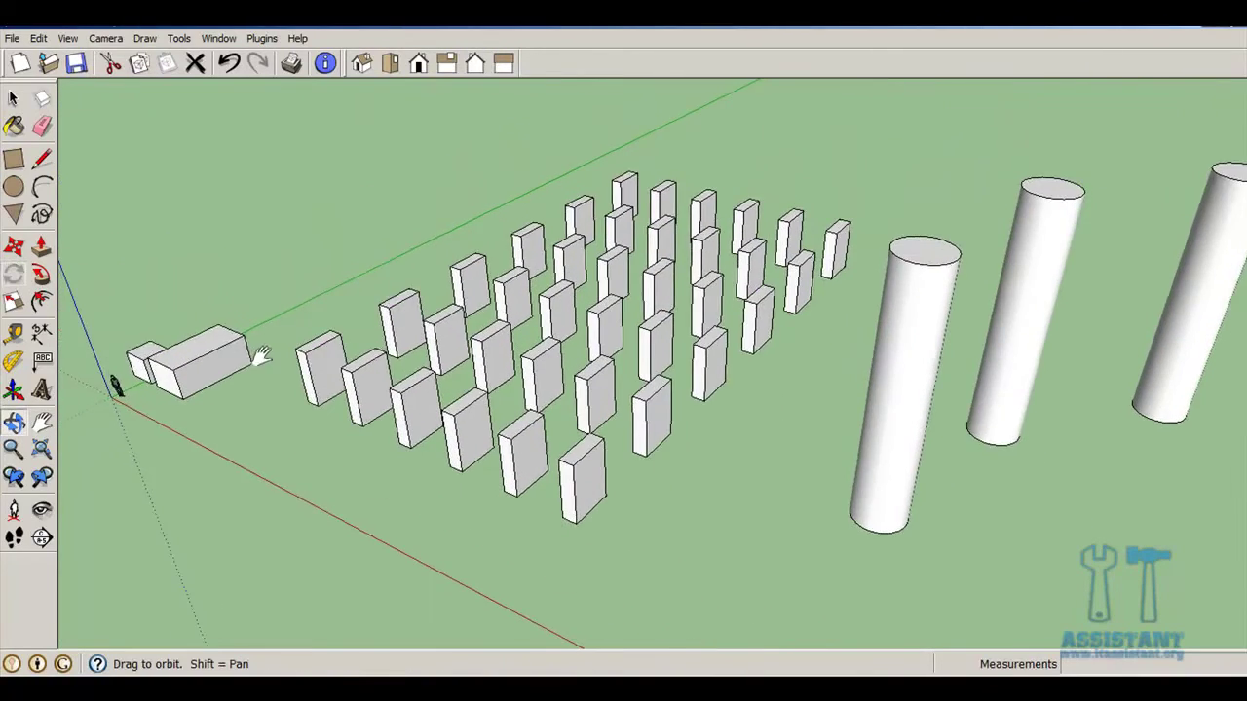
{"action": "scroll", "coordinate": [255, 360], "scroll_direction": "up", "scroll_amount": 3}
{"action": "scroll", "coordinate": [251, 362], "scroll_direction": "up", "scroll_amount": 3}
{"action": "left_click", "coordinate": [14, 98]}
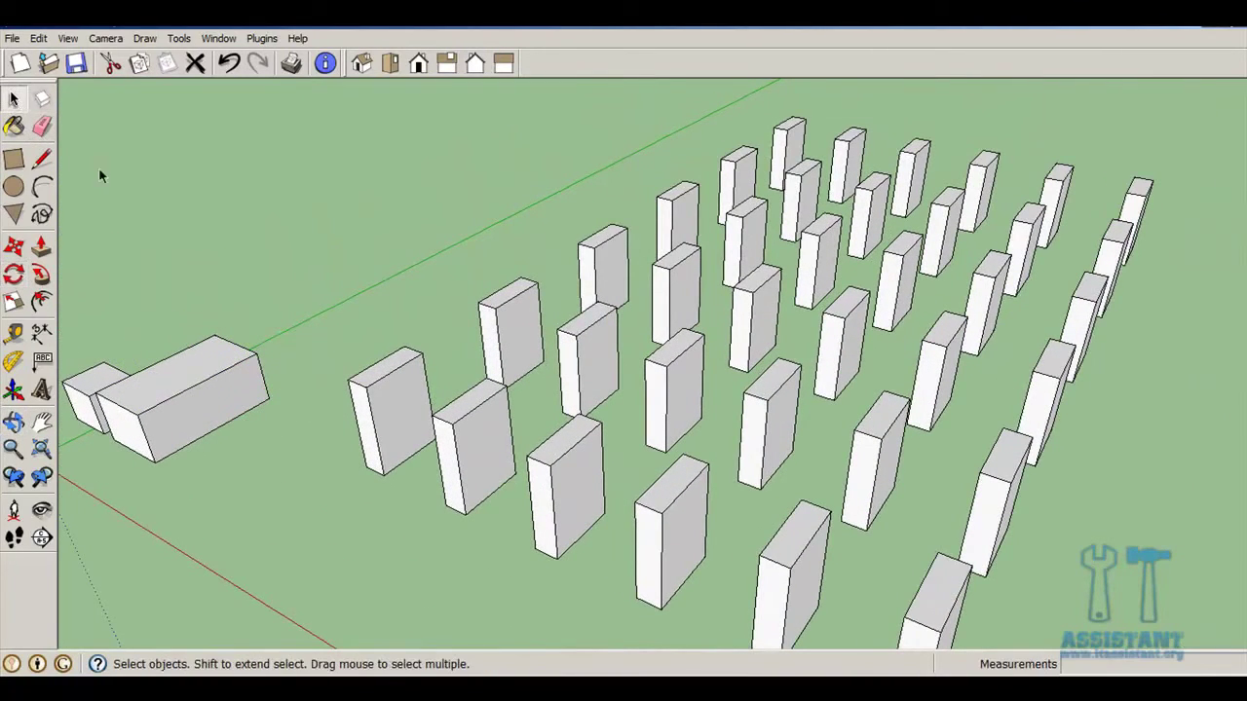
{"action": "left_click", "coordinate": [252, 384]}
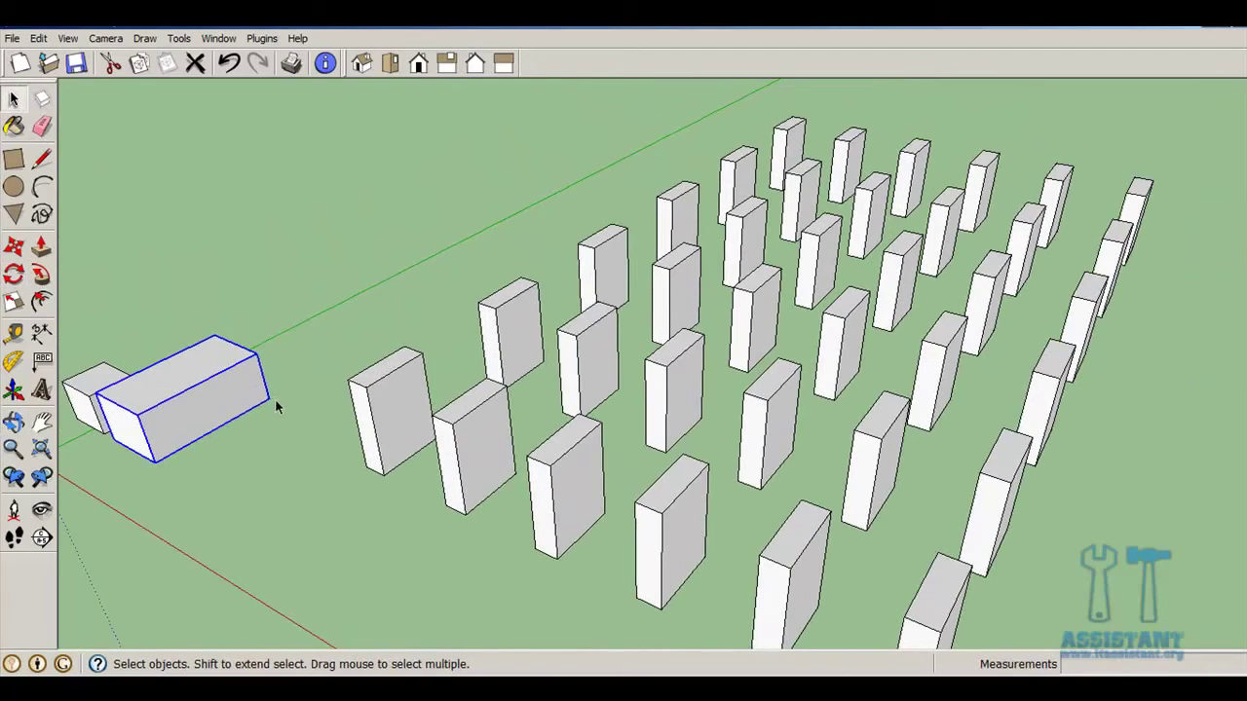
Copy the box 10 m along the green axis
{"action": "key", "text": "m"}
{"action": "left_click", "coordinate": [264, 398]}
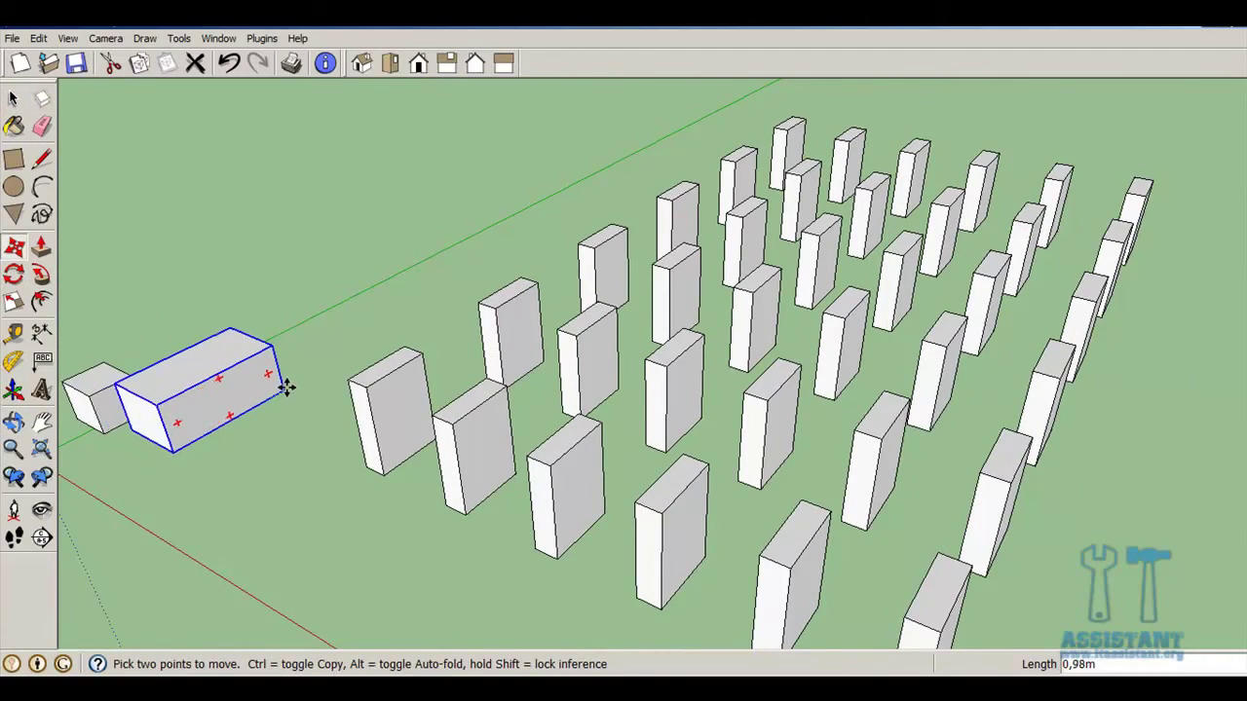
{"action": "key", "text": "ctrl"}
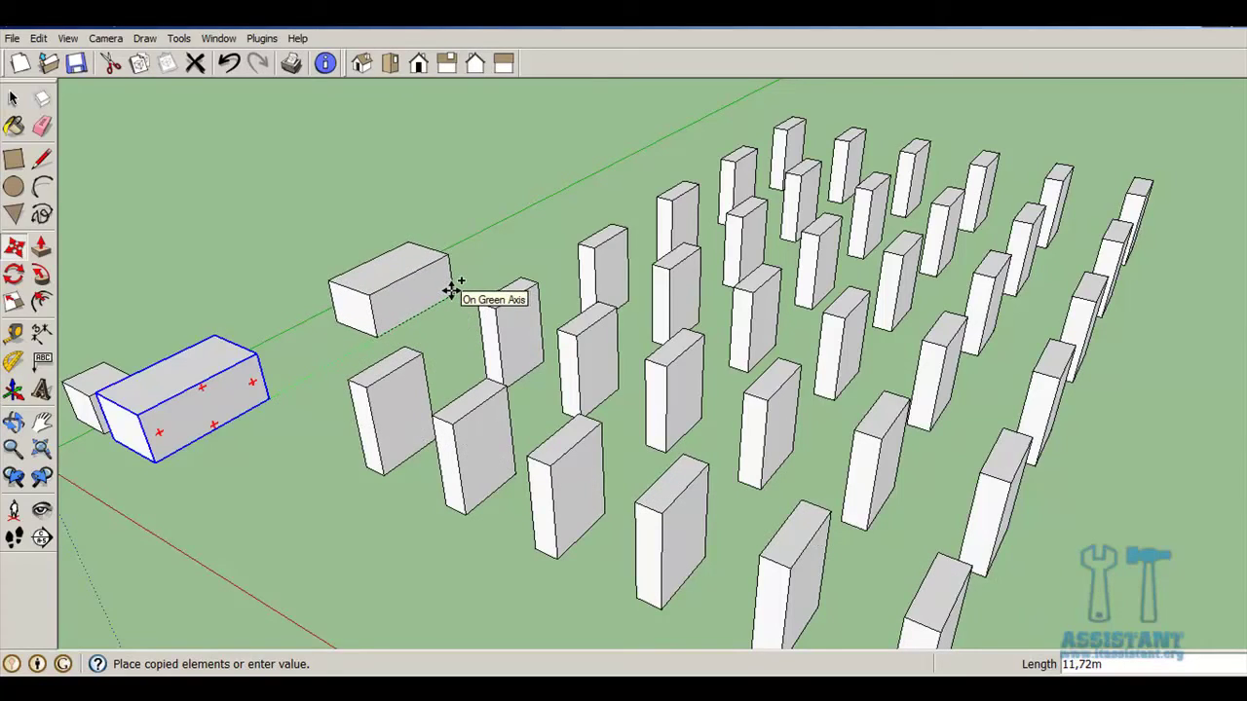
{"action": "type", "text": "10"}
{"action": "key", "text": "Return"}
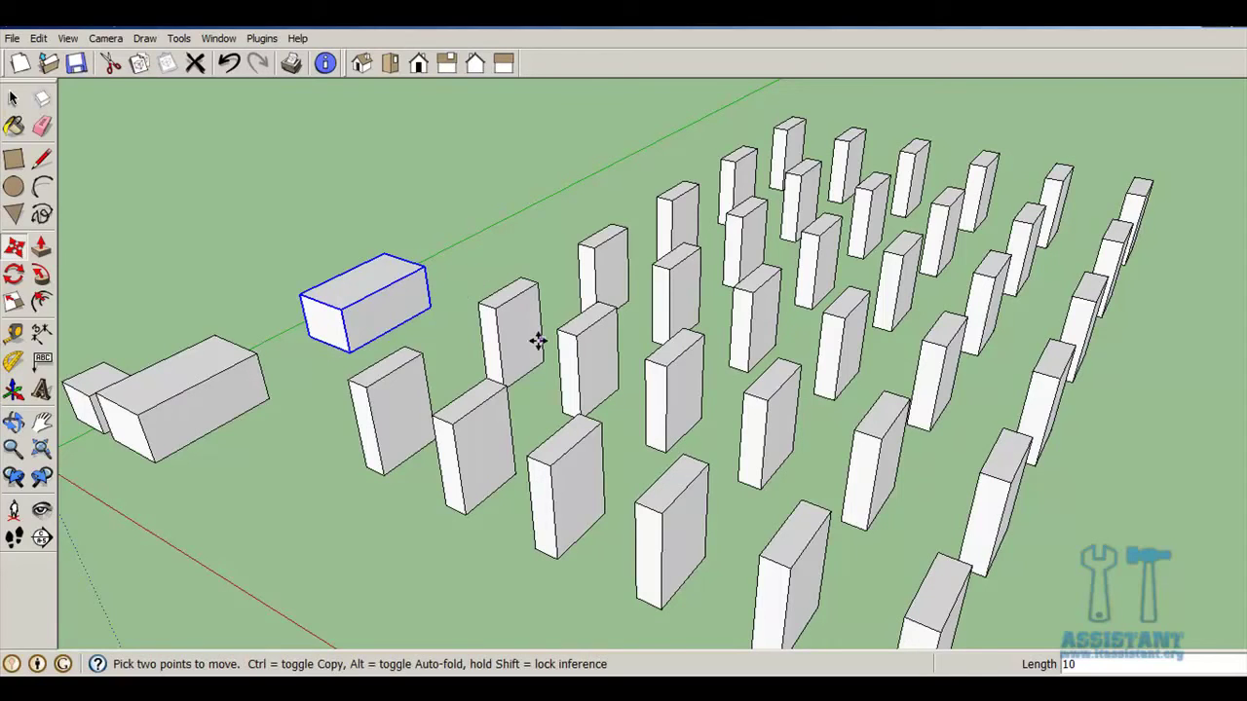
{"action": "scroll", "coordinate": [537, 340], "scroll_direction": "down", "scroll_amount": 3}
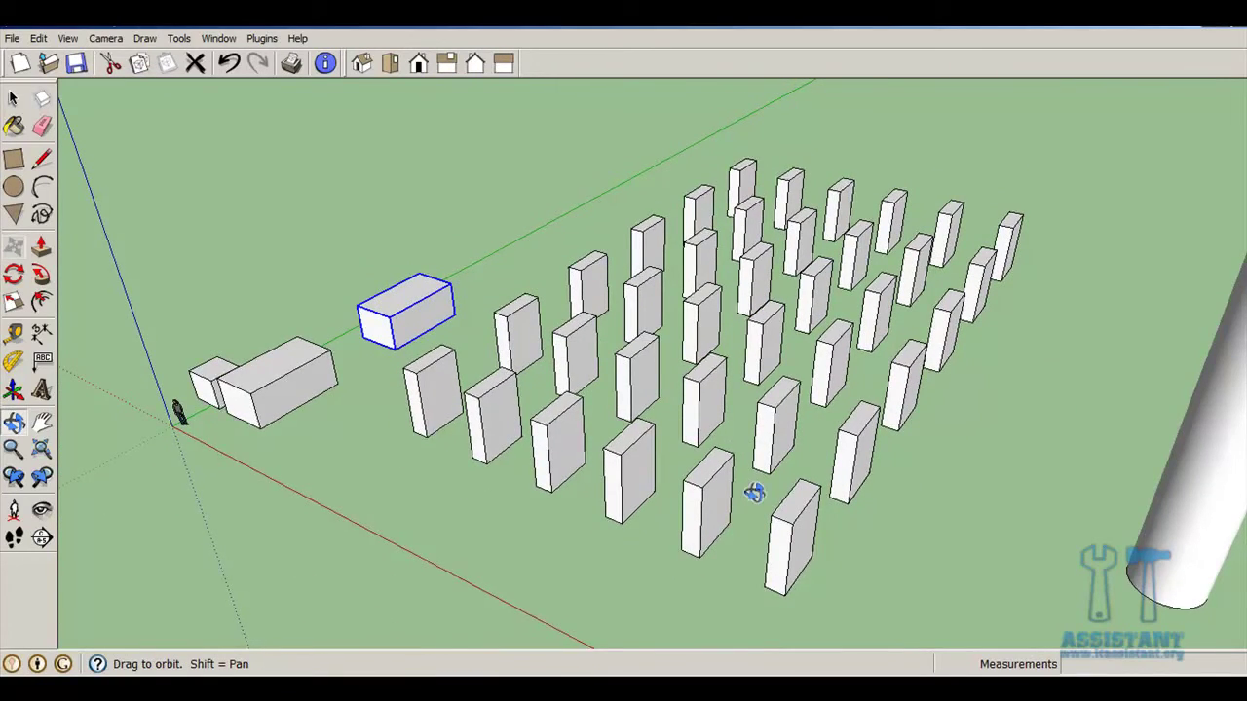
{"action": "mouse_move", "coordinate": [752, 481]}
{"action": "middle_mouse_down"}
{"action": "mouse_move", "coordinate": [563, 435]}
{"action": "mouse_move", "coordinate": [841, 438]}
{"action": "middle_mouse_up"}
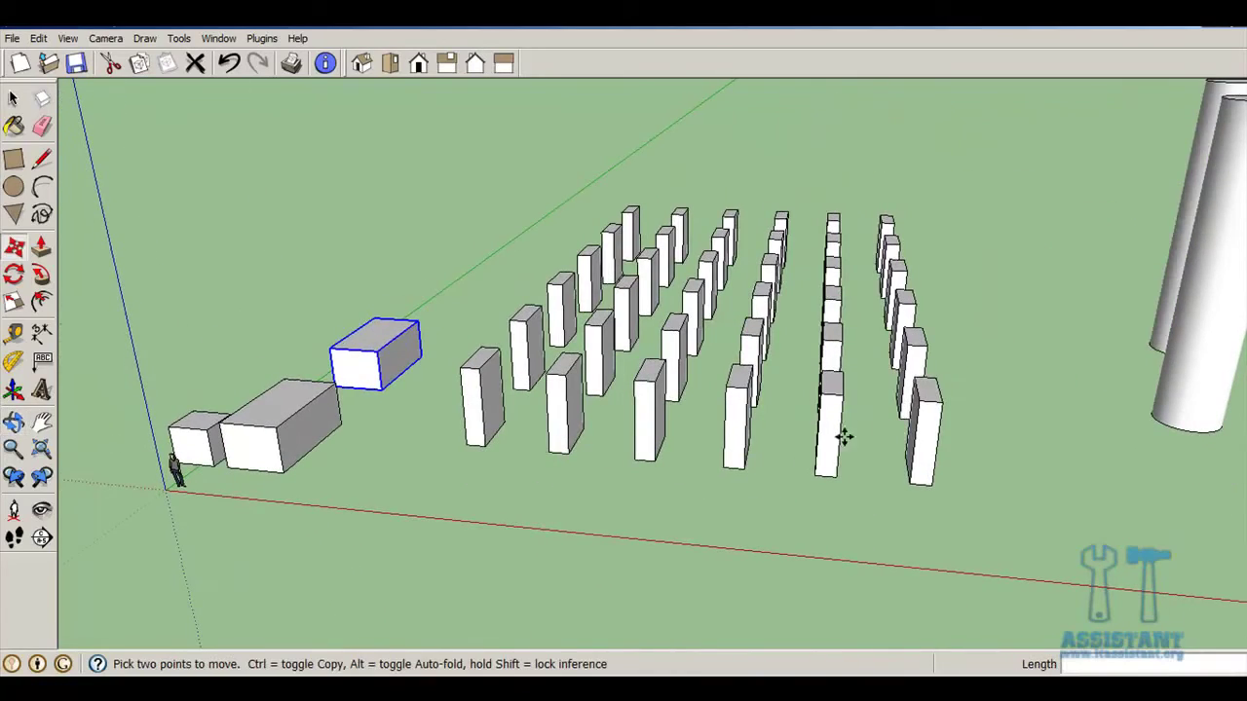
{"action": "scroll", "coordinate": [465, 414], "scroll_direction": "up", "scroll_amount": 3}
{"action": "scroll", "coordinate": [465, 413], "scroll_direction": "down", "scroll_amount": 2}
{"action": "scroll", "coordinate": [727, 381], "scroll_direction": "down", "scroll_amount": 2}
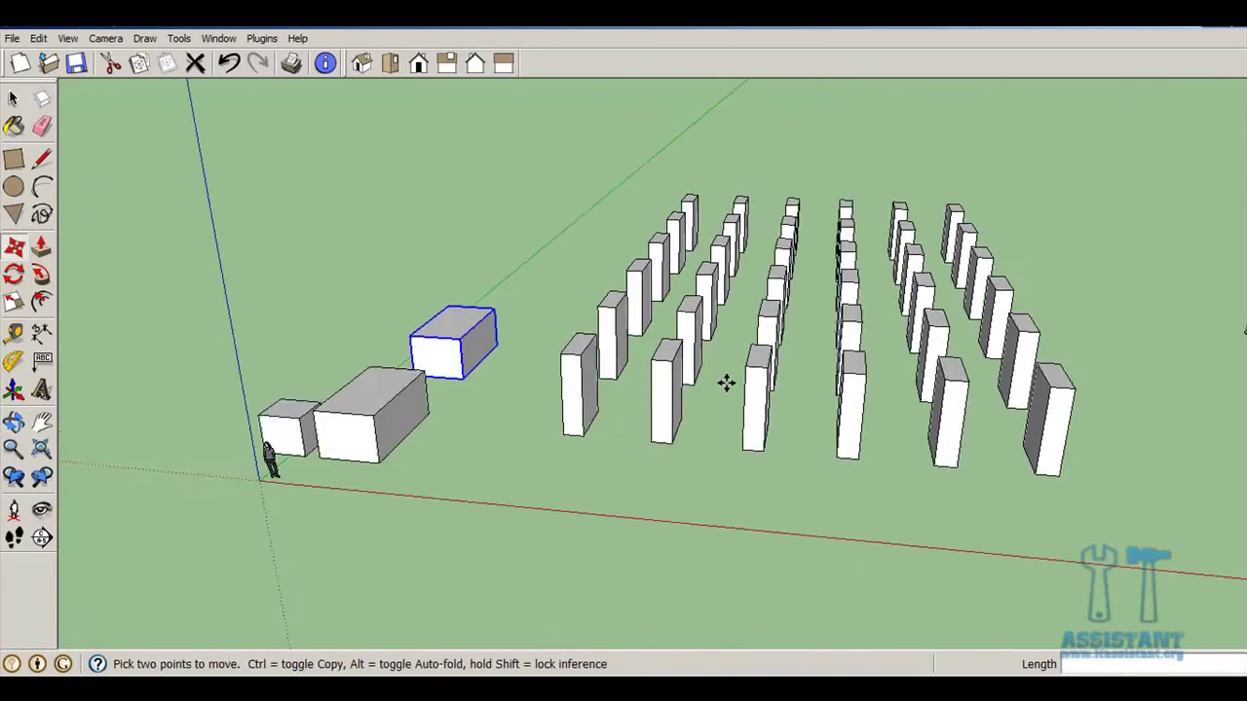
{"action": "mouse_move", "coordinate": [727, 381]}
{"action": "middle_mouse_down"}
{"action": "mouse_move", "coordinate": [1007, 403]}
{"action": "mouse_move", "coordinate": [894, 407]}
{"action": "mouse_move", "coordinate": [793, 392]}
{"action": "middle_mouse_up"}
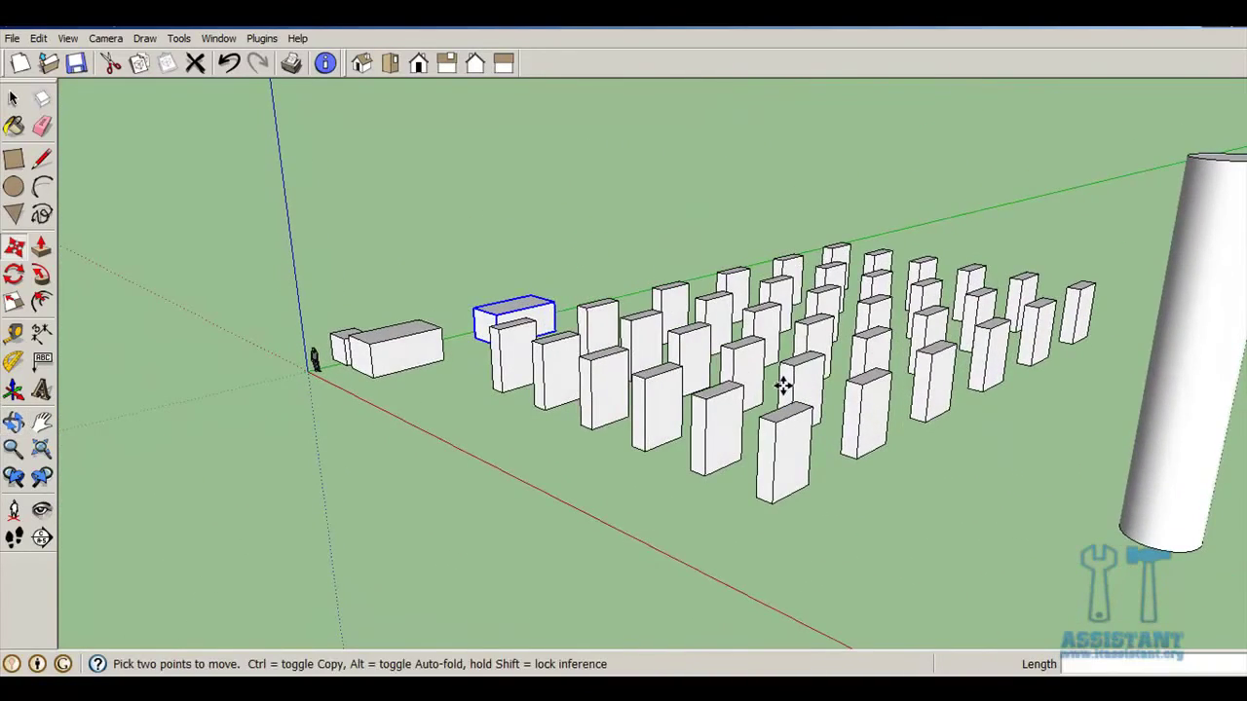
{"action": "scroll", "coordinate": [789, 385], "scroll_direction": "down", "scroll_amount": 2}
{"action": "middle_click_drag", "start_coordinate": [665, 362], "coordinate": [735, 371]}
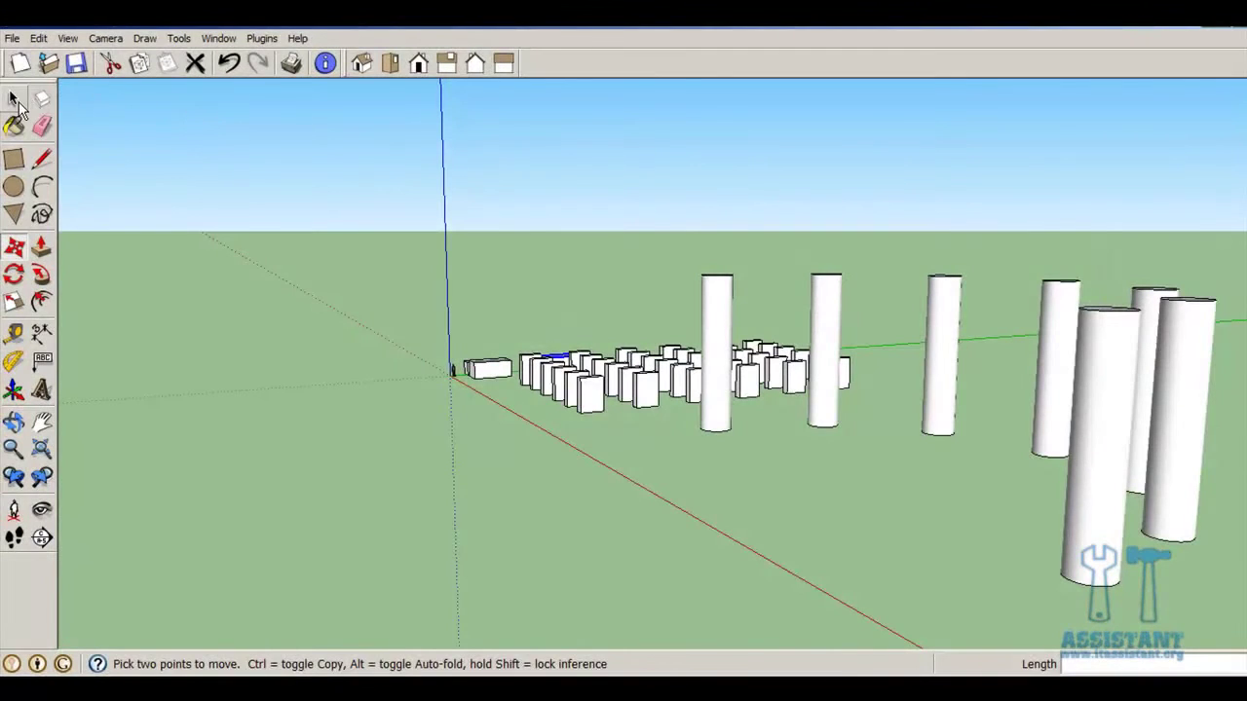
{"action": "left_click", "coordinate": [15, 99]}
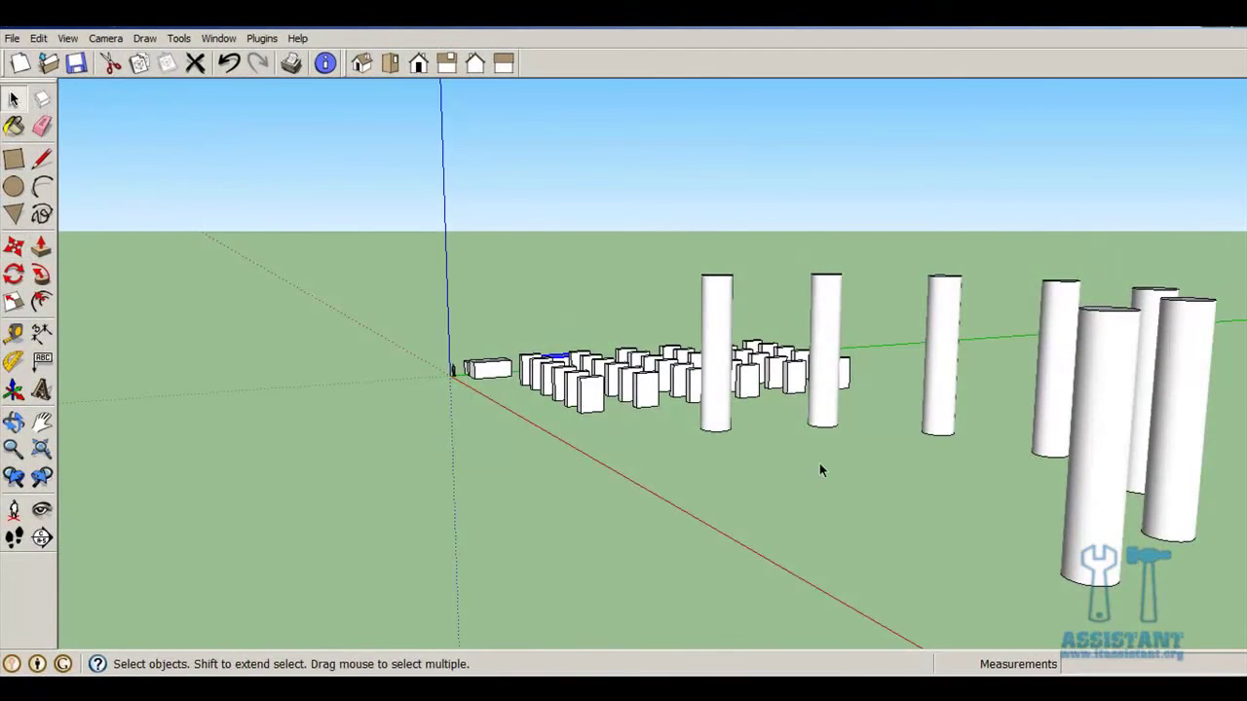
{"action": "left_click", "coordinate": [820, 463]}
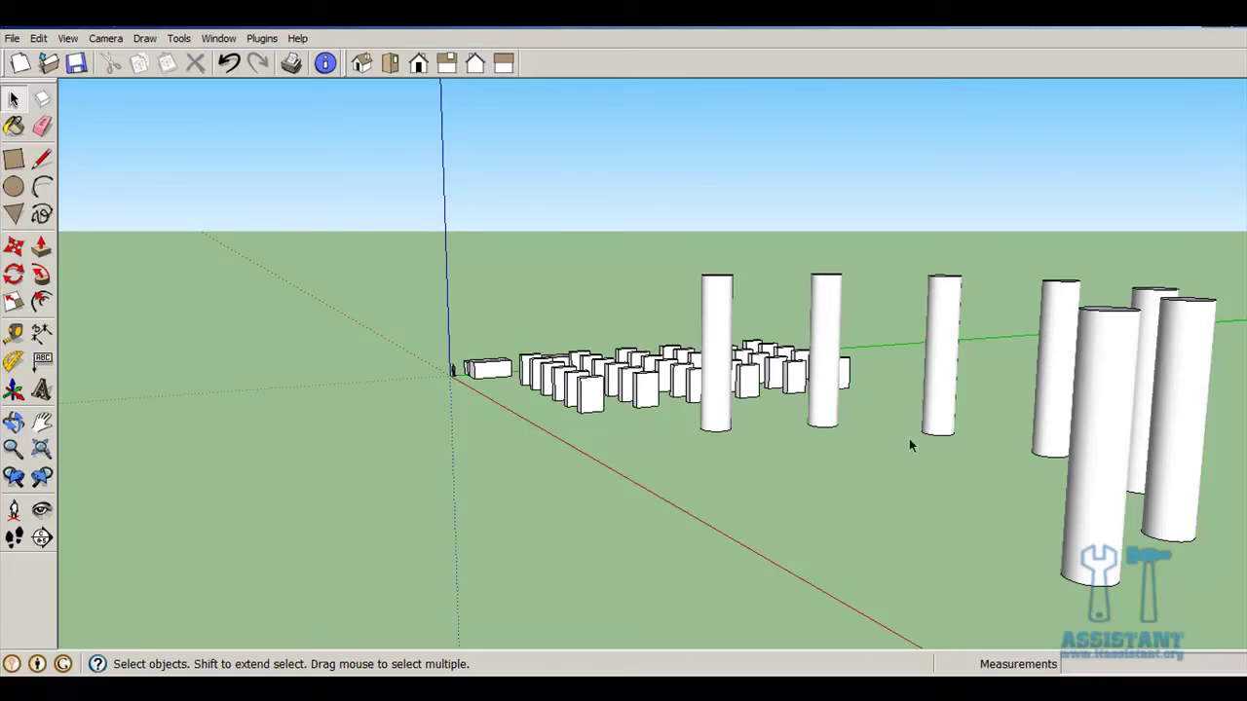
{"action": "middle_click_drag", "start_coordinate": [786, 354], "coordinate": [888, 414]}
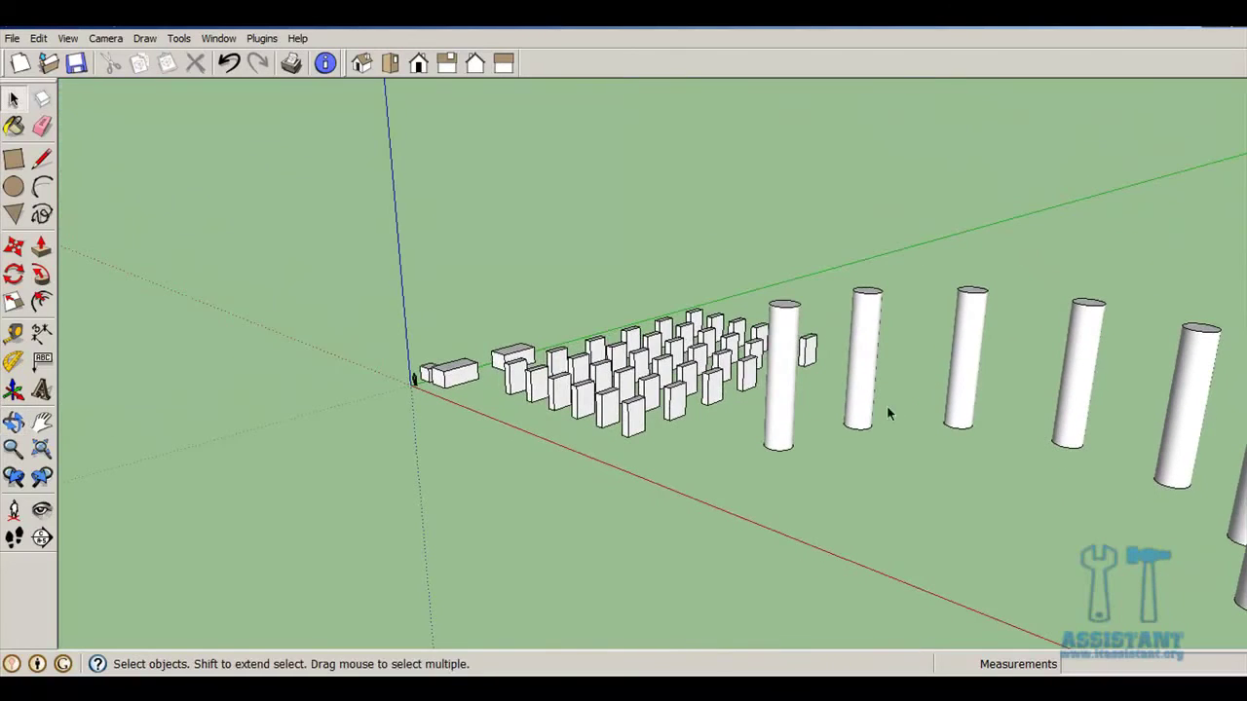
{"action": "left_click", "coordinate": [609, 399]}
{"action": "scroll", "coordinate": [659, 358], "scroll_direction": "up", "scroll_amount": 3}
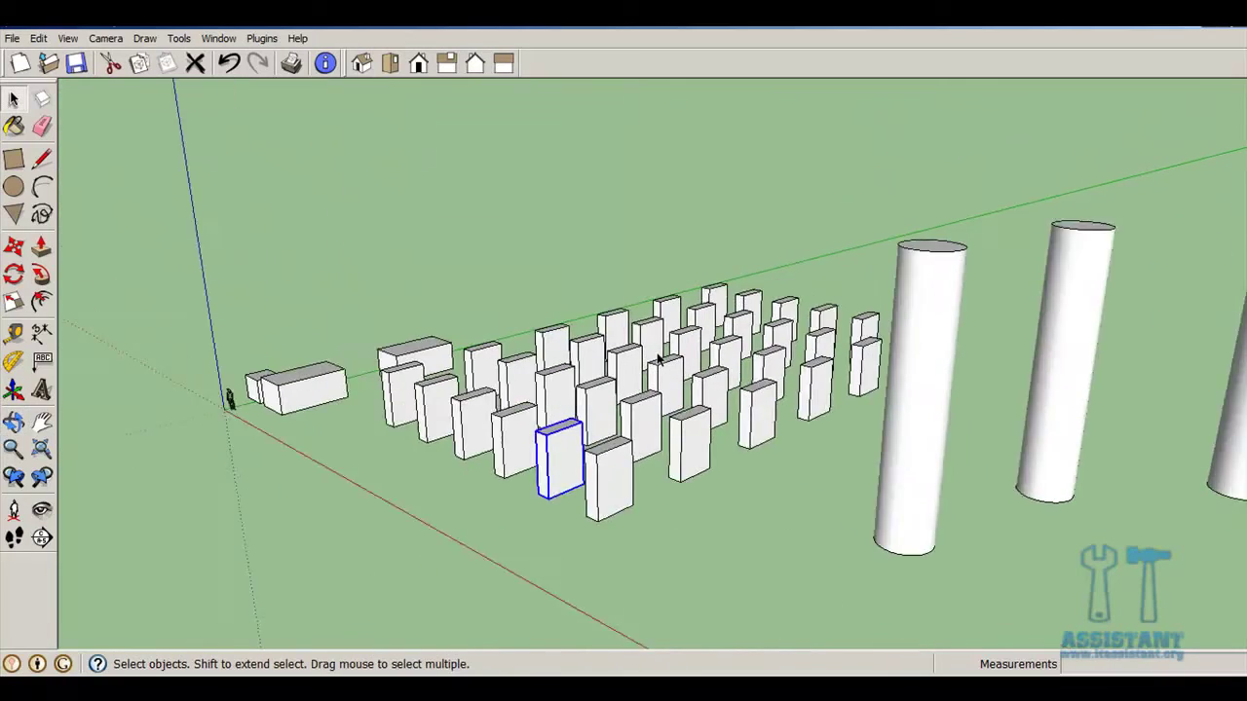
{"action": "scroll", "coordinate": [659, 359], "scroll_direction": "down", "scroll_amount": 2}
{"action": "middle_click_drag", "start_coordinate": [658, 358], "coordinate": [776, 570]}
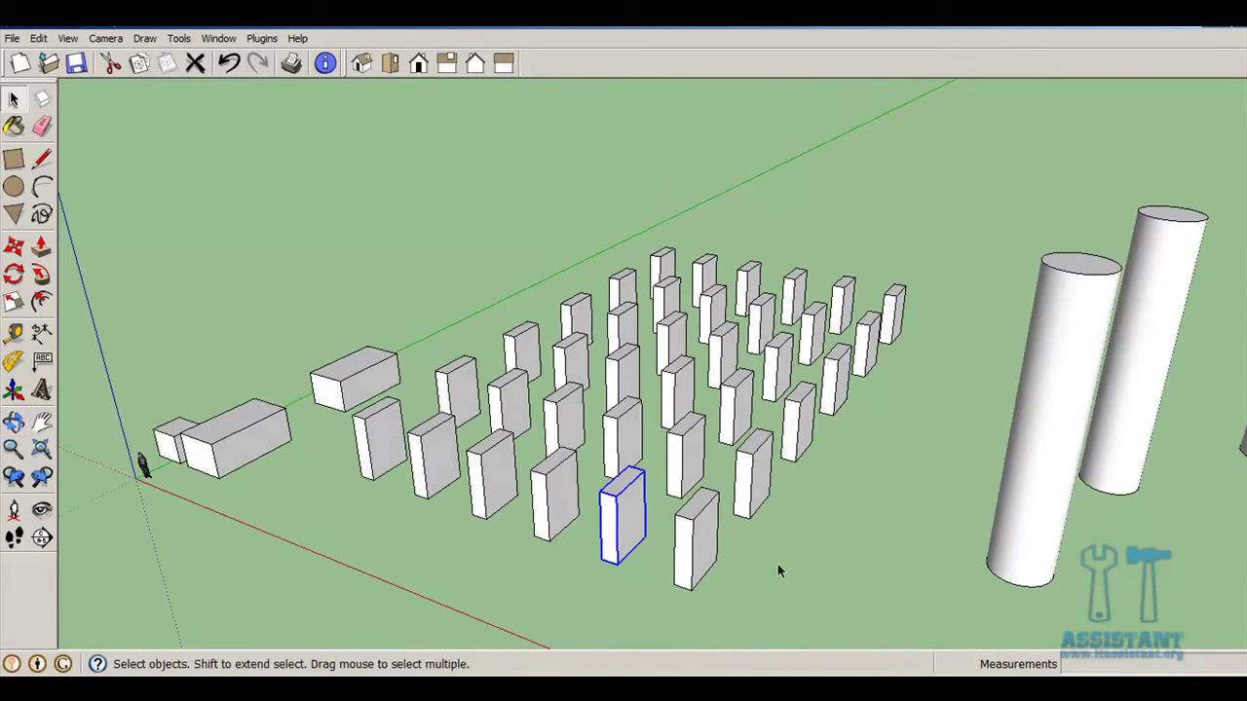
{"action": "left_click", "coordinate": [778, 570]}
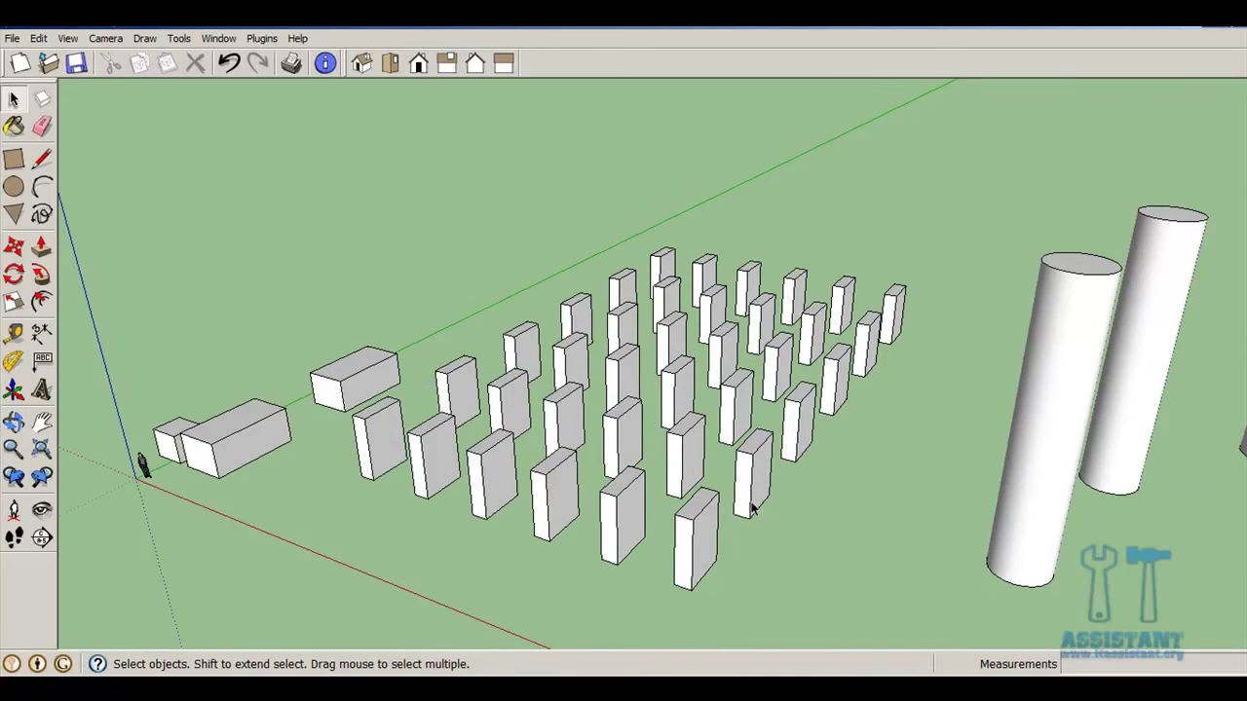
{"action": "middle_click_drag", "start_coordinate": [1180, 571], "coordinate": [804, 409]}
{"action": "scroll", "coordinate": [805, 409], "scroll_direction": "down", "scroll_amount": 3}
{"action": "middle_click_drag", "start_coordinate": [985, 324], "coordinate": [821, 328]}
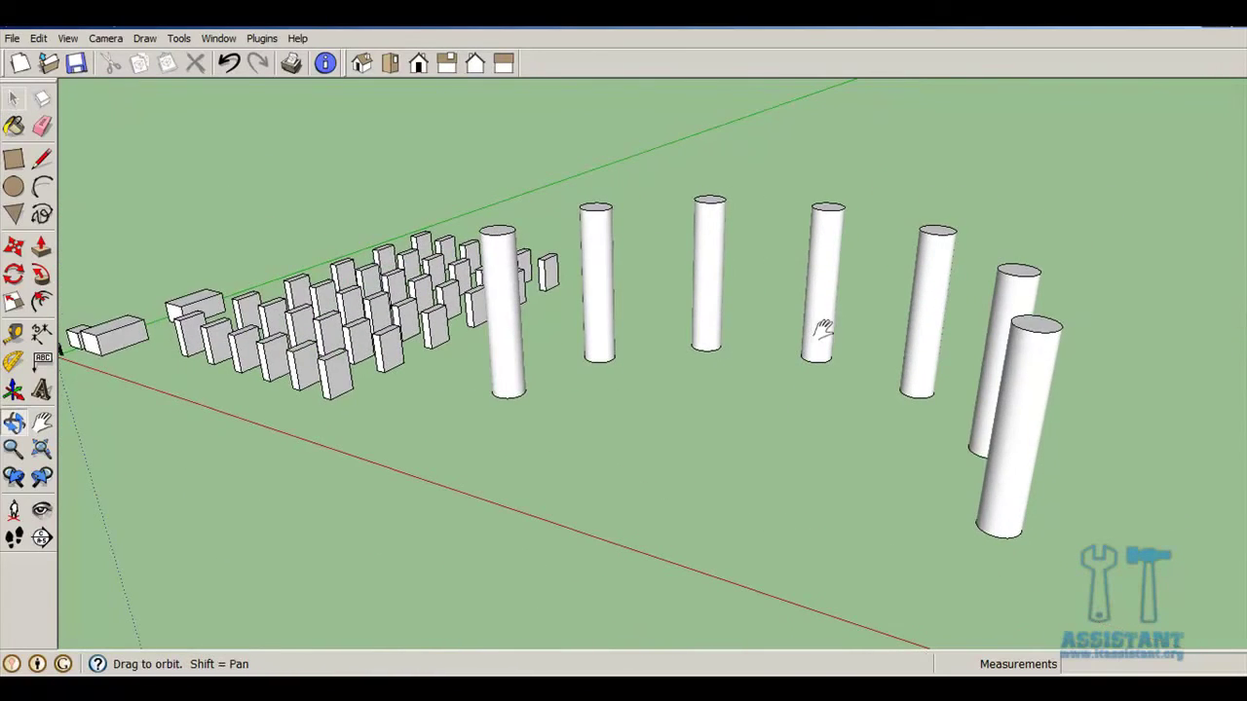
{"action": "middle_click_drag", "start_coordinate": [734, 315], "coordinate": [816, 374]}
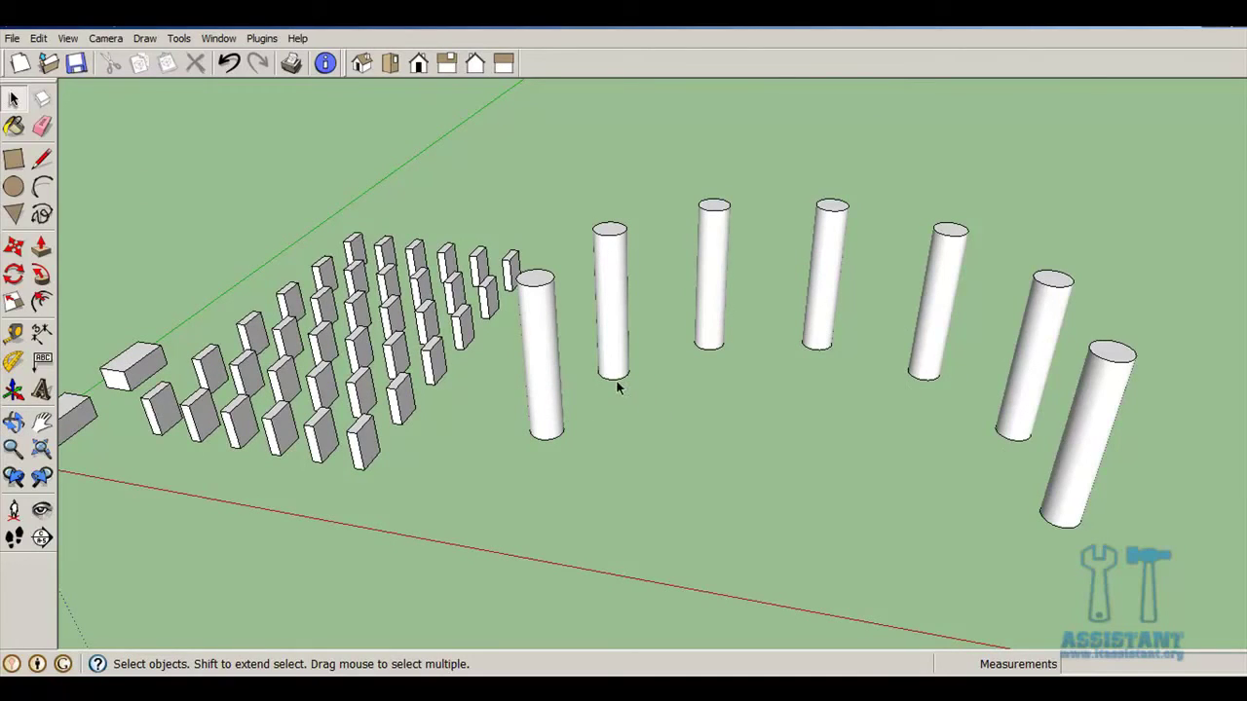
{"action": "left_click", "coordinate": [554, 386]}
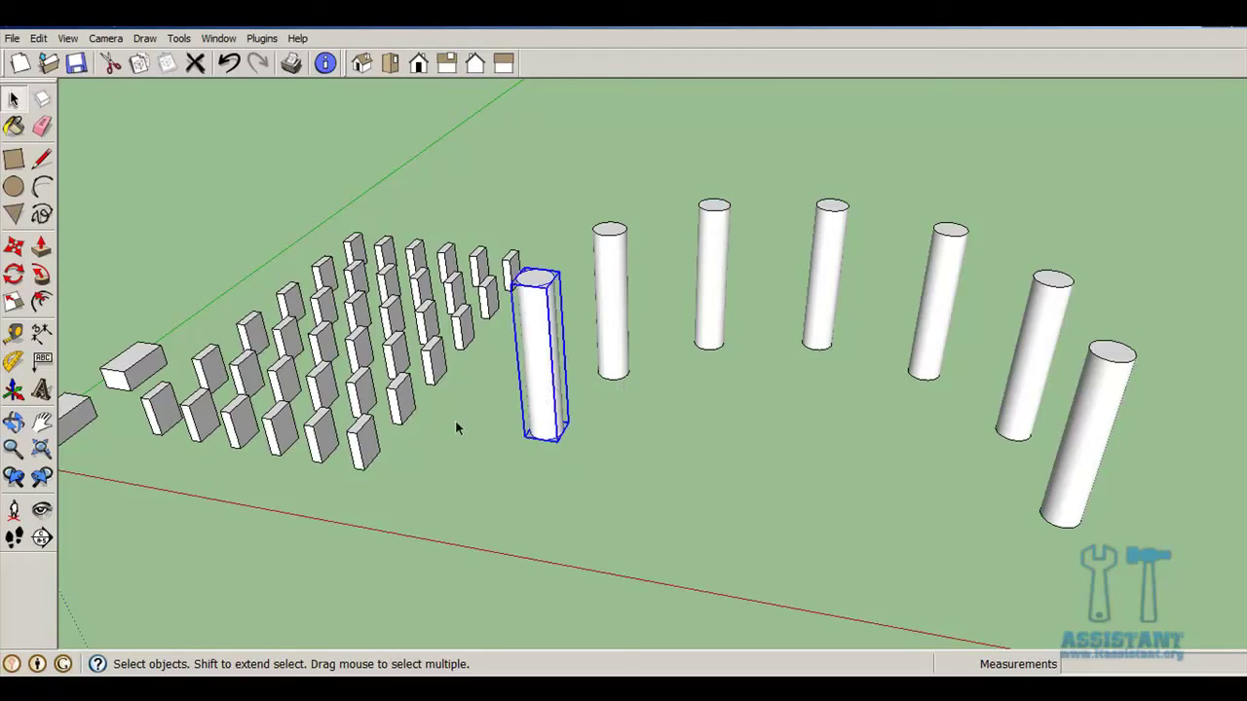
{"action": "middle_click_drag", "start_coordinate": [455, 420], "coordinate": [180, 399]}
{"action": "scroll", "coordinate": [180, 400], "scroll_direction": "up", "scroll_amount": 2}
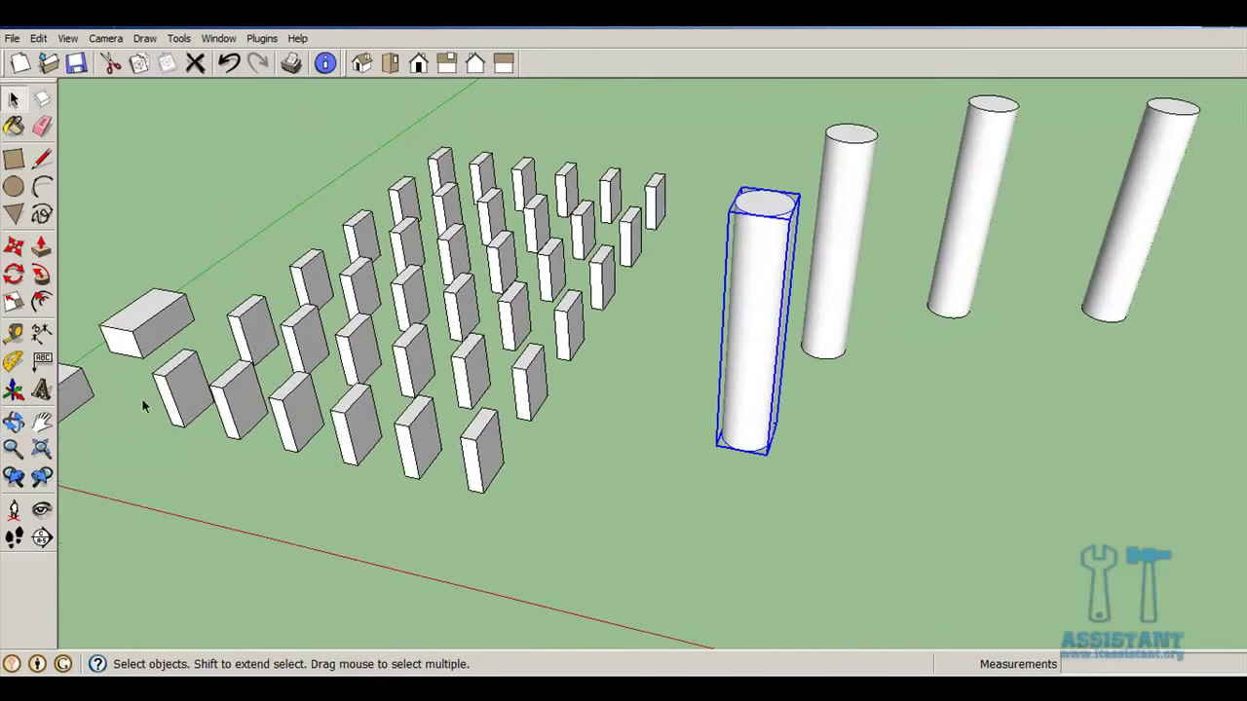
{"action": "scroll", "coordinate": [171, 385], "scroll_direction": "up", "scroll_amount": 2}
{"action": "middle_click_drag", "start_coordinate": [261, 386], "coordinate": [520, 445]}
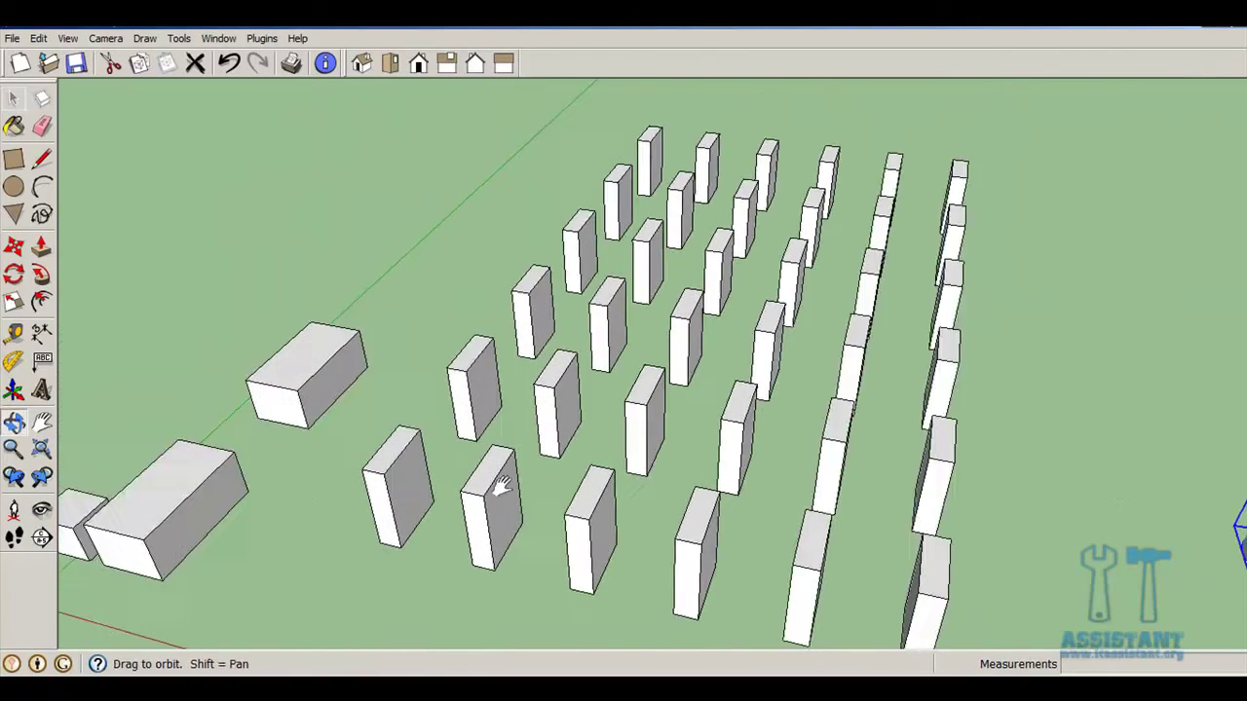
{"action": "mouse_move", "coordinate": [837, 572]}
{"action": "middle_mouse_down"}
{"action": "mouse_move", "coordinate": [718, 516]}
{"action": "mouse_move", "coordinate": [743, 493]}
{"action": "middle_mouse_up"}
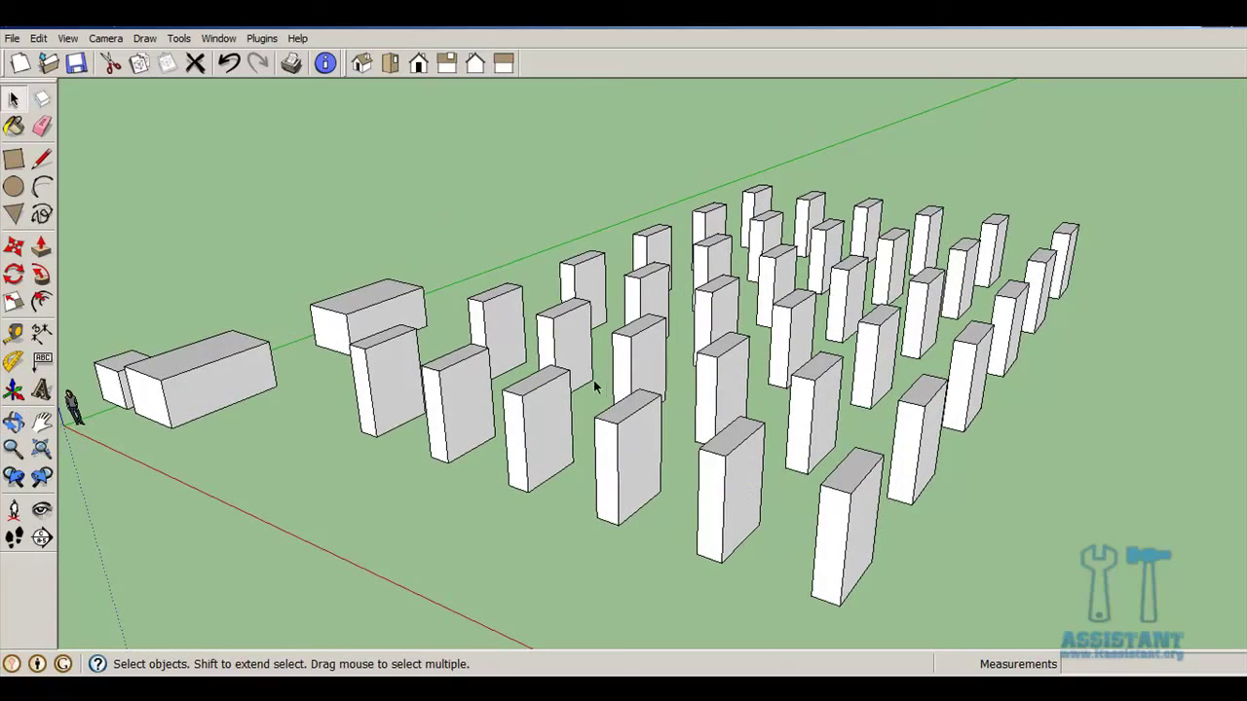
{"action": "left_click", "coordinate": [395, 356]}
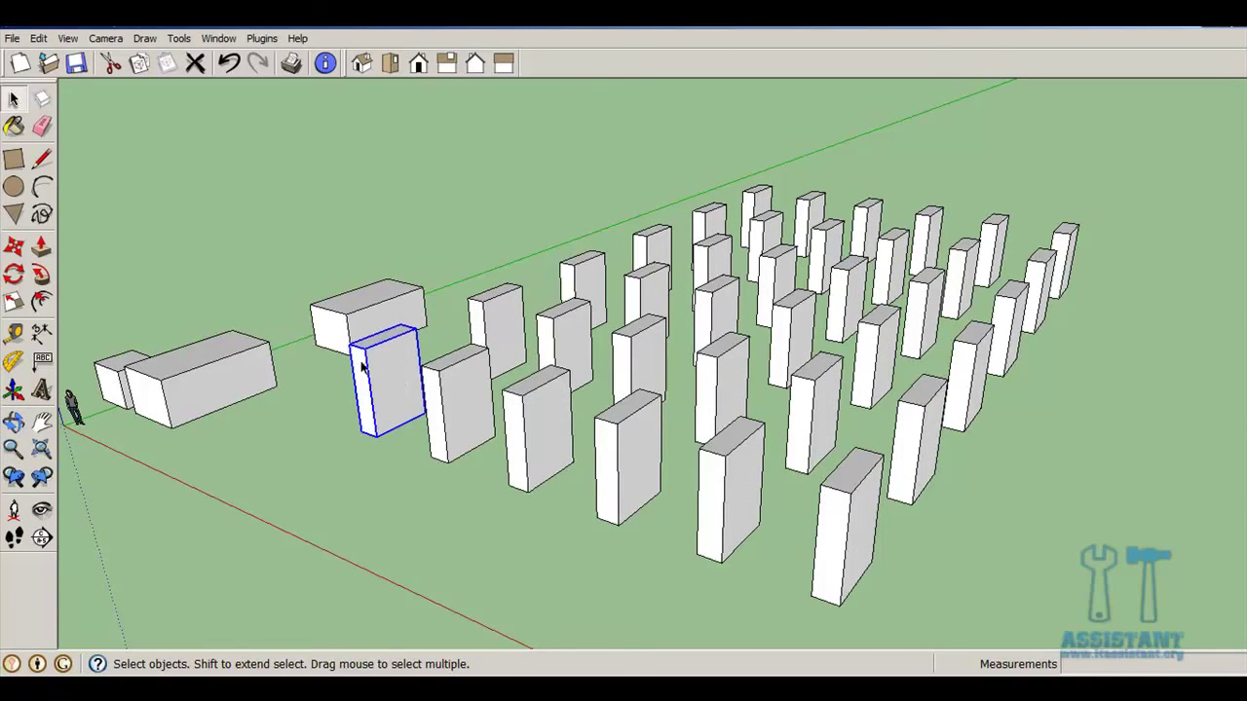
{"action": "scroll", "coordinate": [367, 370], "scroll_direction": "up", "scroll_amount": 3}
{"action": "scroll", "coordinate": [449, 376], "scroll_direction": "down", "scroll_amount": 2}
{"action": "left_click", "coordinate": [800, 526]}
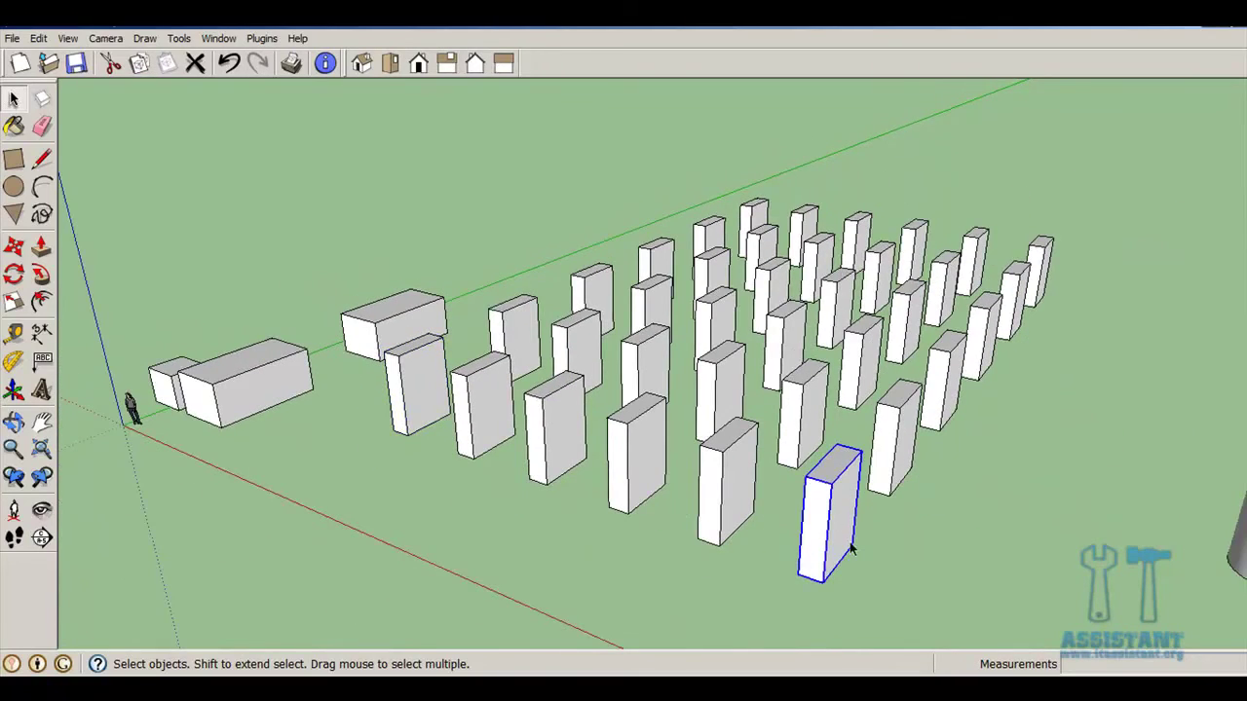
{"action": "middle_click_drag", "start_coordinate": [801, 526], "coordinate": [708, 538]}
{"action": "scroll", "coordinate": [708, 537], "scroll_direction": "up", "scroll_amount": 2}
{"action": "scroll", "coordinate": [707, 538], "scroll_direction": "up", "scroll_amount": 2}
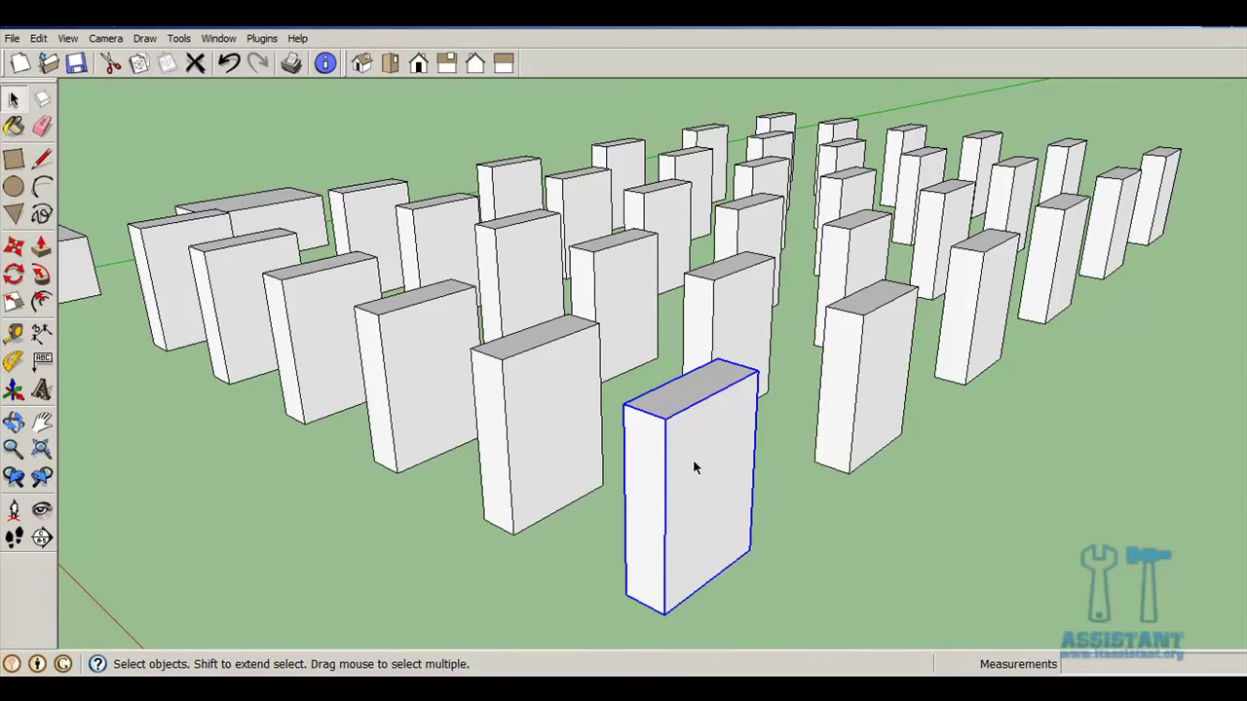
Double-click the grid's front box into component editing and orbit in close to it
{"action": "left_click", "coordinate": [845, 532]}
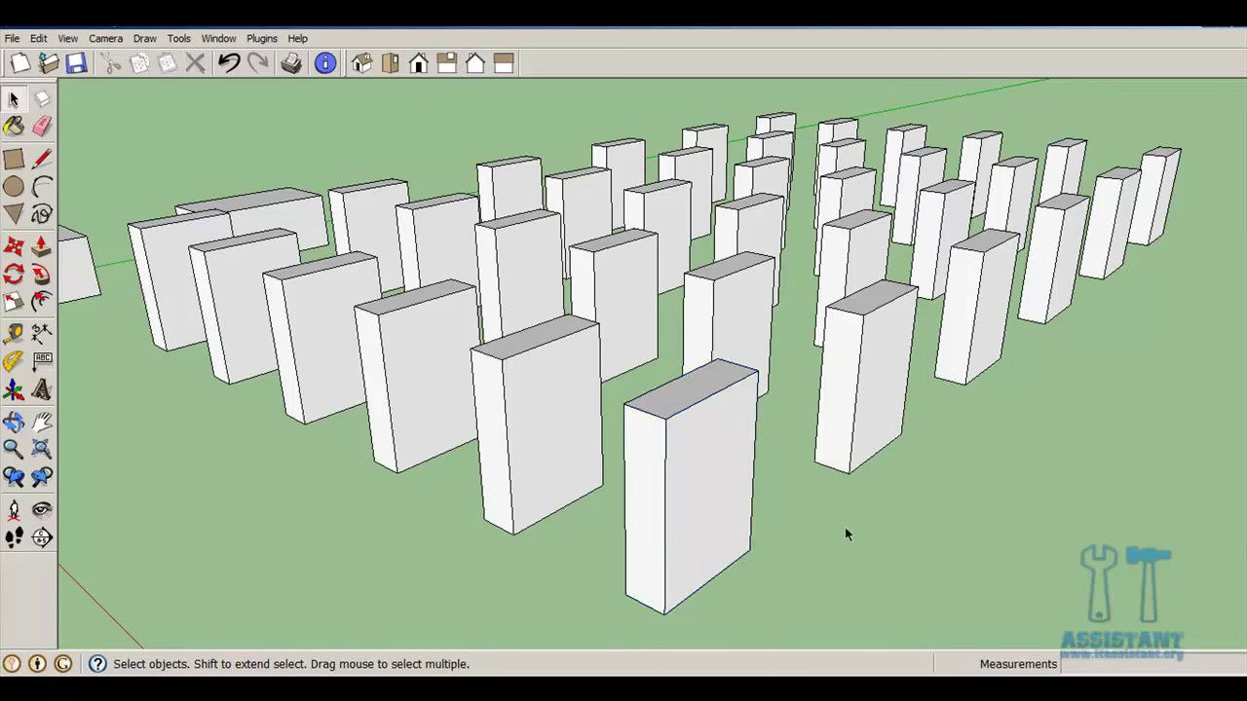
{"action": "left_click", "coordinate": [708, 479]}
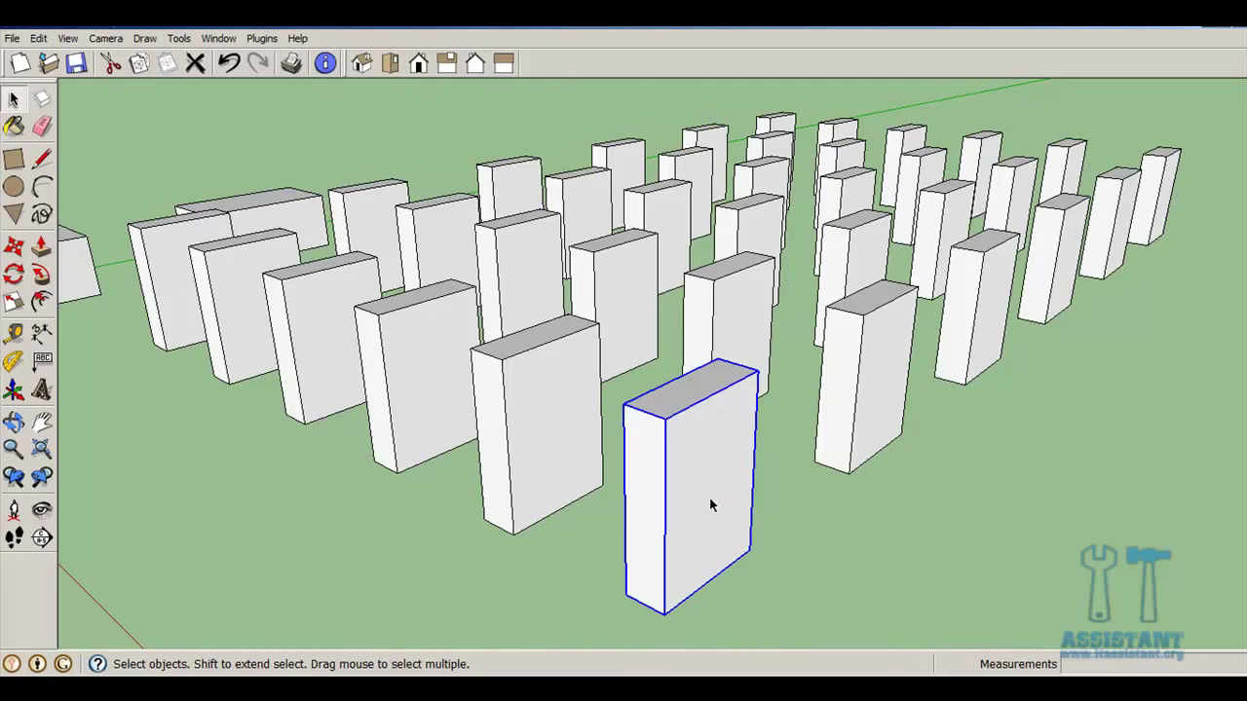
{"action": "double_click", "coordinate": [704, 501]}
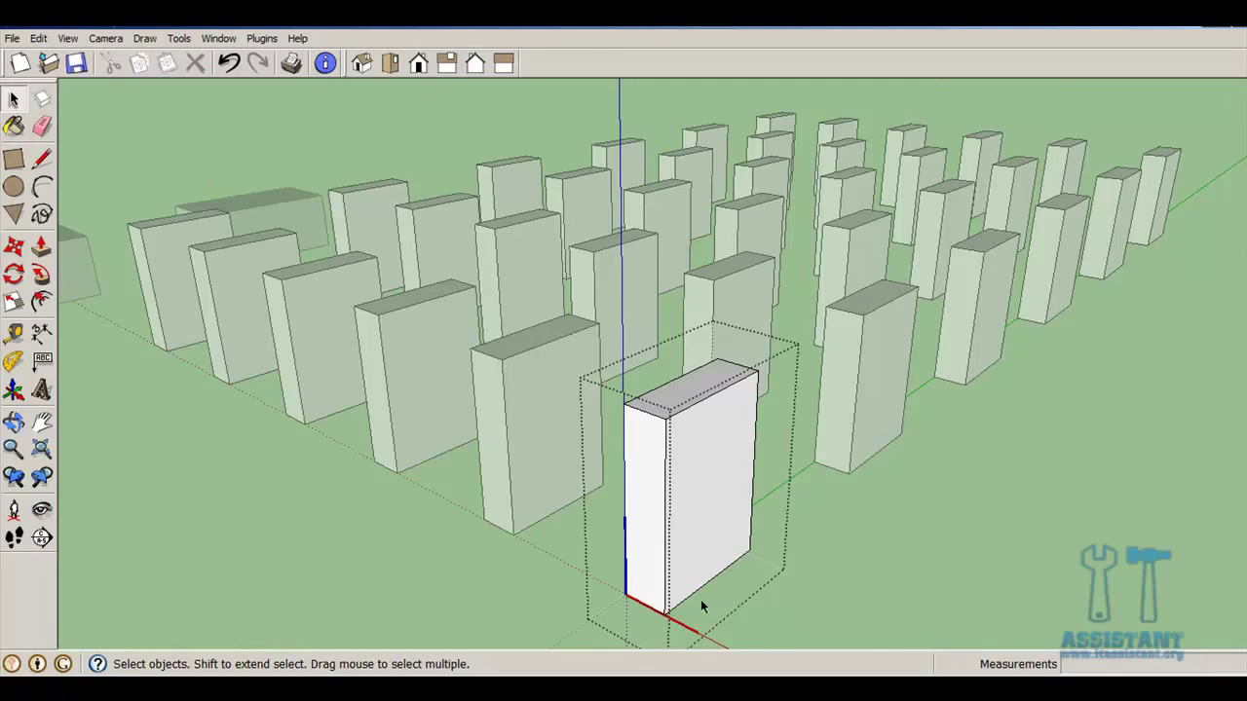
{"action": "middle_click_drag", "start_coordinate": [701, 604], "coordinate": [648, 565]}
{"action": "scroll", "coordinate": [633, 548], "scroll_direction": "up", "scroll_amount": 4}
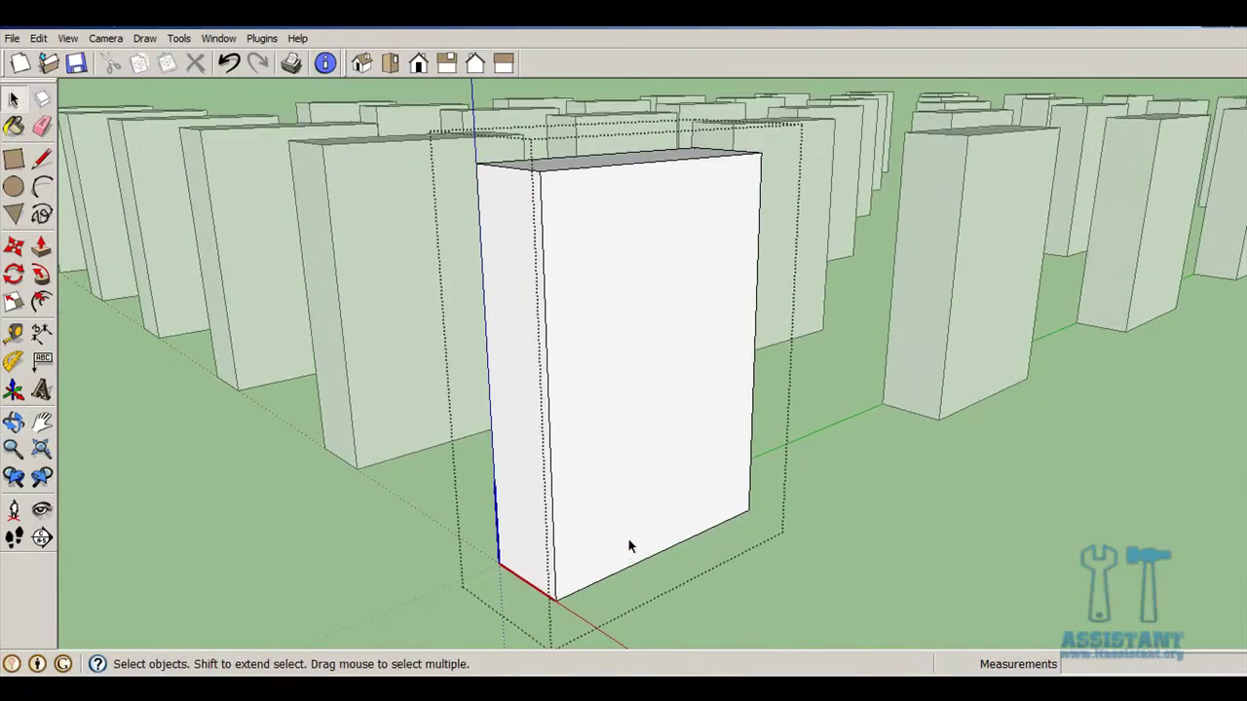
{"action": "mouse_move", "coordinate": [593, 423]}
{"action": "middle_mouse_down"}
{"action": "mouse_move", "coordinate": [666, 454]}
{"action": "mouse_move", "coordinate": [645, 438]}
{"action": "middle_mouse_up"}
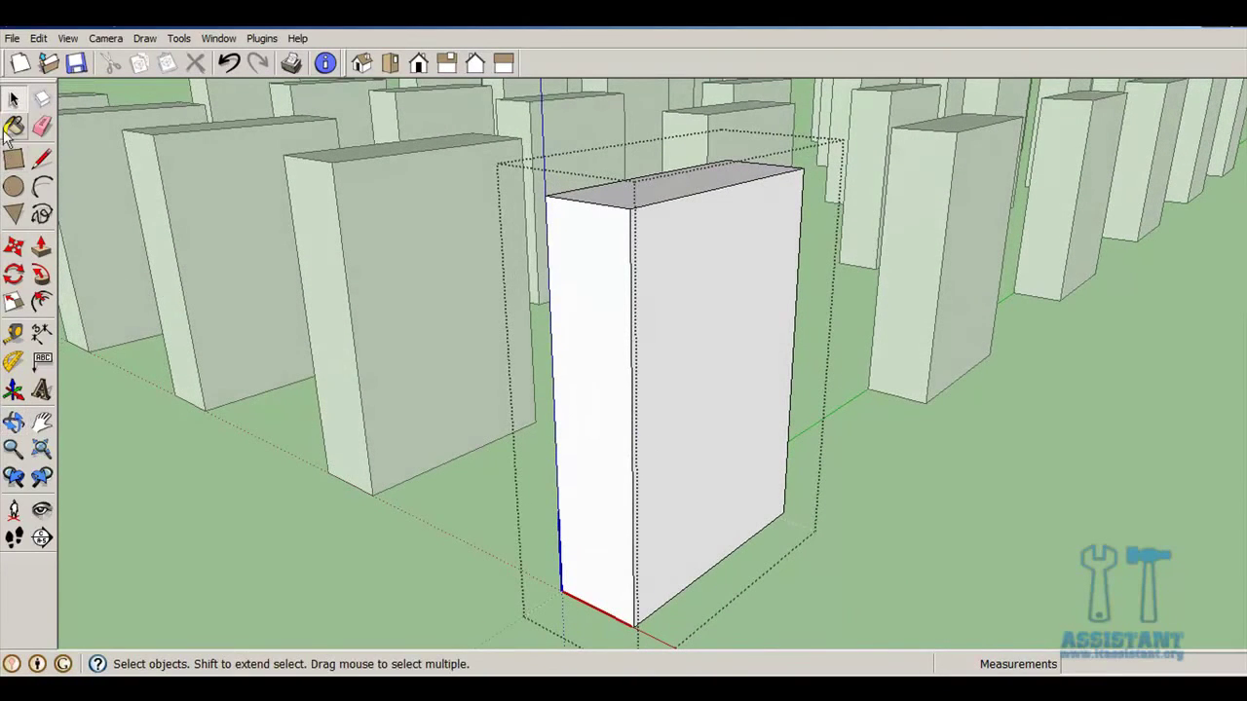
Draw a diagonal line across the box from its top corner to the bottom corner
{"action": "key", "text": "ctrl+a"}
{"action": "middle_click_drag", "start_coordinate": [698, 330], "coordinate": [617, 340]}
{"action": "left_click", "coordinate": [41, 159]}
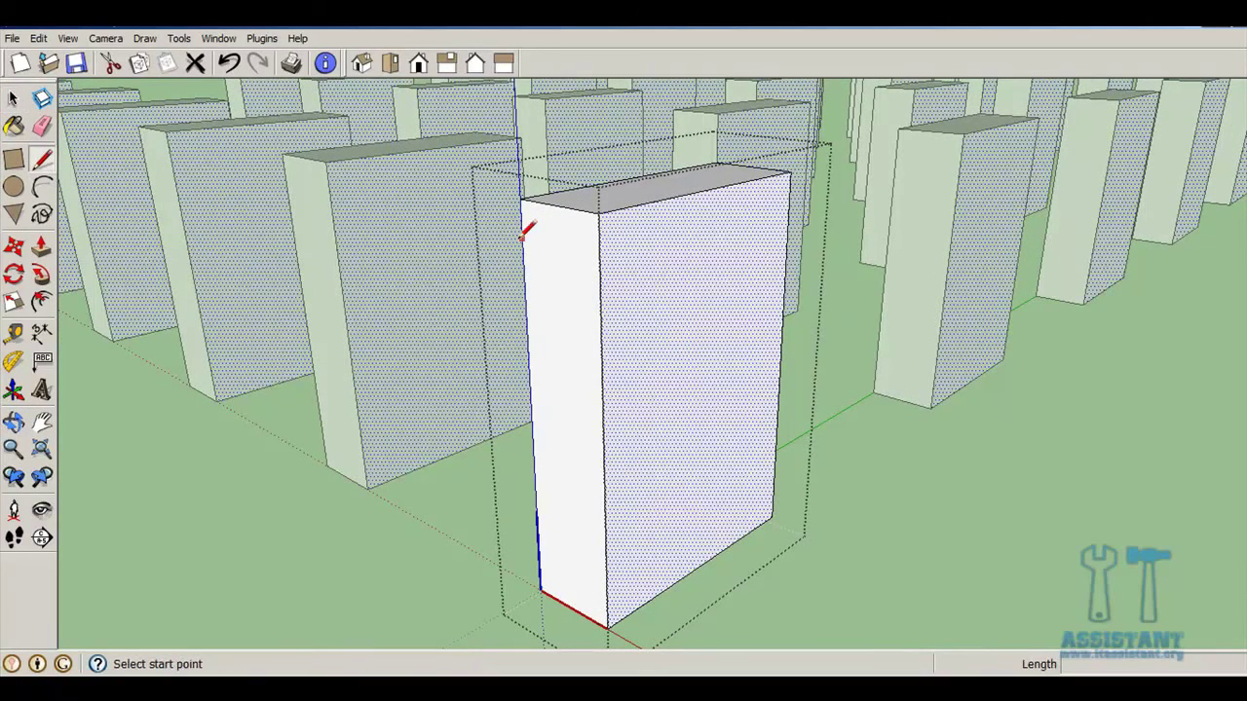
{"action": "left_click", "coordinate": [520, 199]}
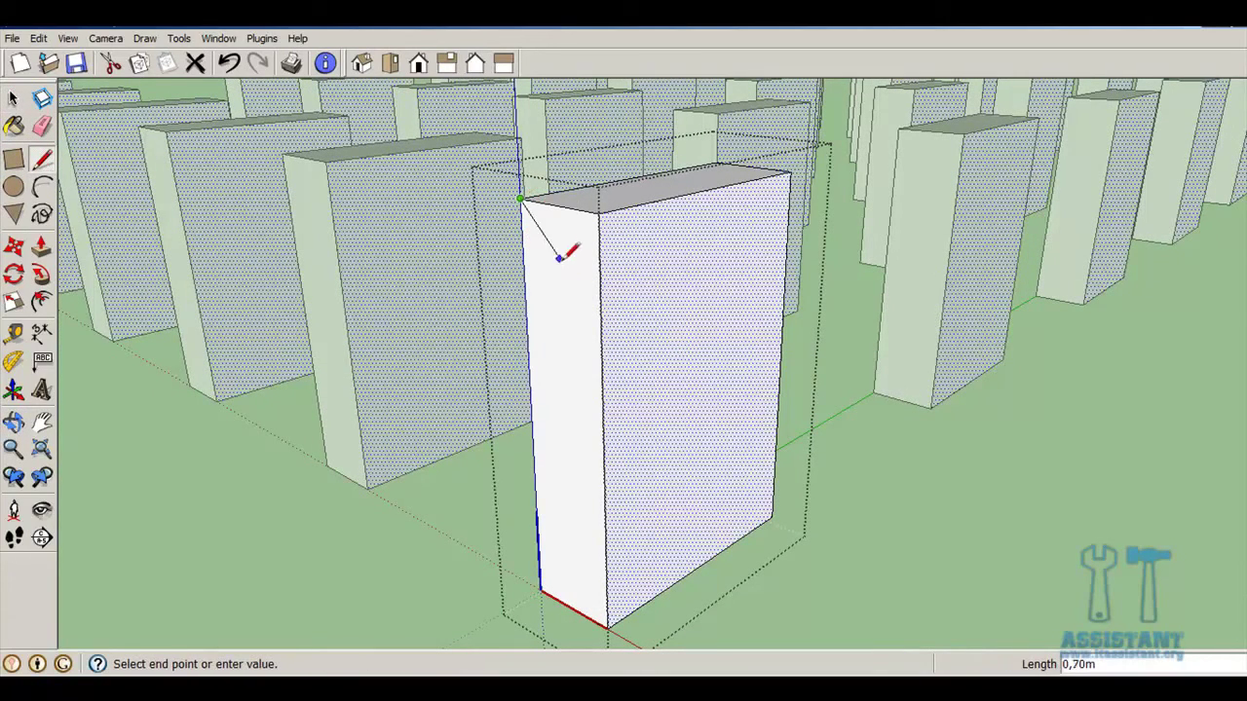
{"action": "left_click", "coordinate": [607, 624]}
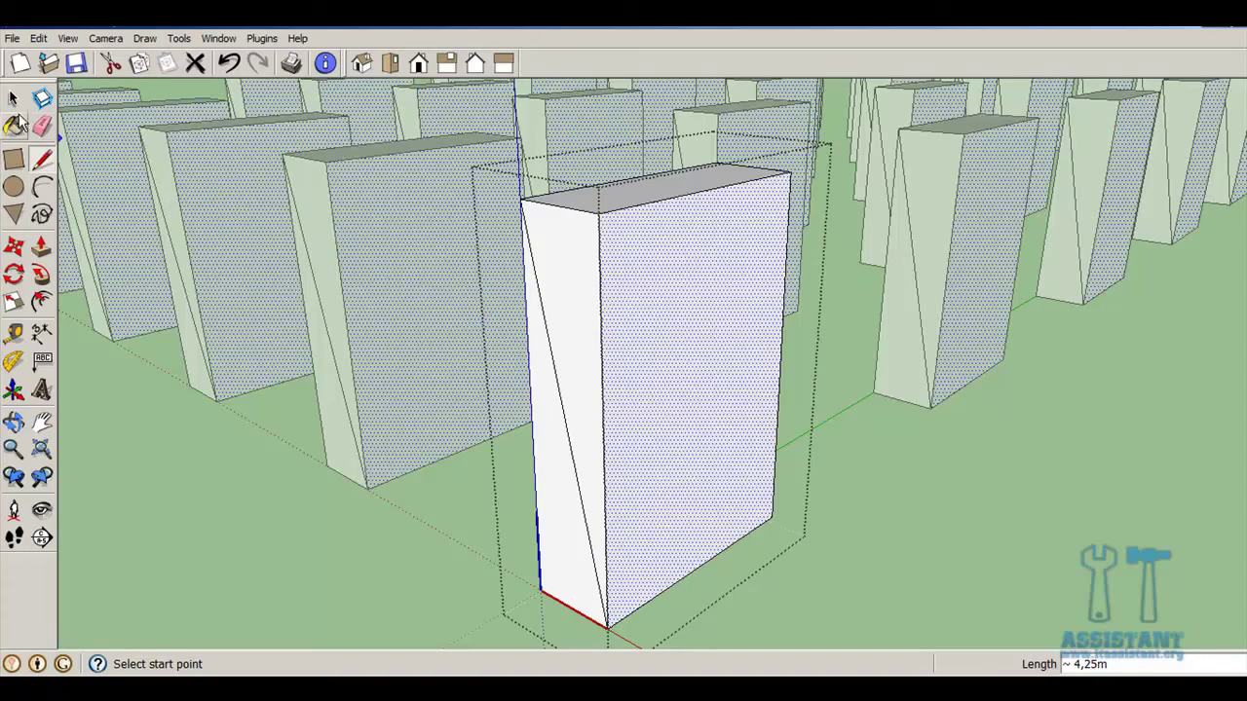
Push the triangular side face in 2.86 m so the box tapers into a wedge
{"action": "left_click", "coordinate": [42, 250]}
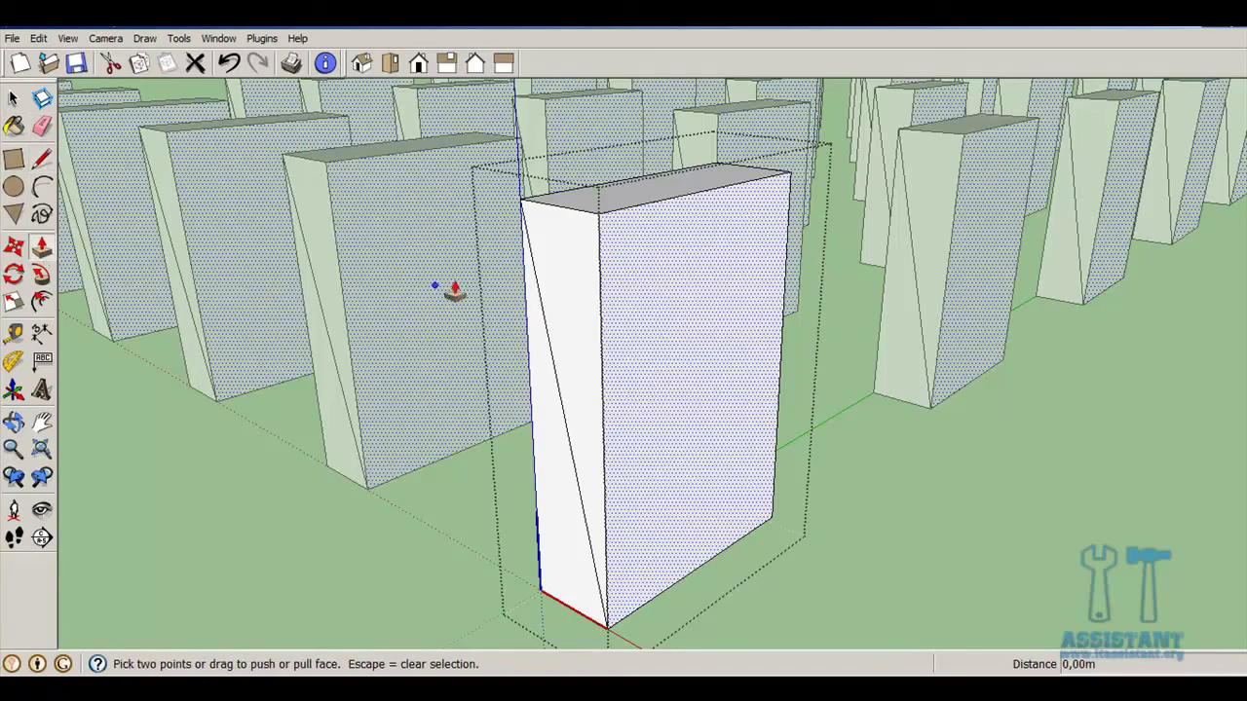
{"action": "left_click", "coordinate": [573, 301]}
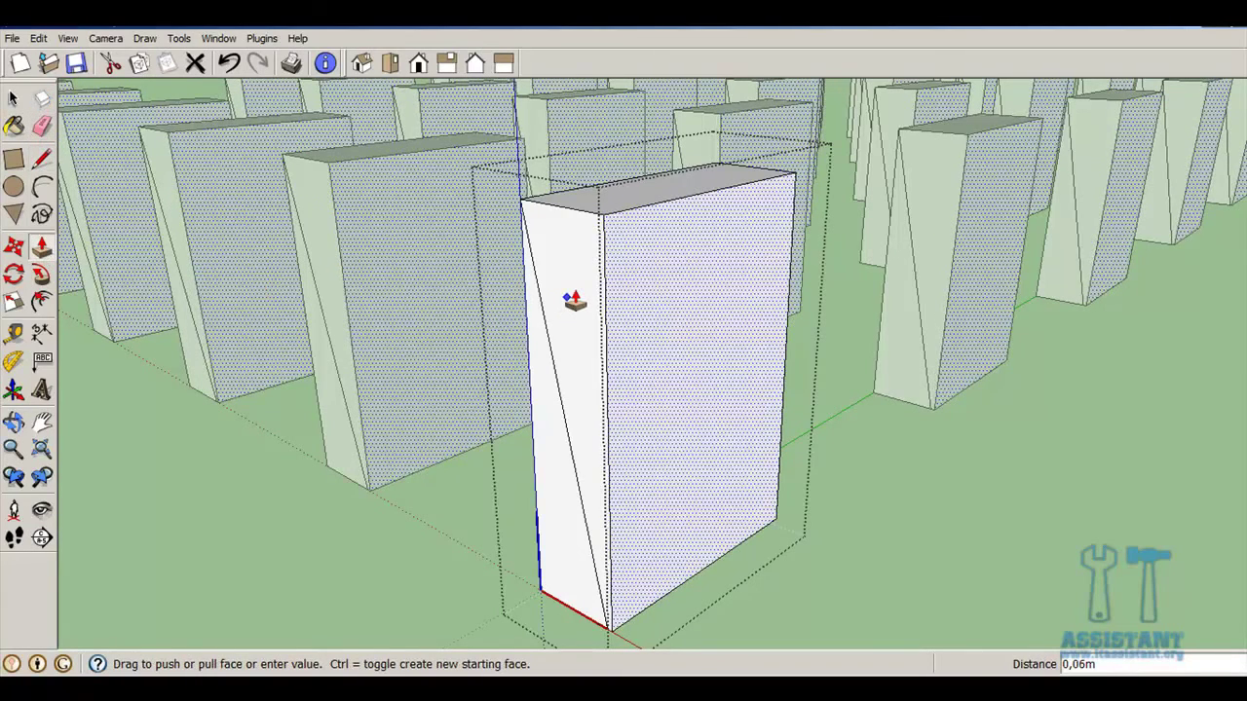
{"action": "left_click", "coordinate": [571, 297]}
{"action": "left_click", "coordinate": [551, 289]}
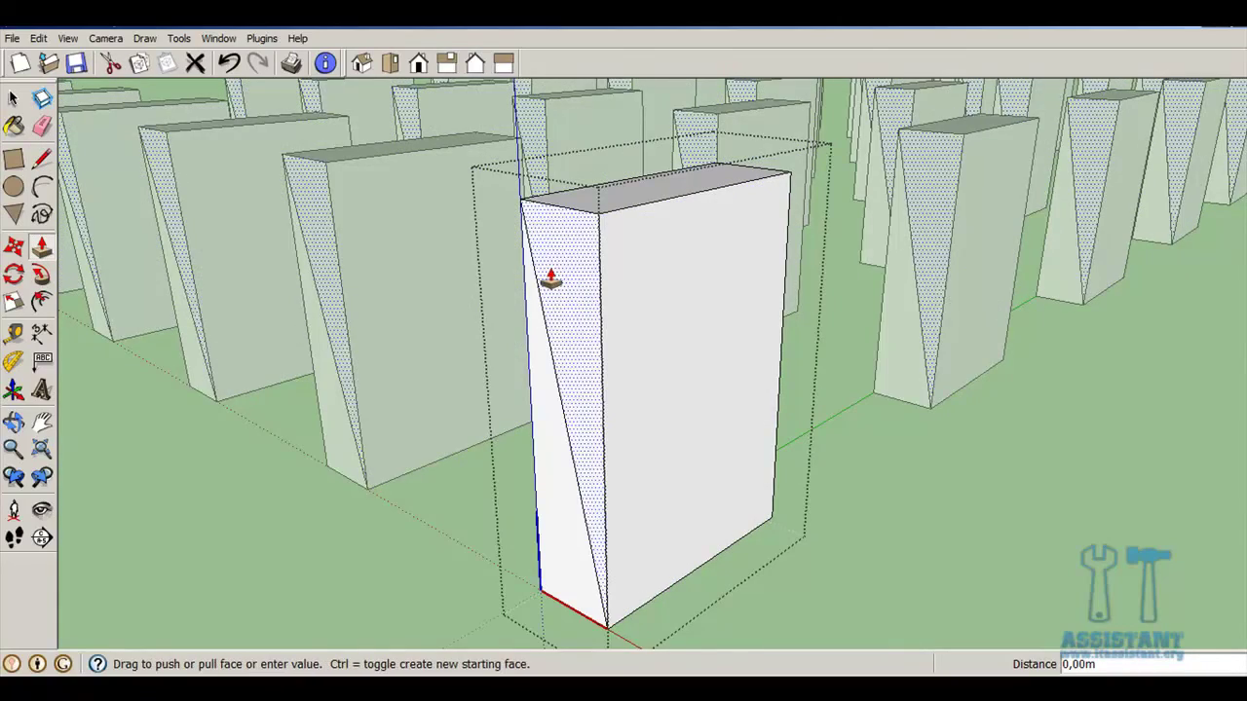
{"action": "left_click", "coordinate": [714, 172]}
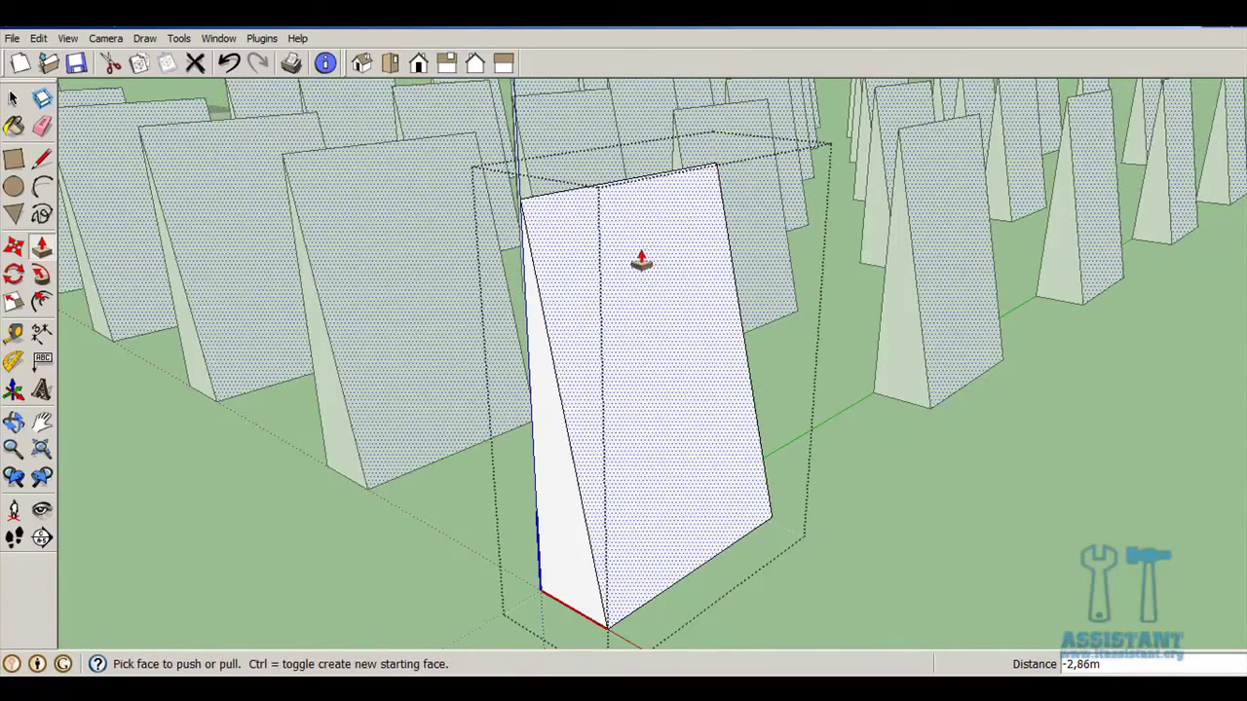
{"action": "key", "text": "space"}
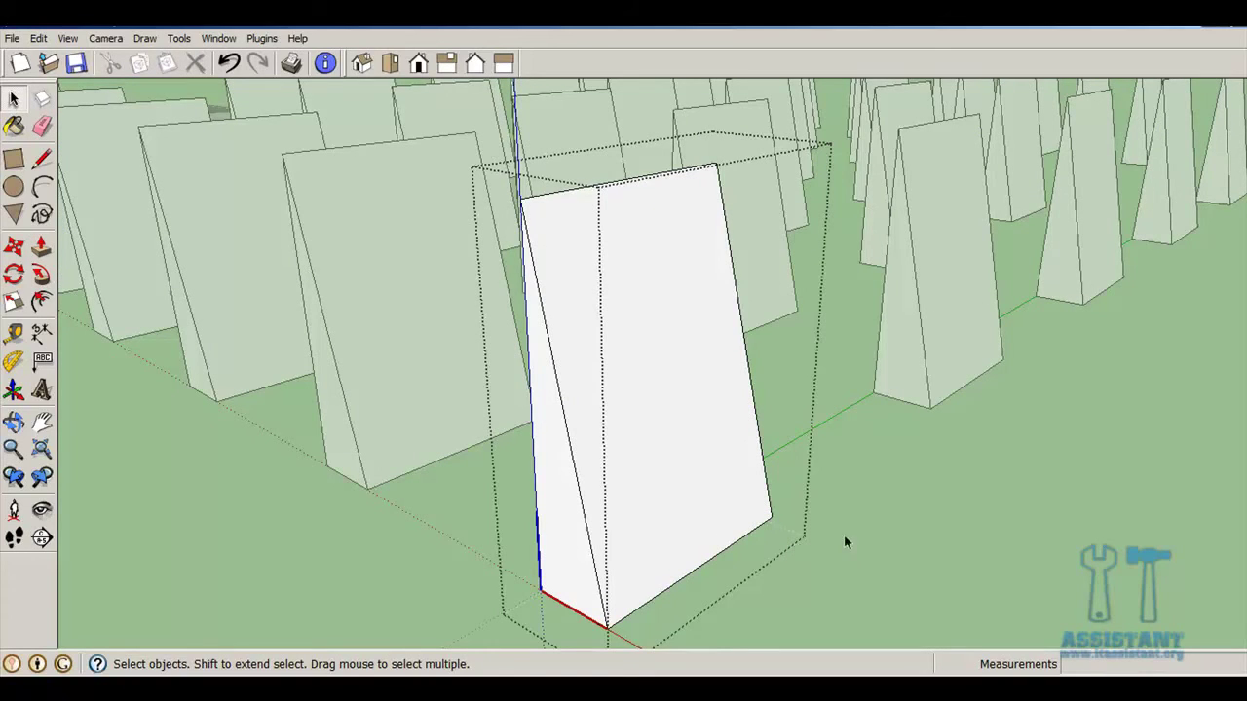
Close the wedge component and orbit around the six-by-six grid of tapered Bloc2 wedges
{"action": "left_click", "coordinate": [929, 527]}
{"action": "mouse_move", "coordinate": [929, 527]}
{"action": "middle_mouse_down"}
{"action": "mouse_move", "coordinate": [820, 398]}
{"action": "mouse_move", "coordinate": [674, 308]}
{"action": "middle_mouse_up"}
{"action": "mouse_move", "coordinate": [381, 289]}
{"action": "middle_mouse_down"}
{"action": "mouse_move", "coordinate": [953, 455]}
{"action": "mouse_move", "coordinate": [971, 512]}
{"action": "middle_mouse_up"}
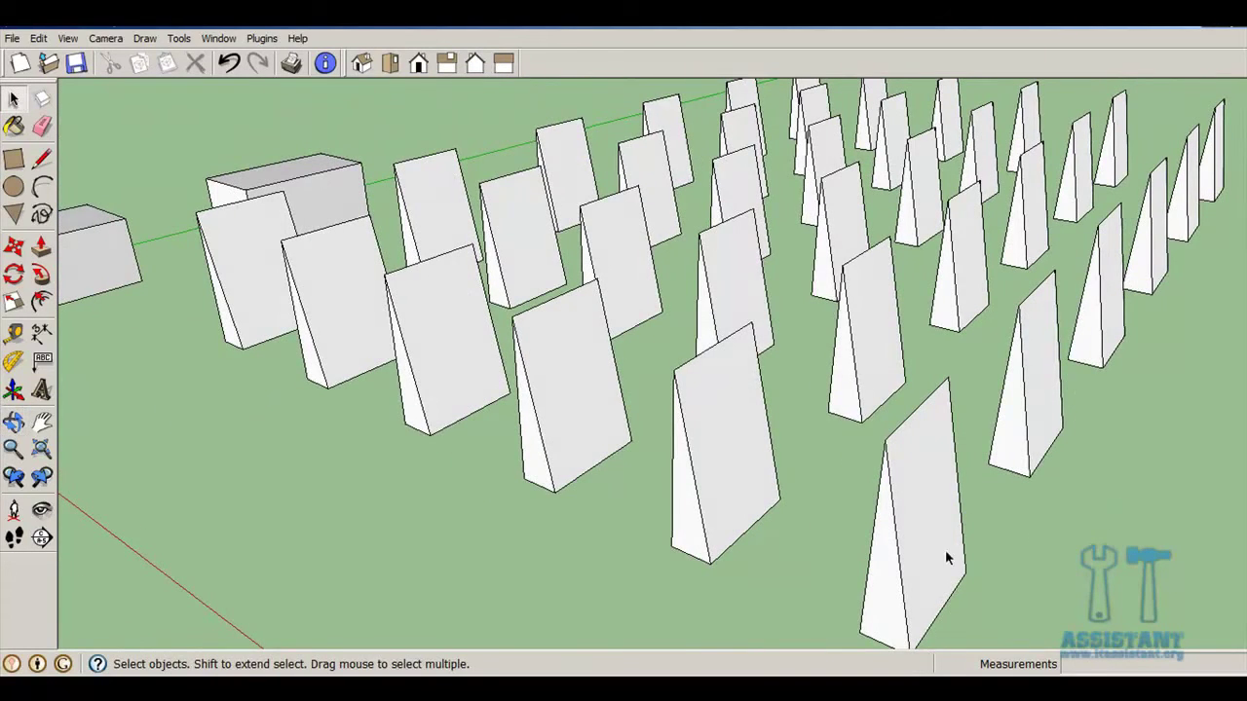
{"action": "mouse_move", "coordinate": [946, 554]}
{"action": "middle_mouse_down"}
{"action": "mouse_move", "coordinate": [955, 604]}
{"action": "mouse_move", "coordinate": [902, 535]}
{"action": "mouse_move", "coordinate": [871, 526]}
{"action": "mouse_move", "coordinate": [883, 523]}
{"action": "middle_mouse_up"}
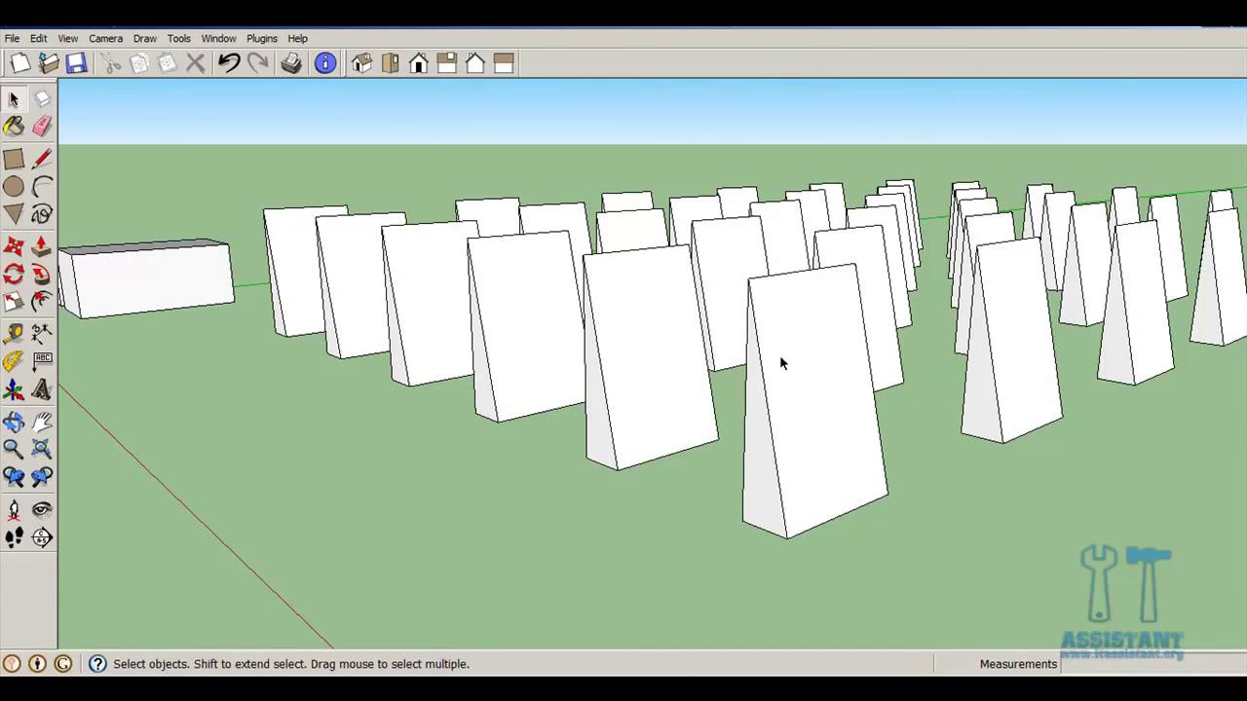
{"action": "middle_click_drag", "start_coordinate": [779, 363], "coordinate": [832, 399]}
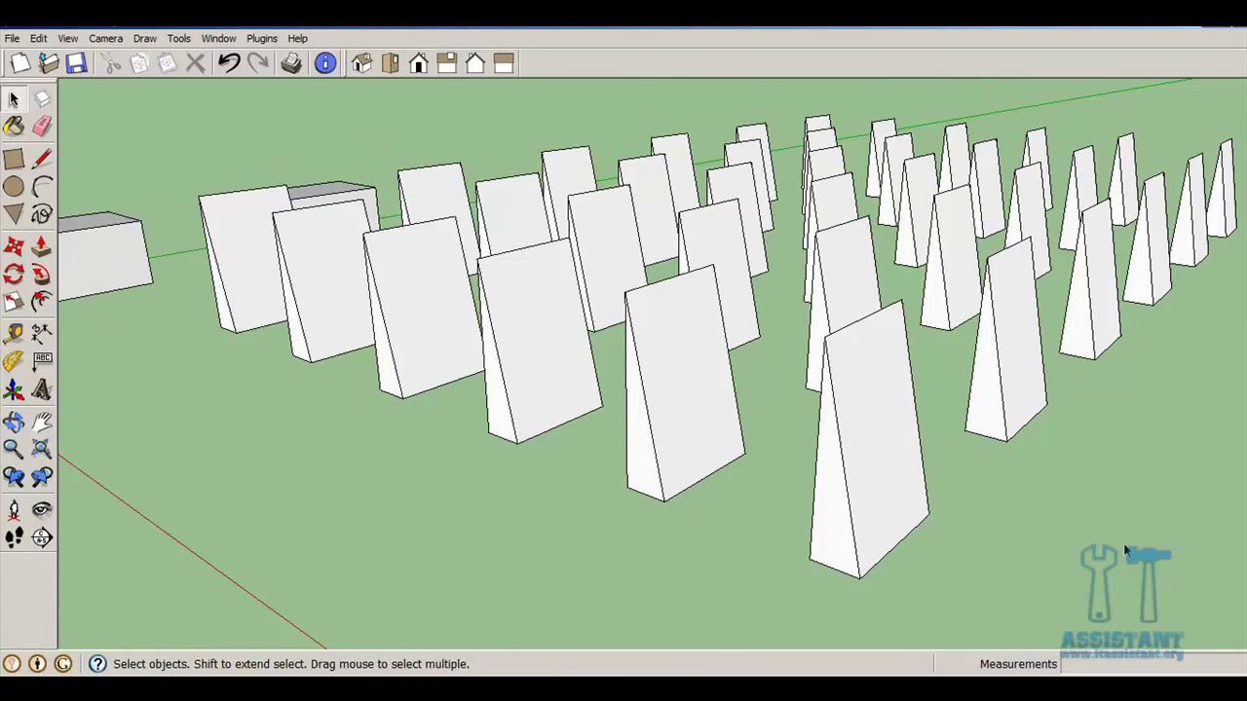
{"action": "mouse_move", "coordinate": [1029, 507]}
{"action": "middle_mouse_down", "text": "shift"}
{"action": "mouse_move", "coordinate": [794, 432]}
{"action": "mouse_move", "coordinate": [909, 444]}
{"action": "middle_mouse_up", "text": "shift"}
Zoom and orbit toward the arc of cylinder columns and select the nearest cylinder
{"action": "scroll", "coordinate": [909, 444], "scroll_direction": "down", "scroll_amount": 3}
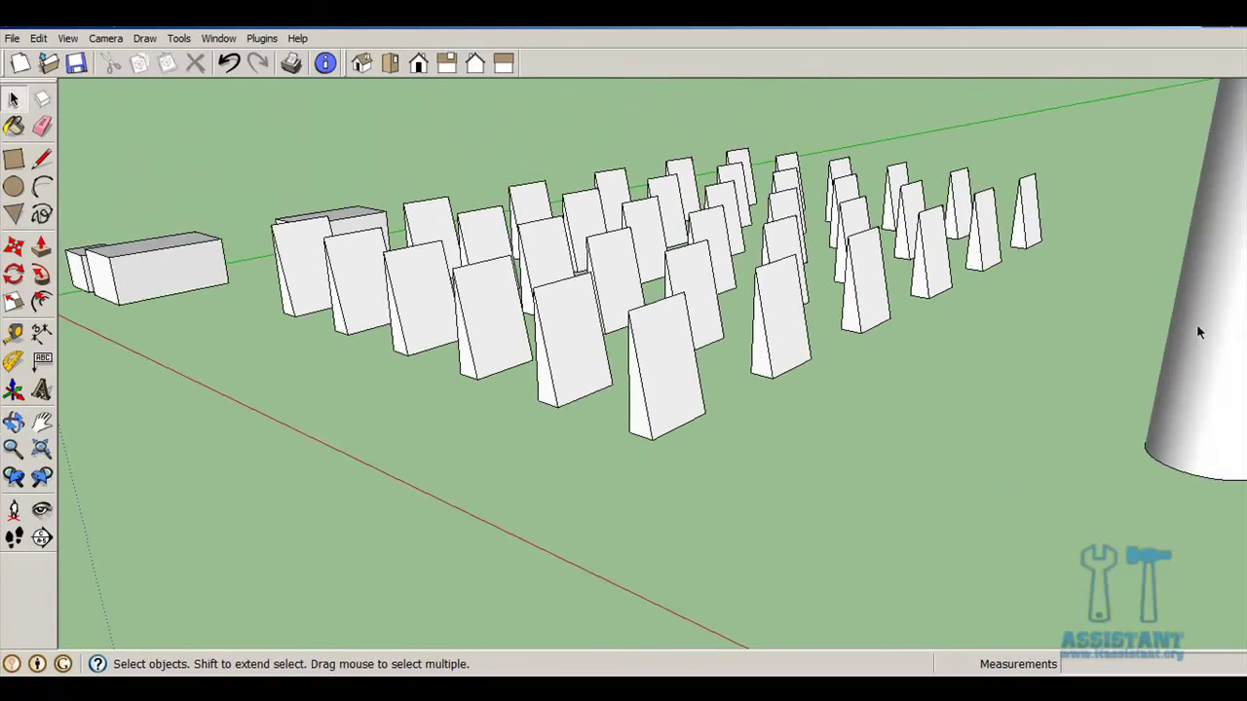
{"action": "middle_click_drag", "start_coordinate": [1196, 323], "coordinate": [1159, 331]}
{"action": "scroll", "coordinate": [765, 355], "scroll_direction": "up", "scroll_amount": 5}
{"action": "scroll", "coordinate": [766, 362], "scroll_direction": "down", "scroll_amount": 3}
{"action": "scroll", "coordinate": [890, 270], "scroll_direction": "down", "scroll_amount": 2}
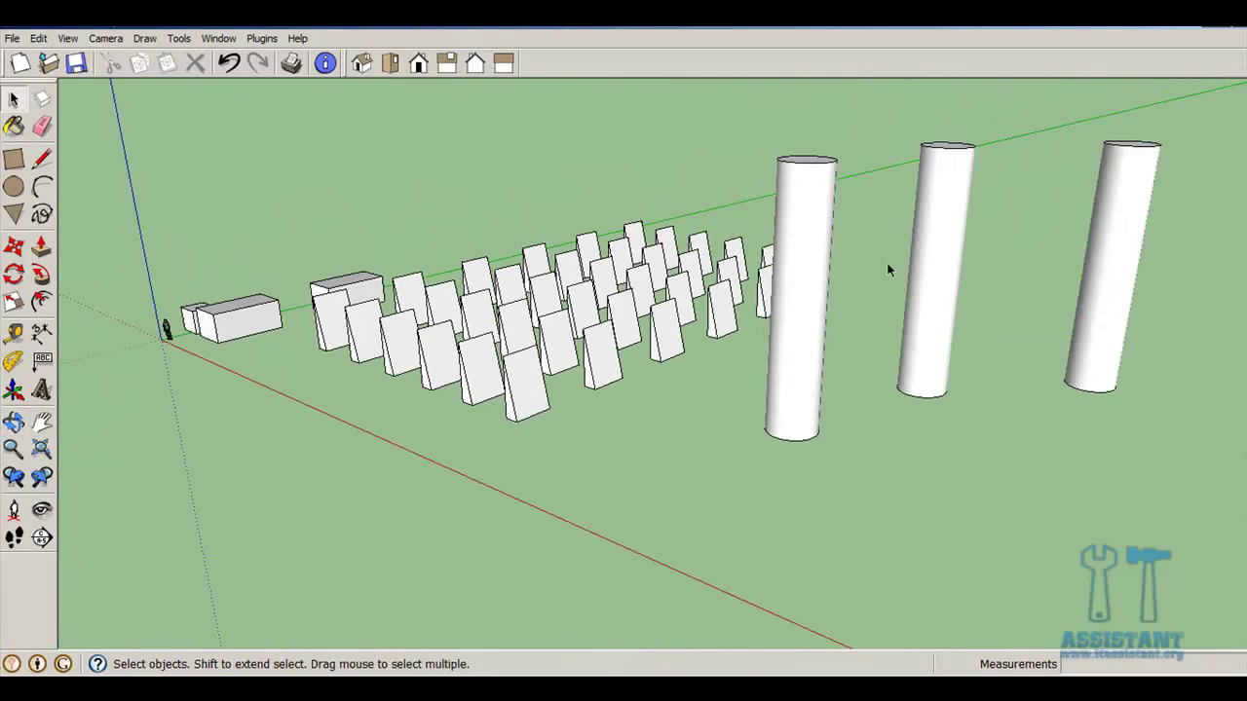
{"action": "middle_click_drag", "start_coordinate": [891, 270], "coordinate": [852, 303]}
{"action": "scroll", "coordinate": [777, 284], "scroll_direction": "up", "scroll_amount": 2}
{"action": "left_click", "coordinate": [777, 273]}
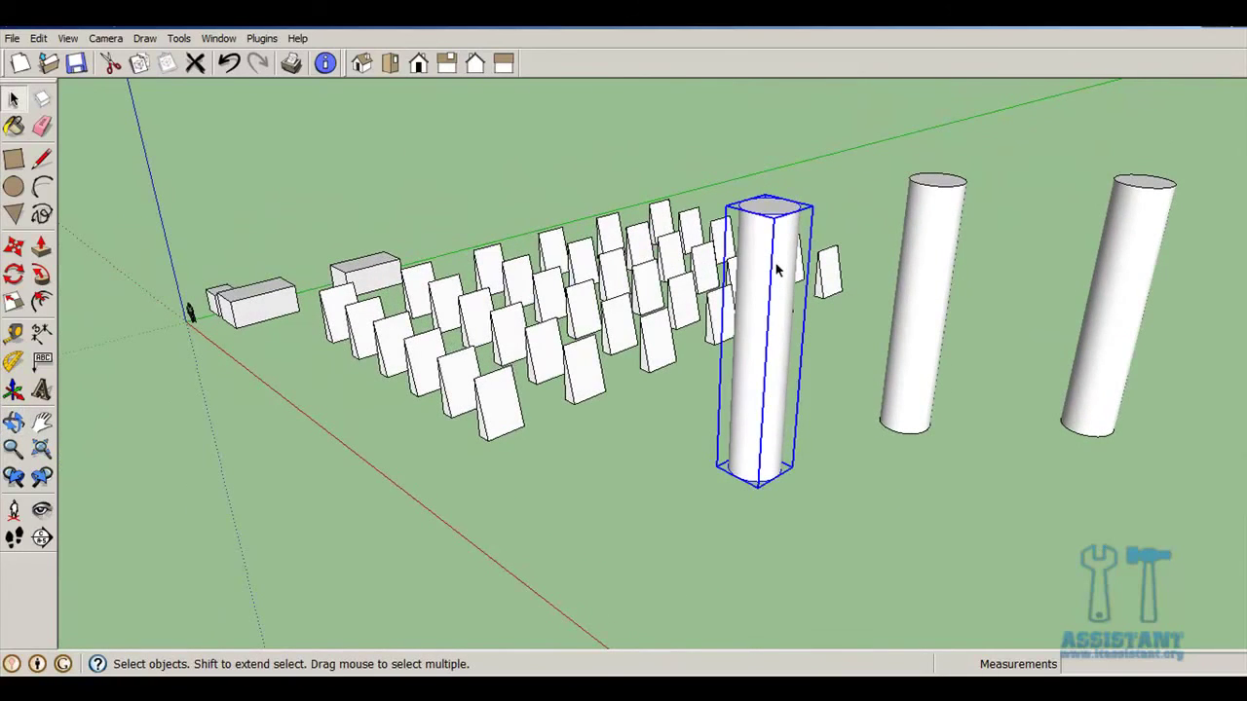
Push the nearest cylinder's top face down about 9.97 m into a short stump
{"action": "double_click", "coordinate": [776, 271]}
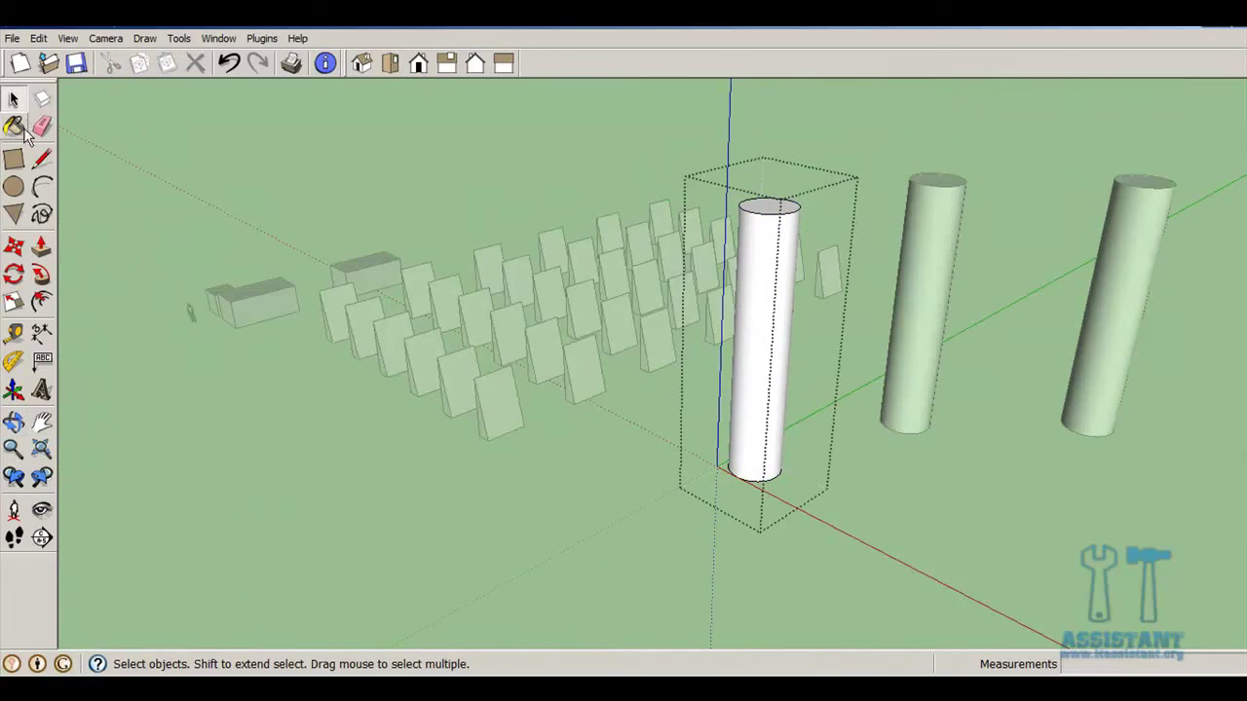
{"action": "left_click", "coordinate": [43, 247]}
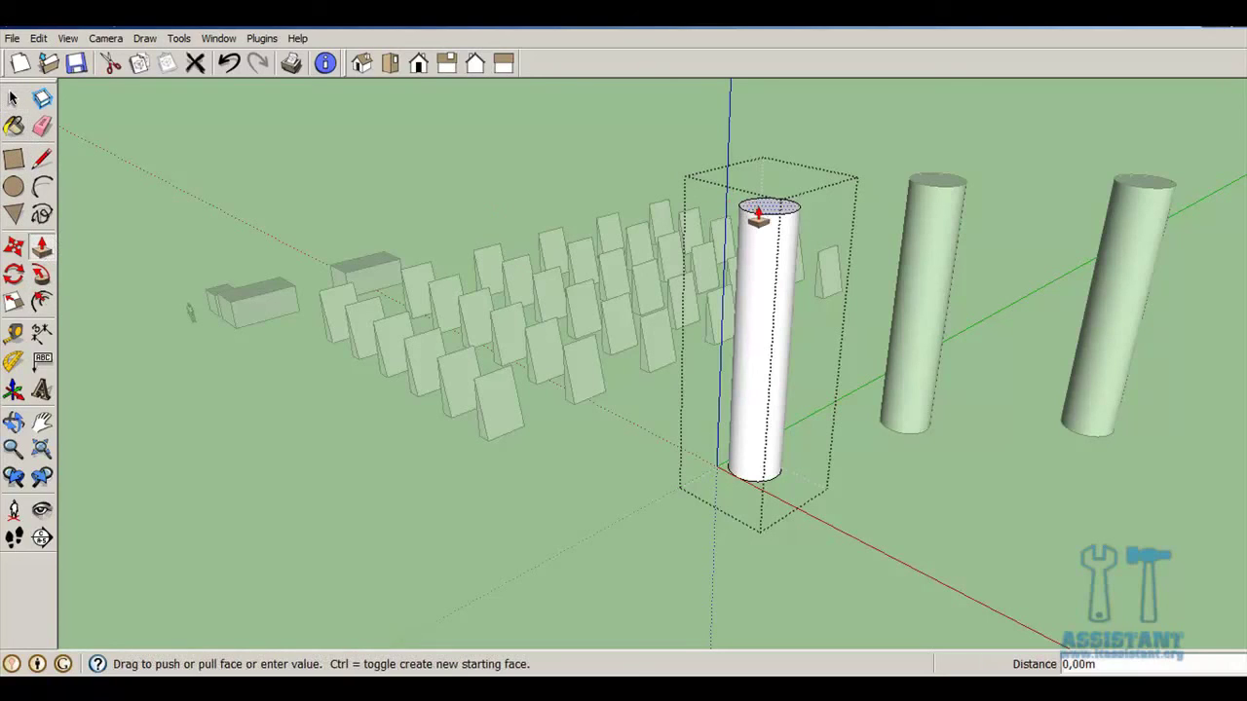
{"action": "left_click_drag", "start_coordinate": [759, 216], "coordinate": [742, 382]}
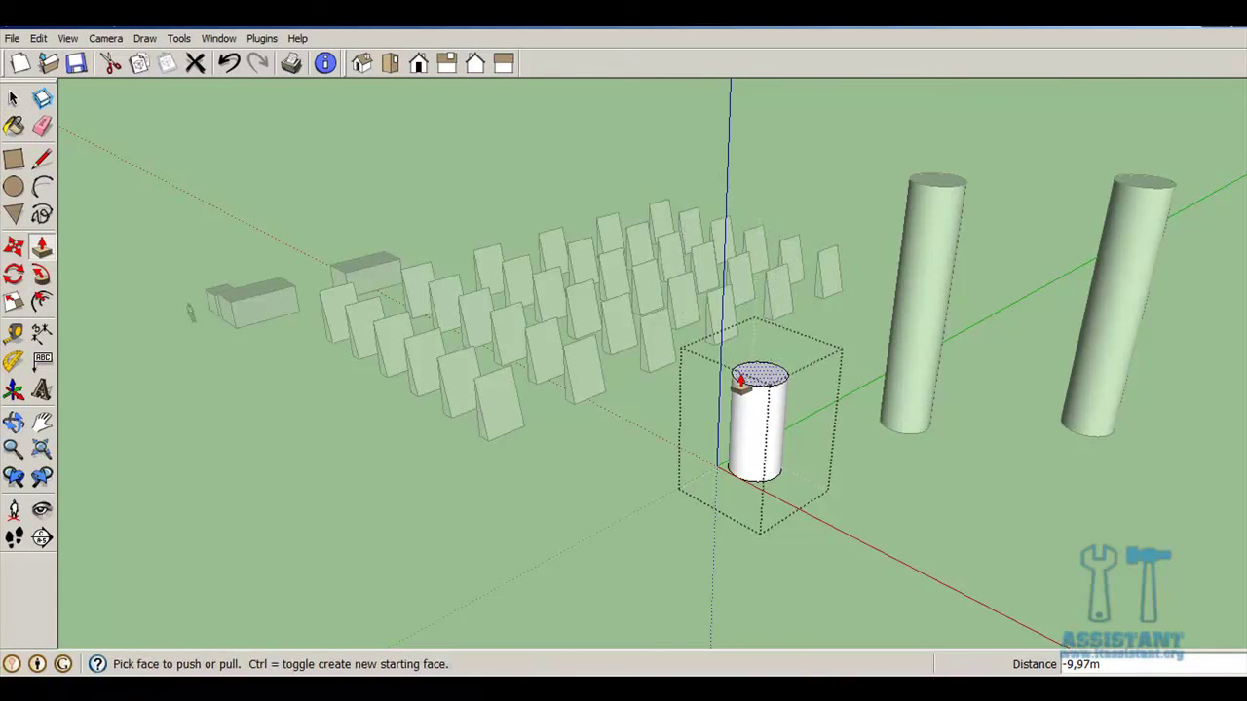
{"action": "key", "text": "space"}
{"action": "left_click", "coordinate": [945, 495]}
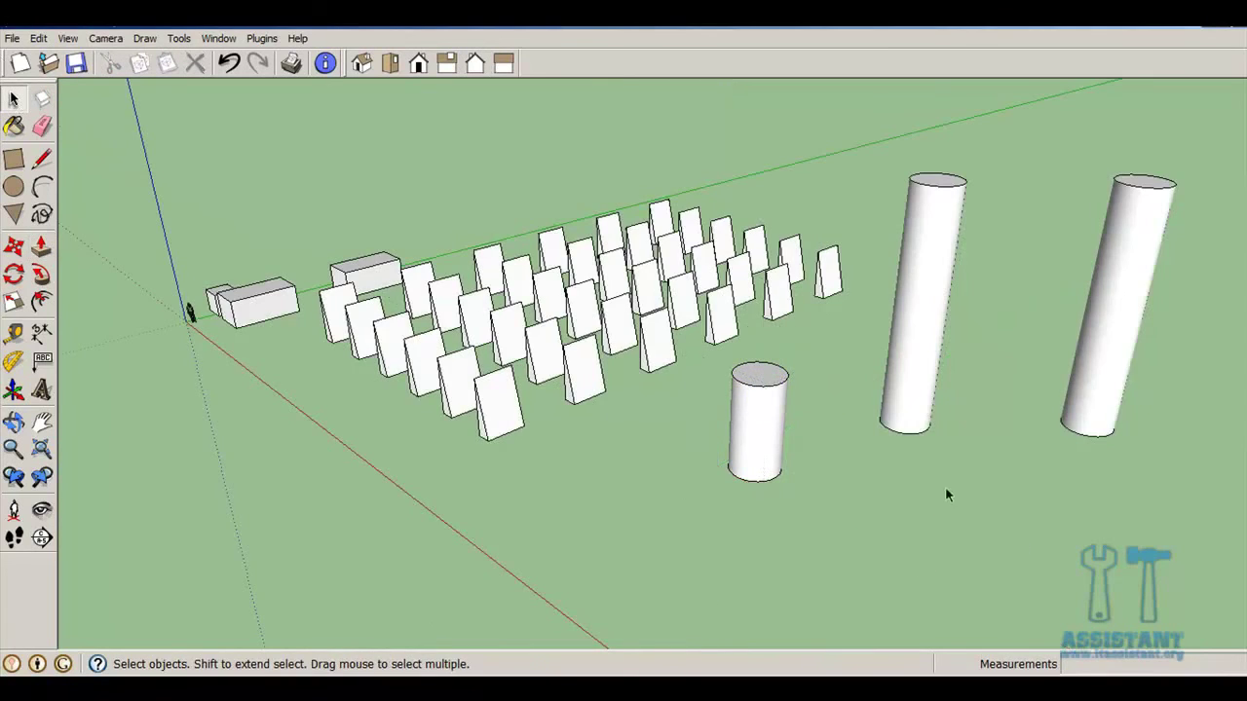
{"action": "mouse_move", "coordinate": [944, 495]}
{"action": "middle_mouse_down"}
{"action": "mouse_move", "coordinate": [674, 360]}
{"action": "mouse_move", "coordinate": [780, 353]}
{"action": "middle_mouse_up"}
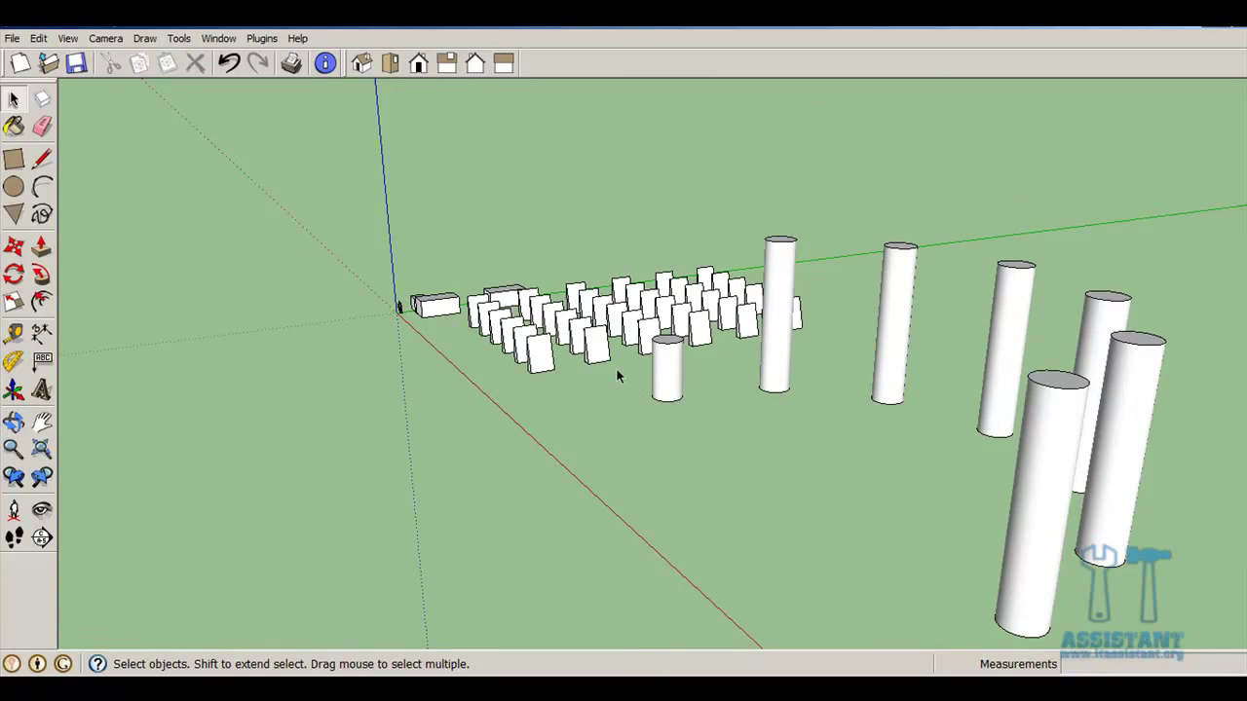
{"action": "mouse_move", "coordinate": [926, 514]}
{"action": "middle_mouse_down"}
{"action": "mouse_move", "coordinate": [1001, 510]}
{"action": "mouse_move", "coordinate": [833, 506]}
{"action": "middle_mouse_up"}
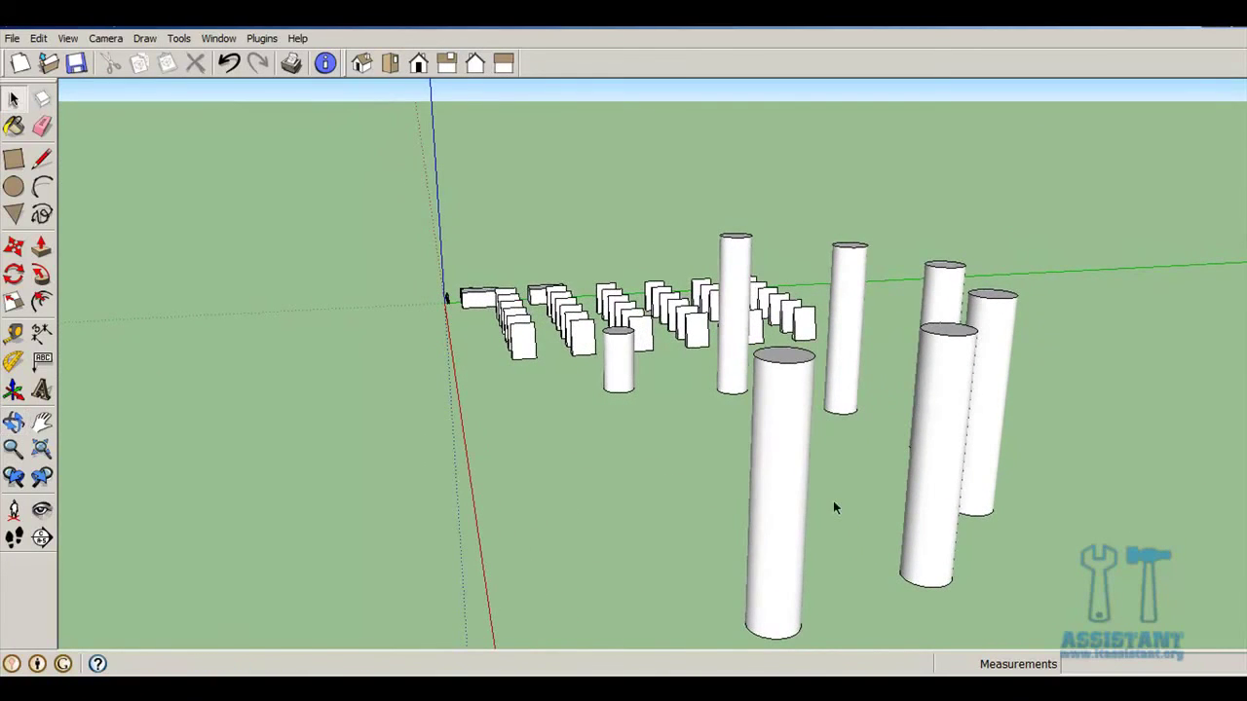
{"action": "middle_click_drag", "start_coordinate": [592, 429], "coordinate": [737, 432]}
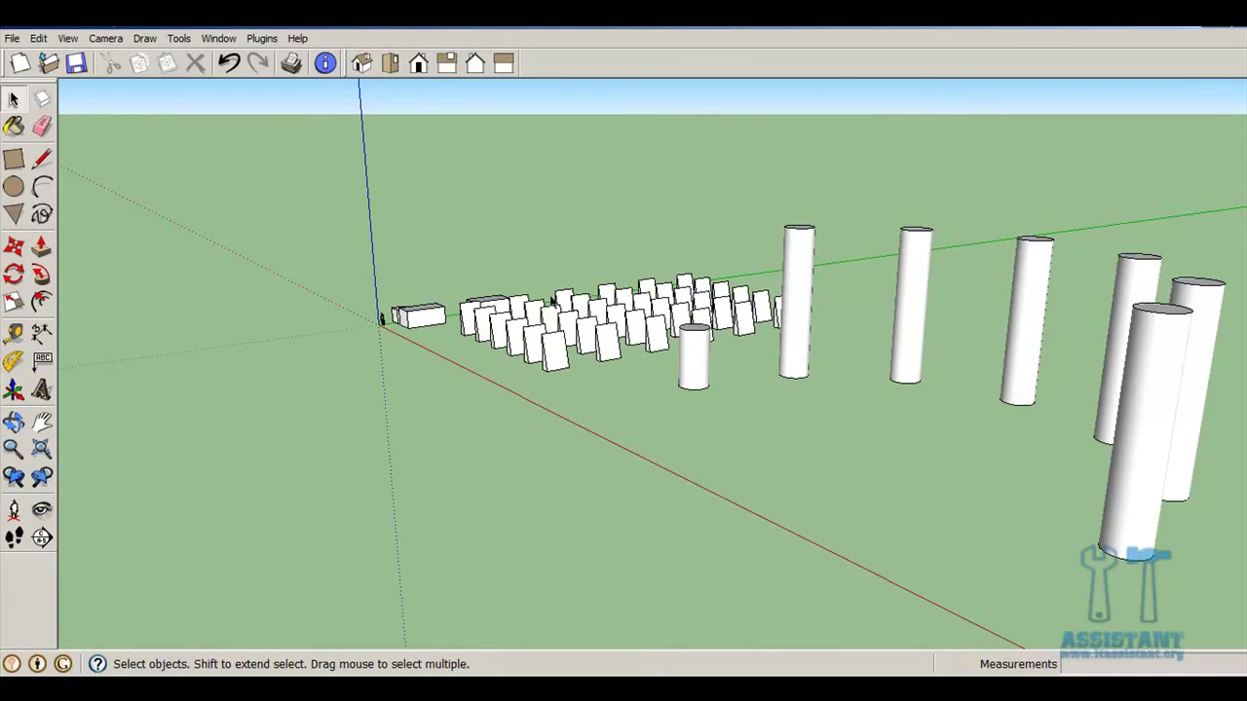
{"action": "scroll", "coordinate": [513, 303], "scroll_direction": "up", "scroll_amount": 3}
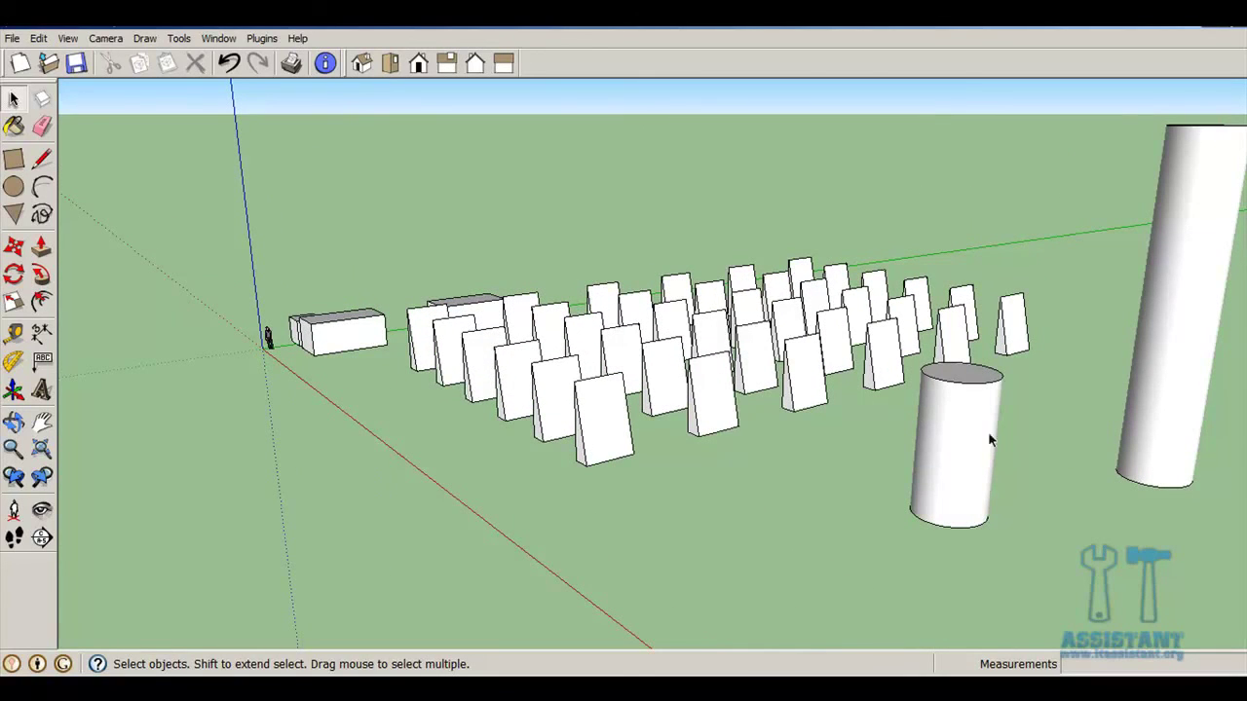
{"action": "scroll", "coordinate": [986, 439], "scroll_direction": "down", "scroll_amount": 3}
{"action": "middle_click_drag", "start_coordinate": [1063, 504], "coordinate": [721, 471]}
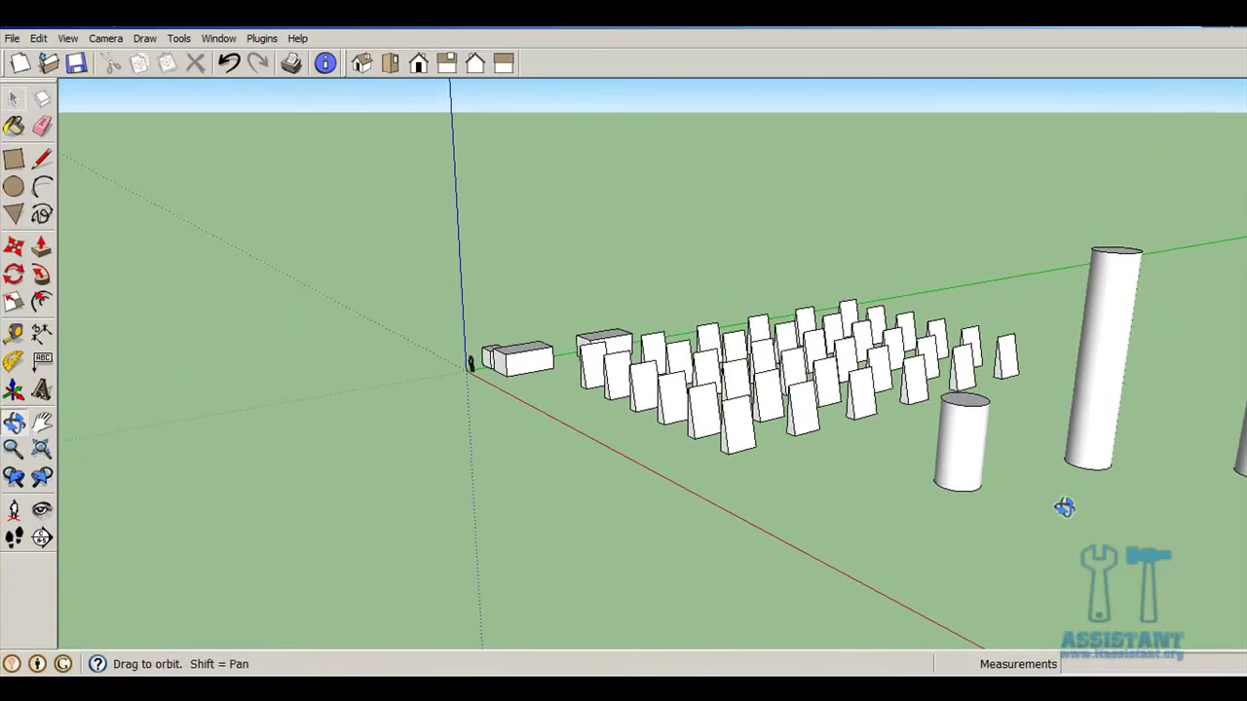
{"action": "mouse_move", "coordinate": [721, 471]}
{"action": "left_mouse_down"}
{"action": "mouse_move", "coordinate": [624, 468]}
{"action": "mouse_move", "coordinate": [1075, 487]}
{"action": "left_mouse_up"}
{"action": "key", "text": "space"}
{"action": "middle_click_drag", "start_coordinate": [814, 419], "coordinate": [826, 489]}
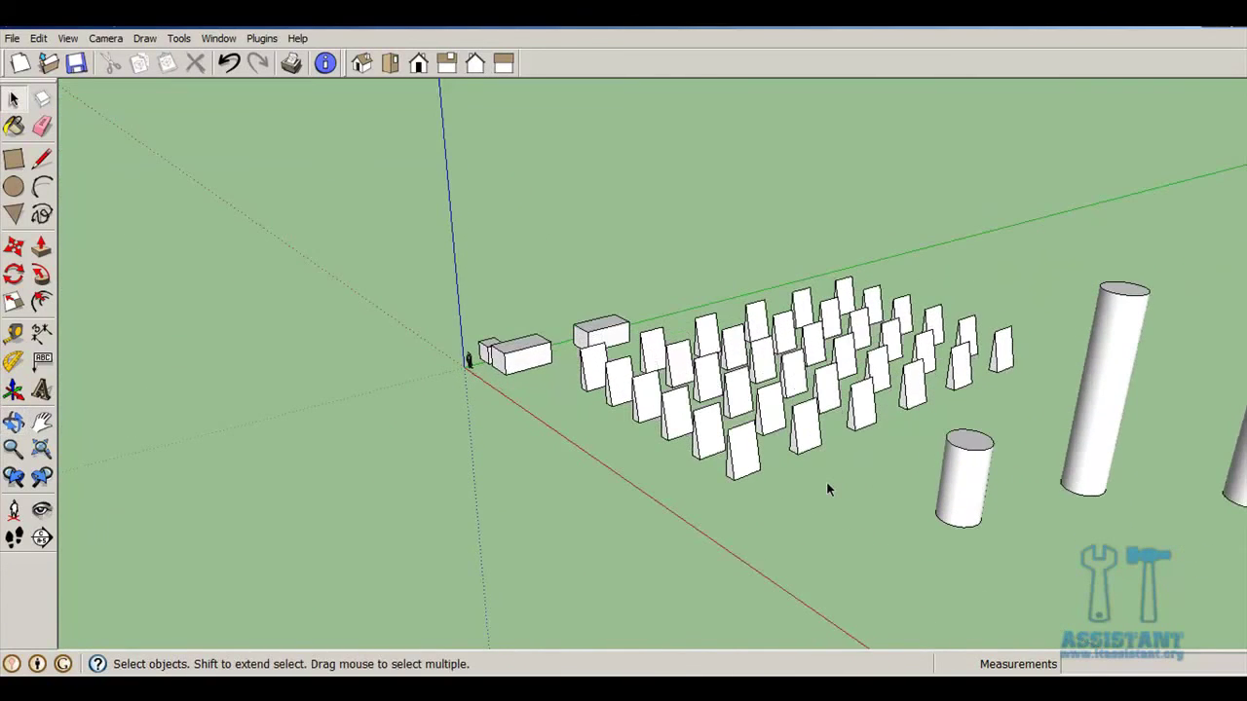
{"action": "scroll", "coordinate": [933, 456], "scroll_direction": "up", "scroll_amount": 1}
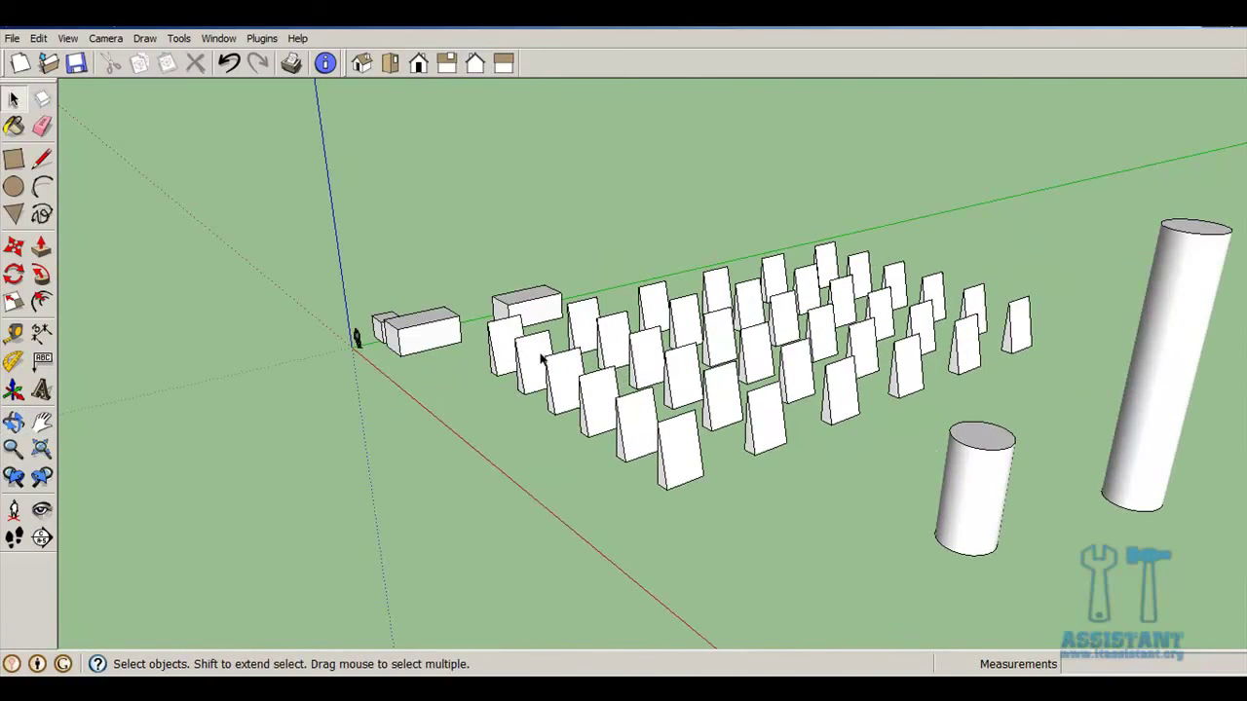
{"action": "key", "text": "o"}
{"action": "mouse_move", "coordinate": [583, 382]}
{"action": "left_mouse_down"}
{"action": "mouse_move", "coordinate": [659, 409]}
{"action": "mouse_move", "coordinate": [597, 407]}
{"action": "left_mouse_up"}
{"action": "key", "text": "space"}
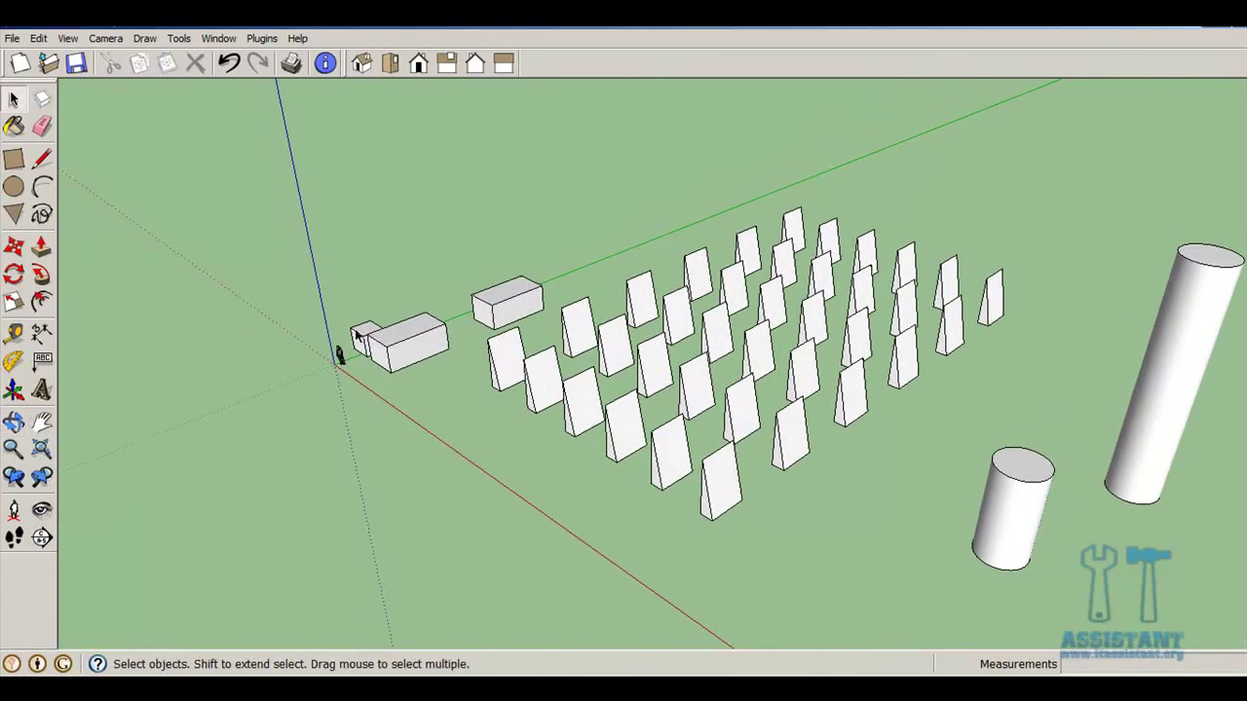
Make the small box near the origin a component named Component#1
{"action": "left_click", "coordinate": [357, 334]}
{"action": "double_click", "coordinate": [356, 334]}
{"action": "key", "text": "g"}
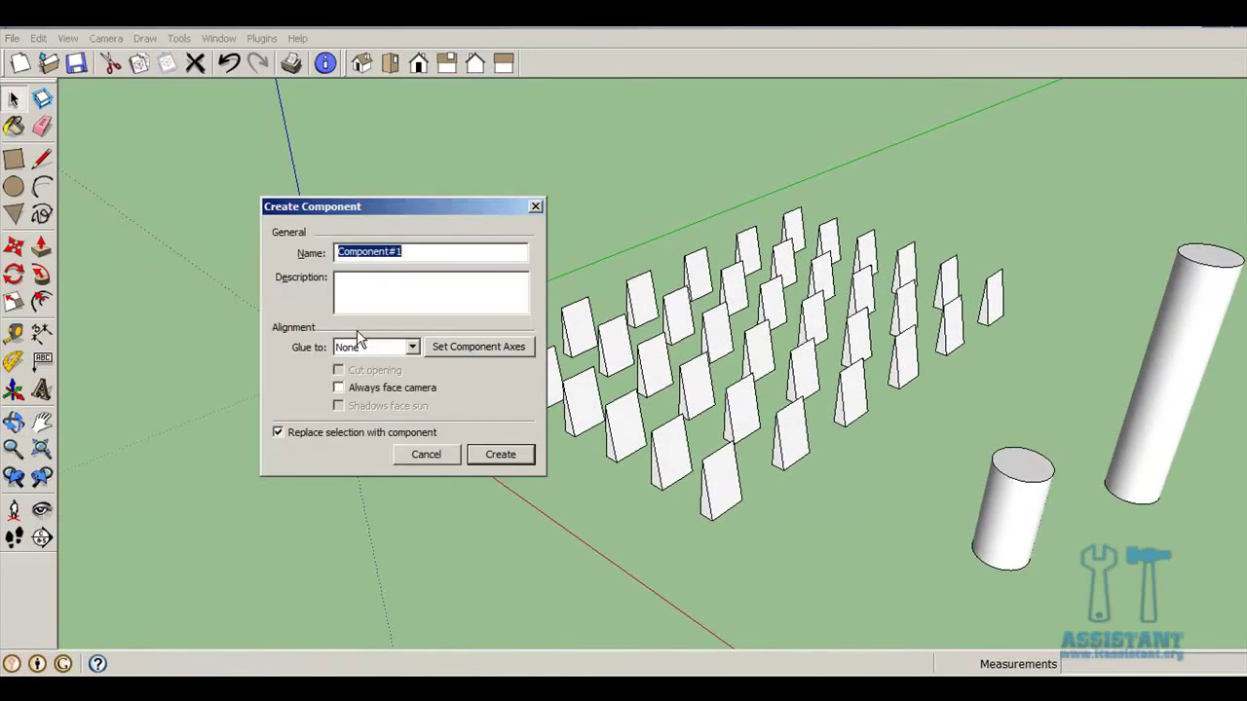
{"action": "mouse_move", "coordinate": [359, 208]}
{"action": "left_mouse_down"}
{"action": "mouse_move", "coordinate": [440, 351]}
{"action": "mouse_move", "coordinate": [547, 292]}
{"action": "mouse_move", "coordinate": [576, 236]}
{"action": "mouse_move", "coordinate": [550, 236]}
{"action": "left_mouse_up"}
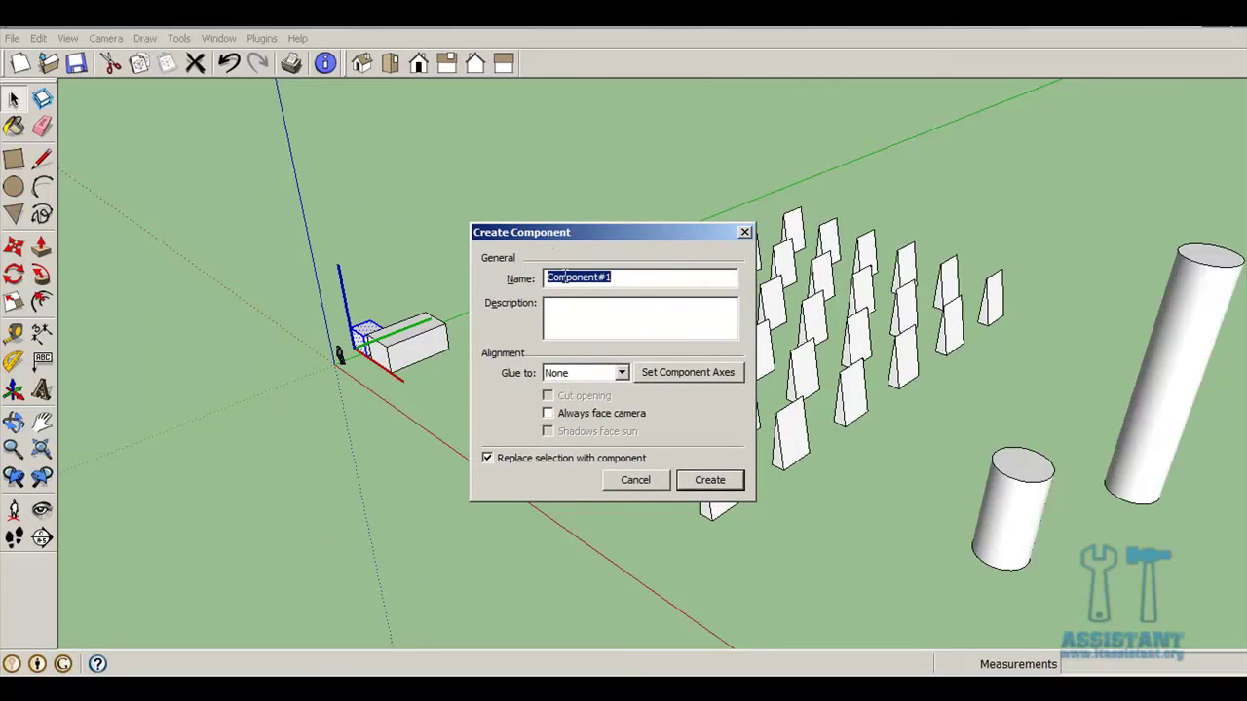
{"action": "left_click", "coordinate": [586, 321]}
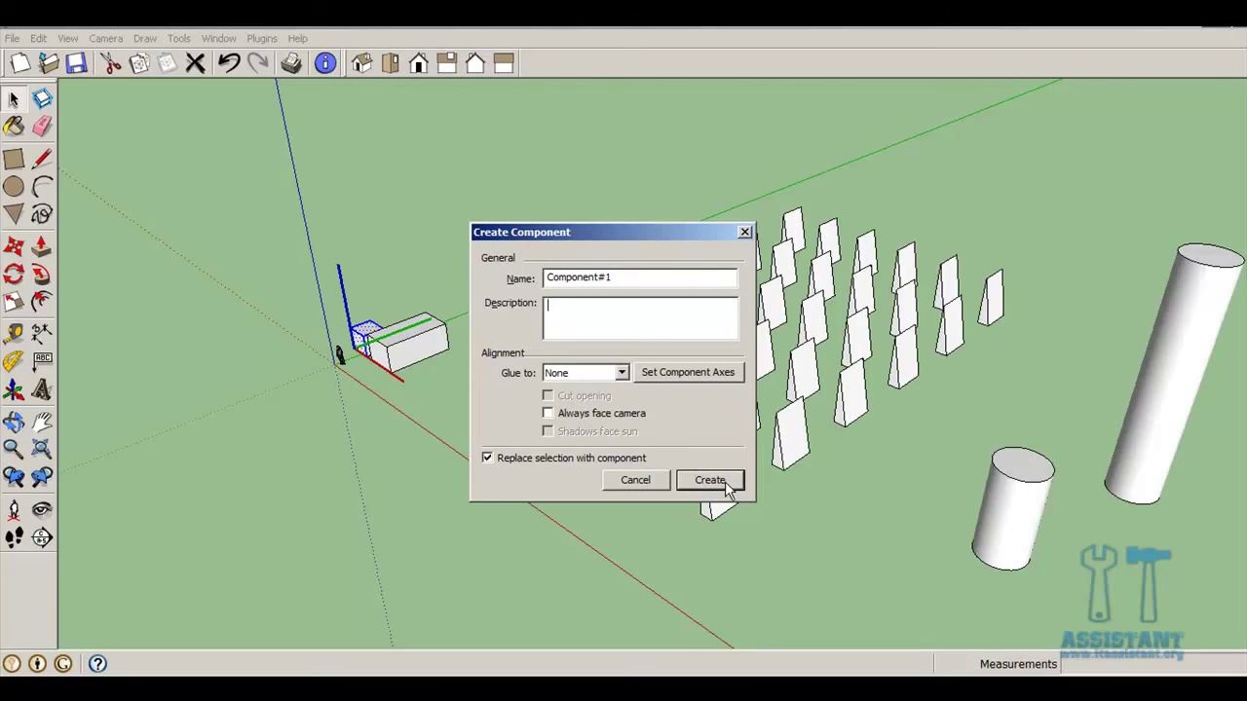
{"action": "left_click", "coordinate": [744, 232]}
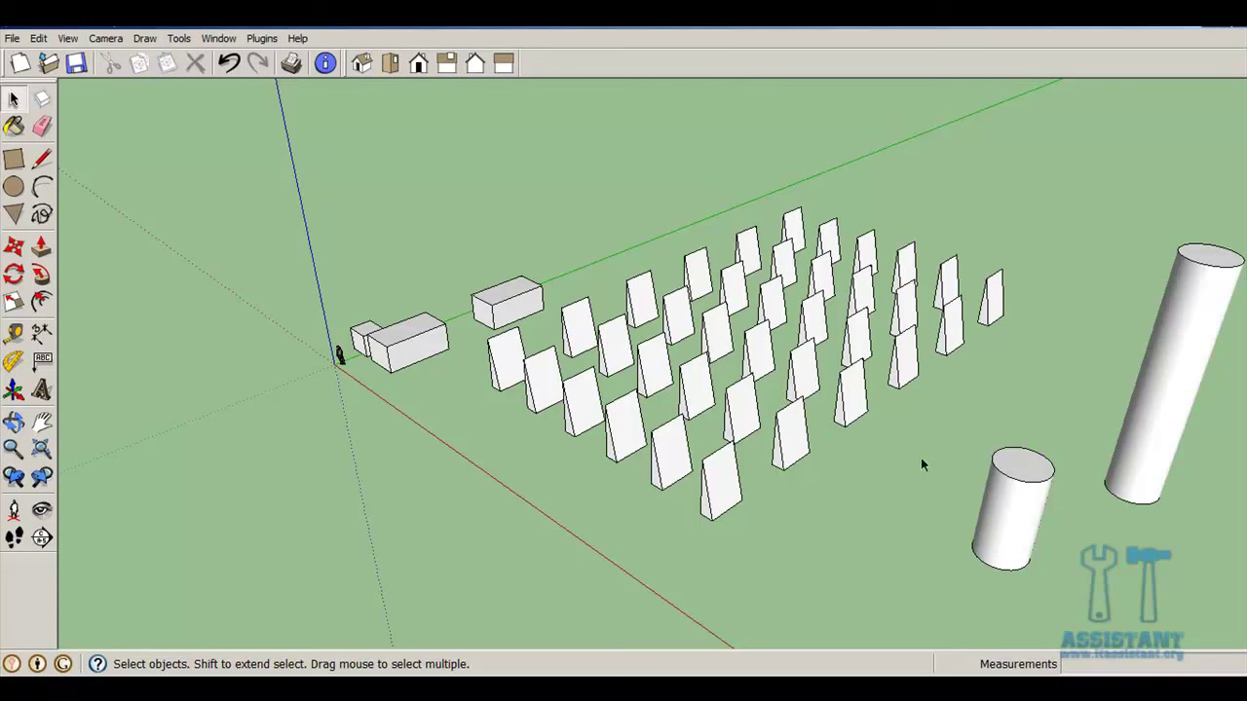
{"action": "key", "text": "o"}
{"action": "mouse_move", "coordinate": [1157, 598]}
{"action": "left_mouse_down"}
{"action": "mouse_move", "coordinate": [1082, 514]}
{"action": "mouse_move", "coordinate": [916, 448]}
{"action": "mouse_move", "coordinate": [655, 420]}
{"action": "mouse_move", "coordinate": [970, 409]}
{"action": "left_mouse_up"}
{"action": "key", "text": "space"}
{"action": "key", "text": "o"}
{"action": "mouse_move", "coordinate": [989, 358]}
{"action": "left_mouse_down"}
{"action": "mouse_move", "coordinate": [746, 409]}
{"action": "mouse_move", "coordinate": [743, 431]}
{"action": "mouse_move", "coordinate": [721, 437]}
{"action": "mouse_move", "coordinate": [603, 454]}
{"action": "mouse_move", "coordinate": [1027, 462]}
{"action": "mouse_move", "coordinate": [1124, 445]}
{"action": "left_mouse_up"}
{"action": "key", "text": "space"}
{"action": "scroll", "coordinate": [739, 409], "scroll_direction": "down", "scroll_amount": 3}
{"action": "key", "text": "o"}
{"action": "key", "text": "space"}
{"action": "mouse_move", "coordinate": [799, 395]}
{"action": "middle_mouse_down"}
{"action": "mouse_move", "coordinate": [874, 420]}
{"action": "mouse_move", "coordinate": [872, 392]}
{"action": "middle_mouse_up"}
{"action": "scroll", "coordinate": [1167, 425], "scroll_direction": "up", "scroll_amount": 1}
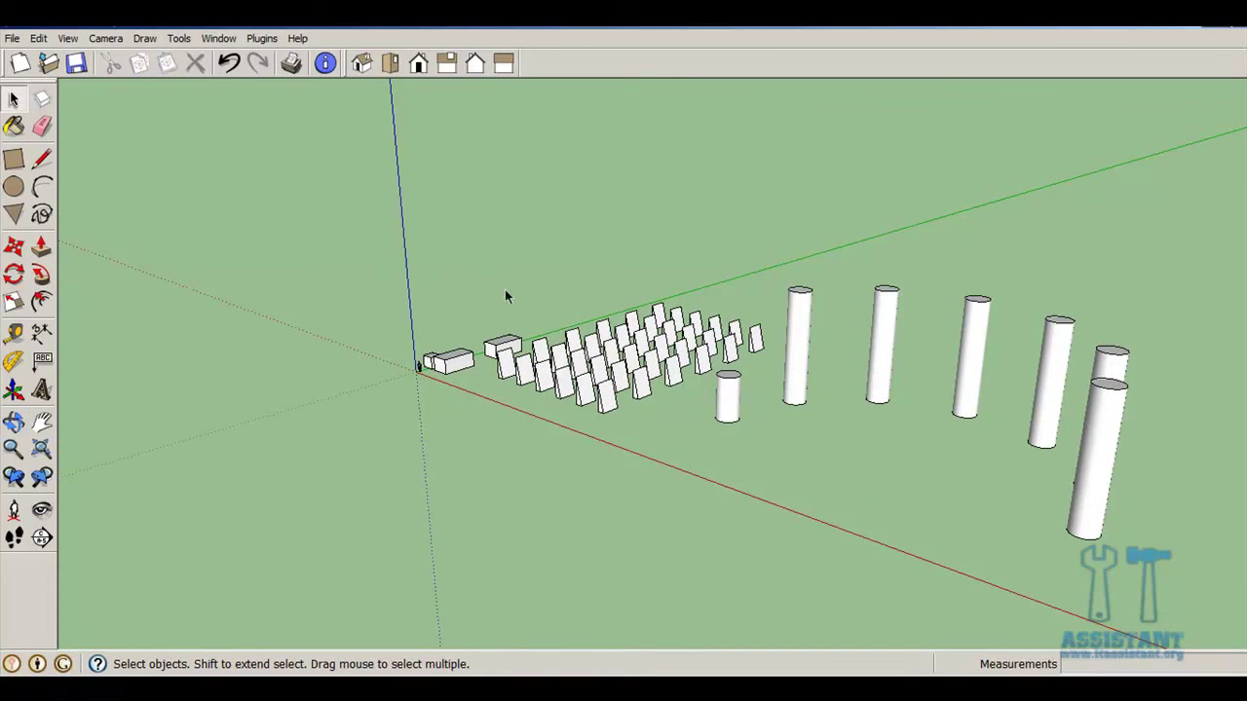
{"action": "middle_click_drag", "start_coordinate": [824, 370], "coordinate": [702, 375], "text": "shift"}
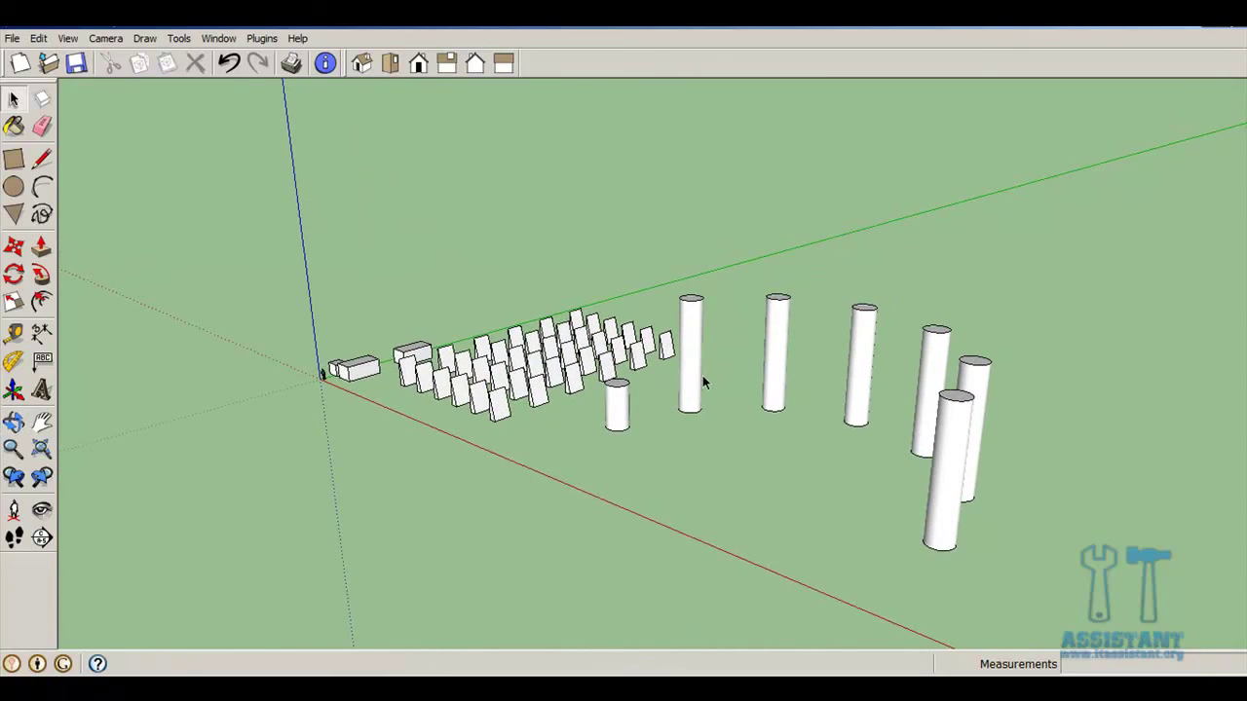
{"action": "scroll", "coordinate": [703, 380], "scroll_direction": "up", "scroll_amount": 1}
{"action": "middle_click_drag", "start_coordinate": [720, 378], "coordinate": [676, 383]}
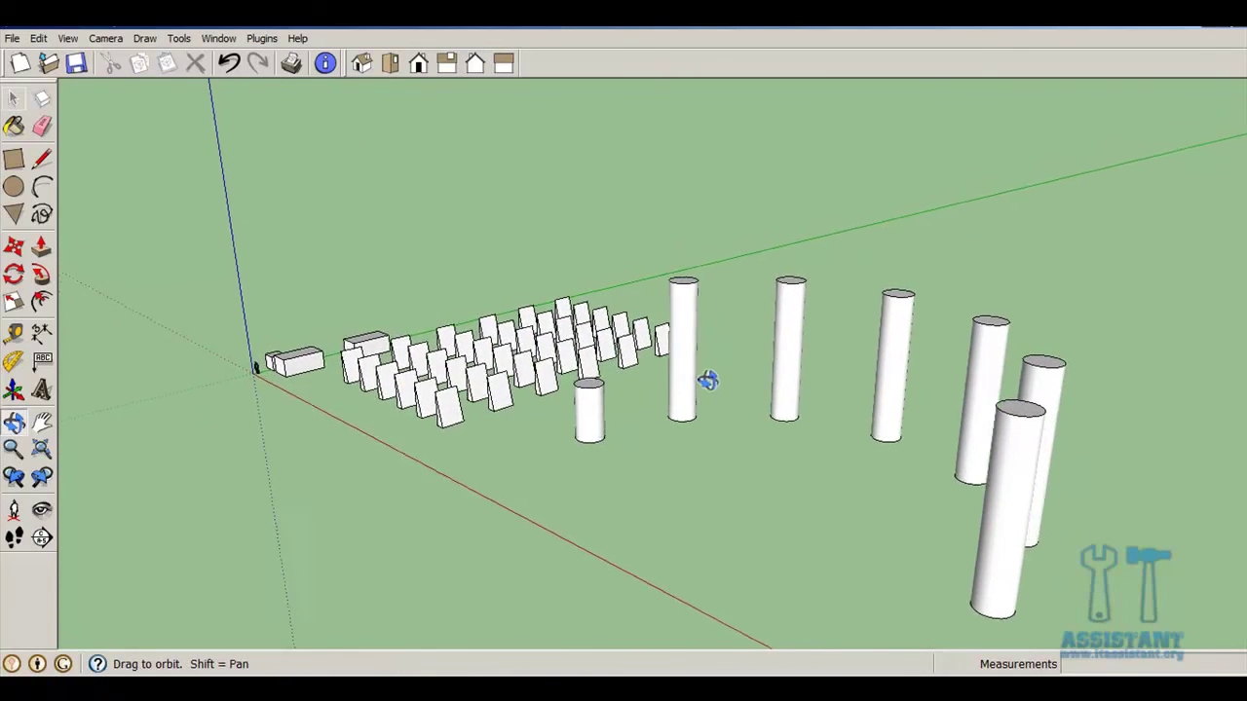